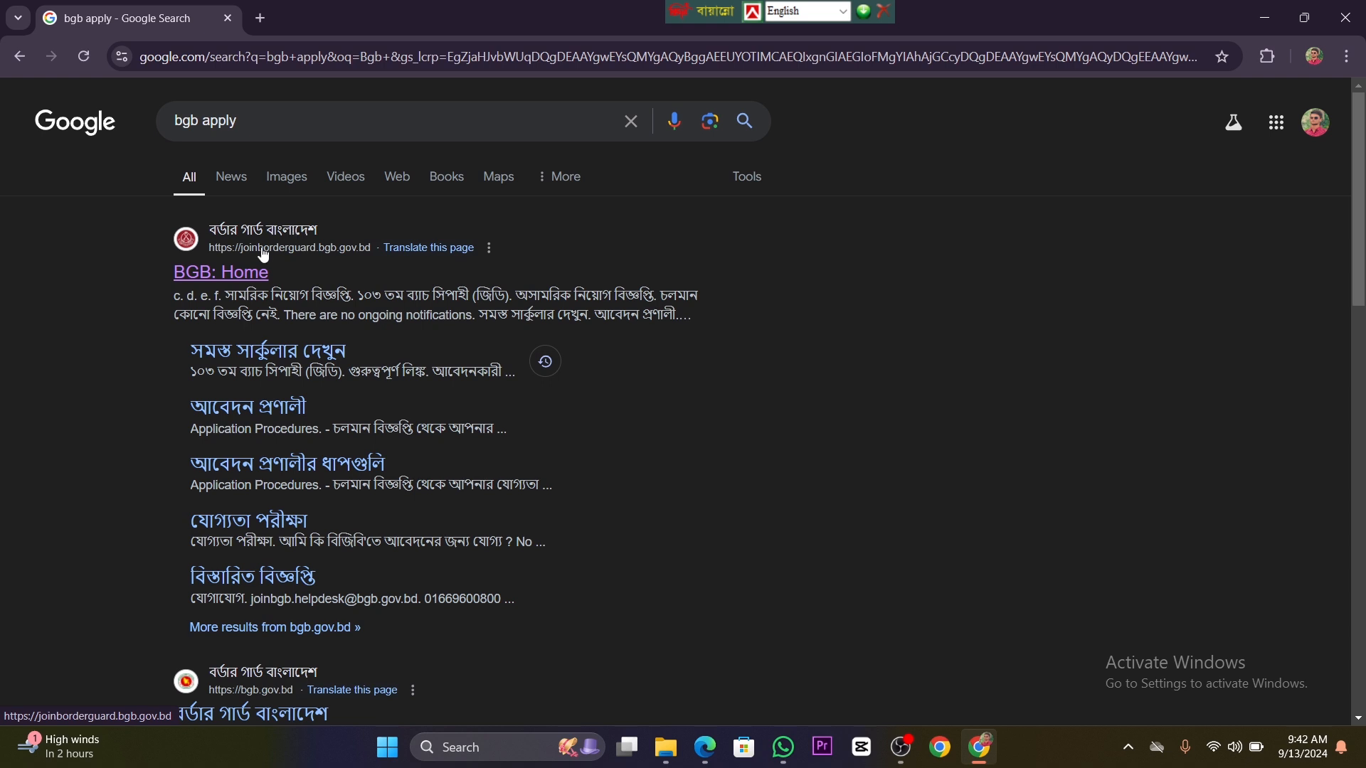
Step: Open the Border Guard Bangladesh recruitment site from the search results and open the military circular ১০৩ তম ব্যাচ সিপাহী (জিডি)
click(264, 255)
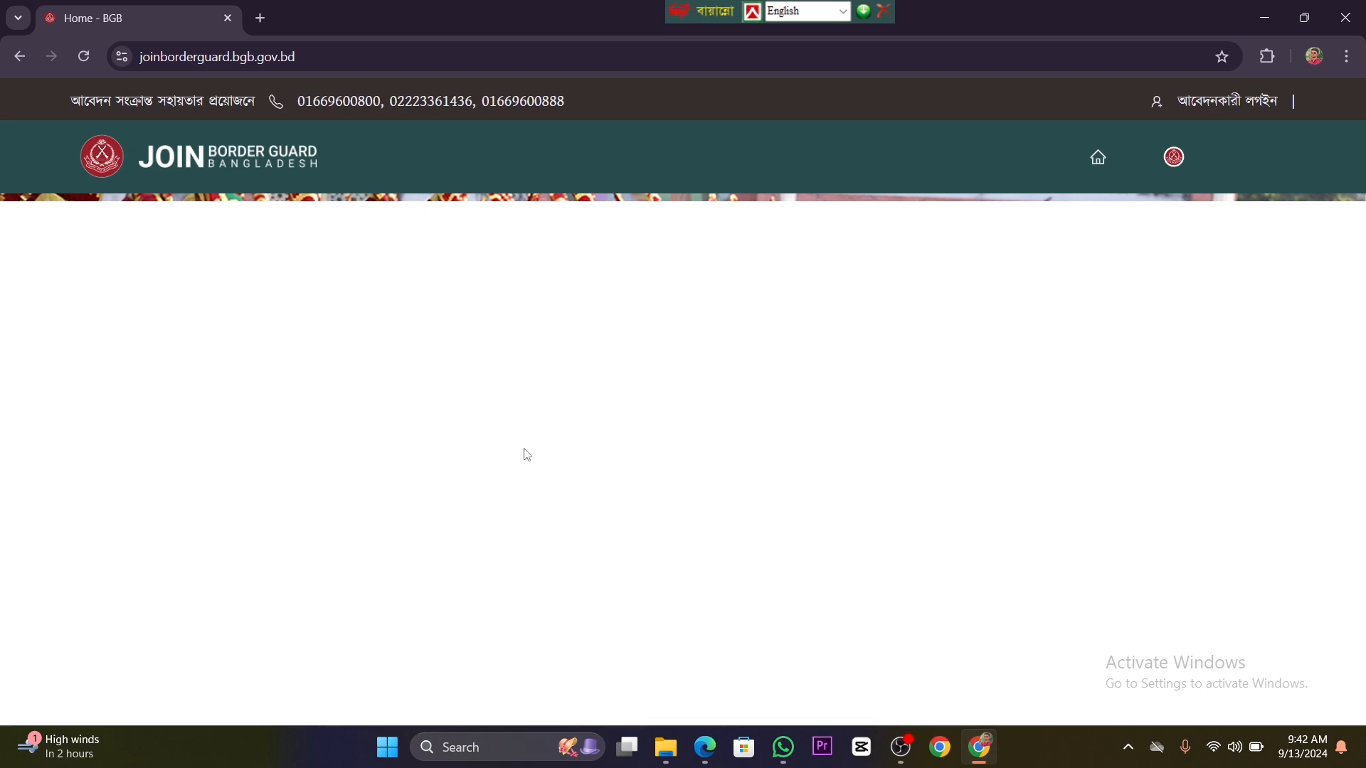
scroll(551, 432, down, 5)
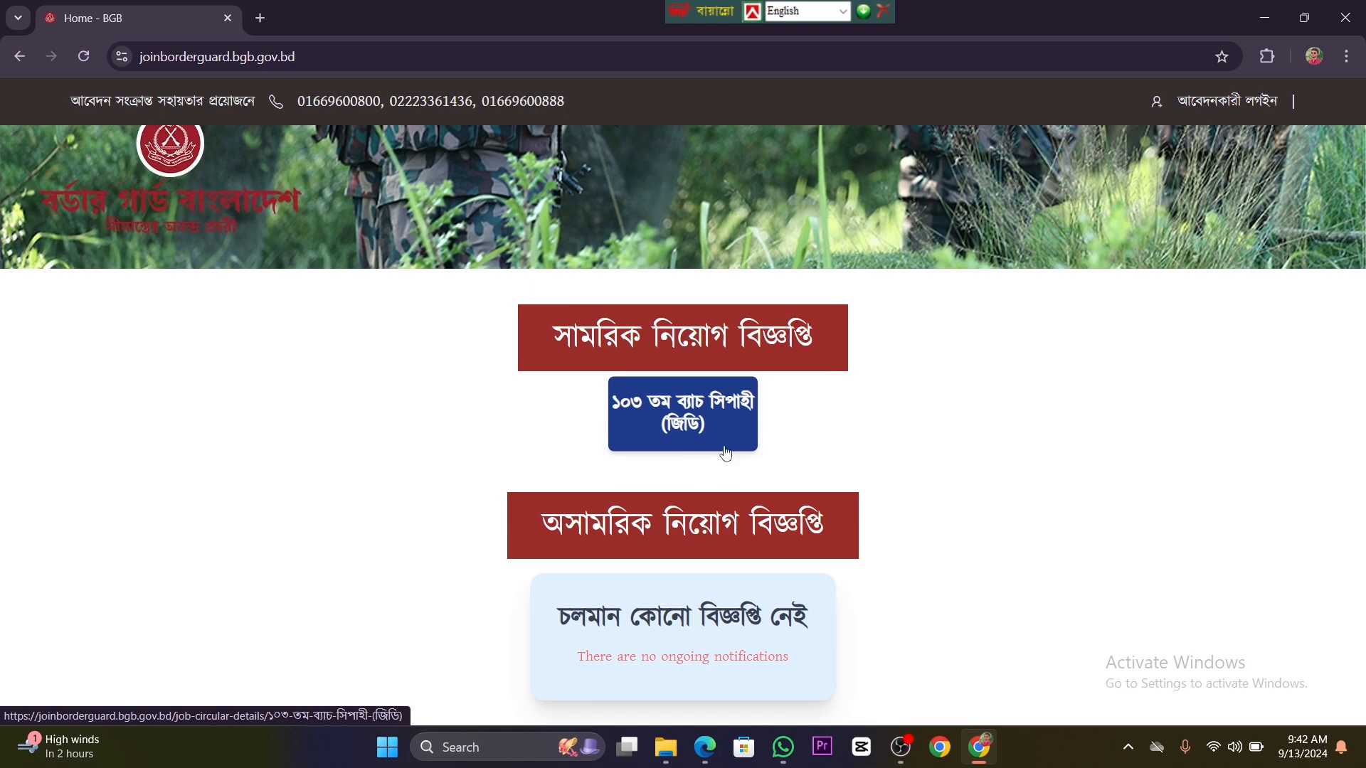
scroll(704, 480, down, 3)
scroll(704, 480, down, 3)
scroll(701, 484, up, 9)
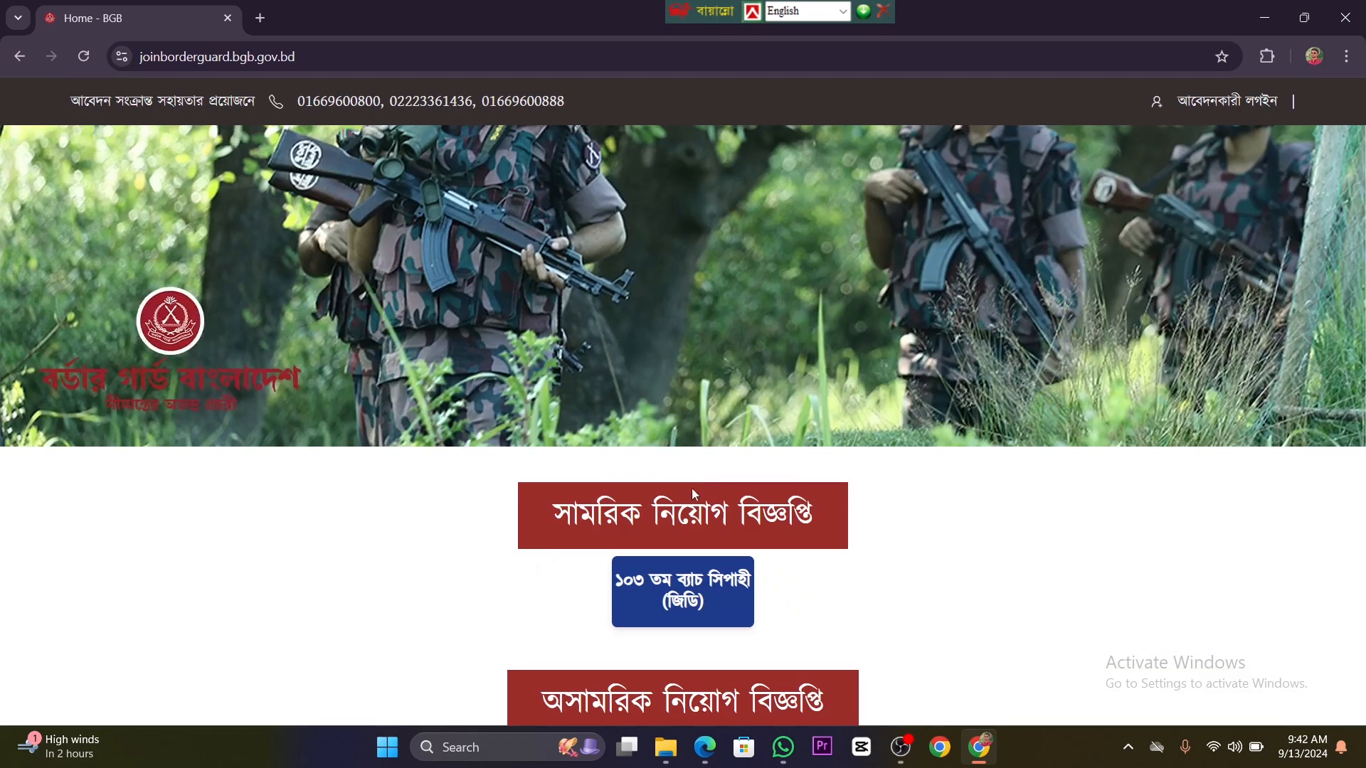
scroll(691, 488, down, 2)
click(686, 403)
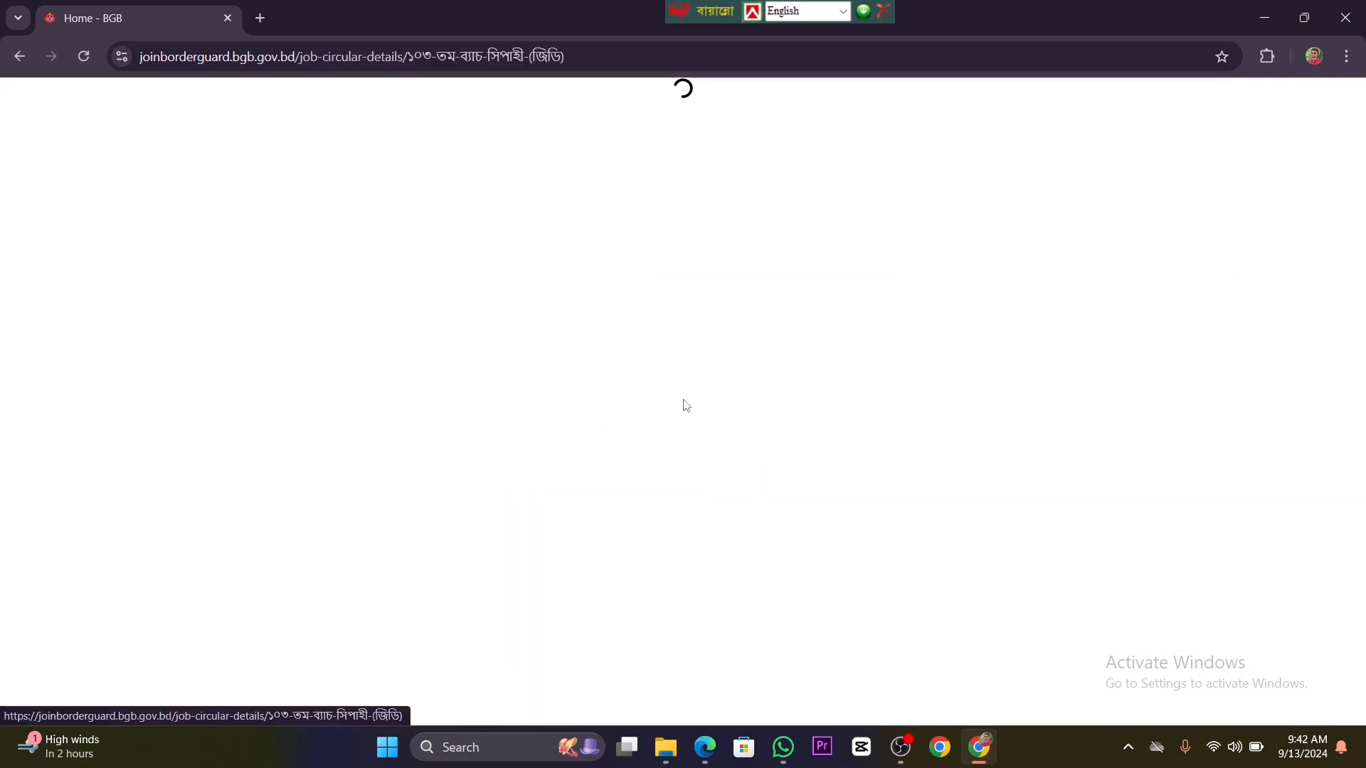
Step: Read through the circular's education, pay, age and physical requirements, the application steps and the special notes
scroll(686, 400, down, 3)
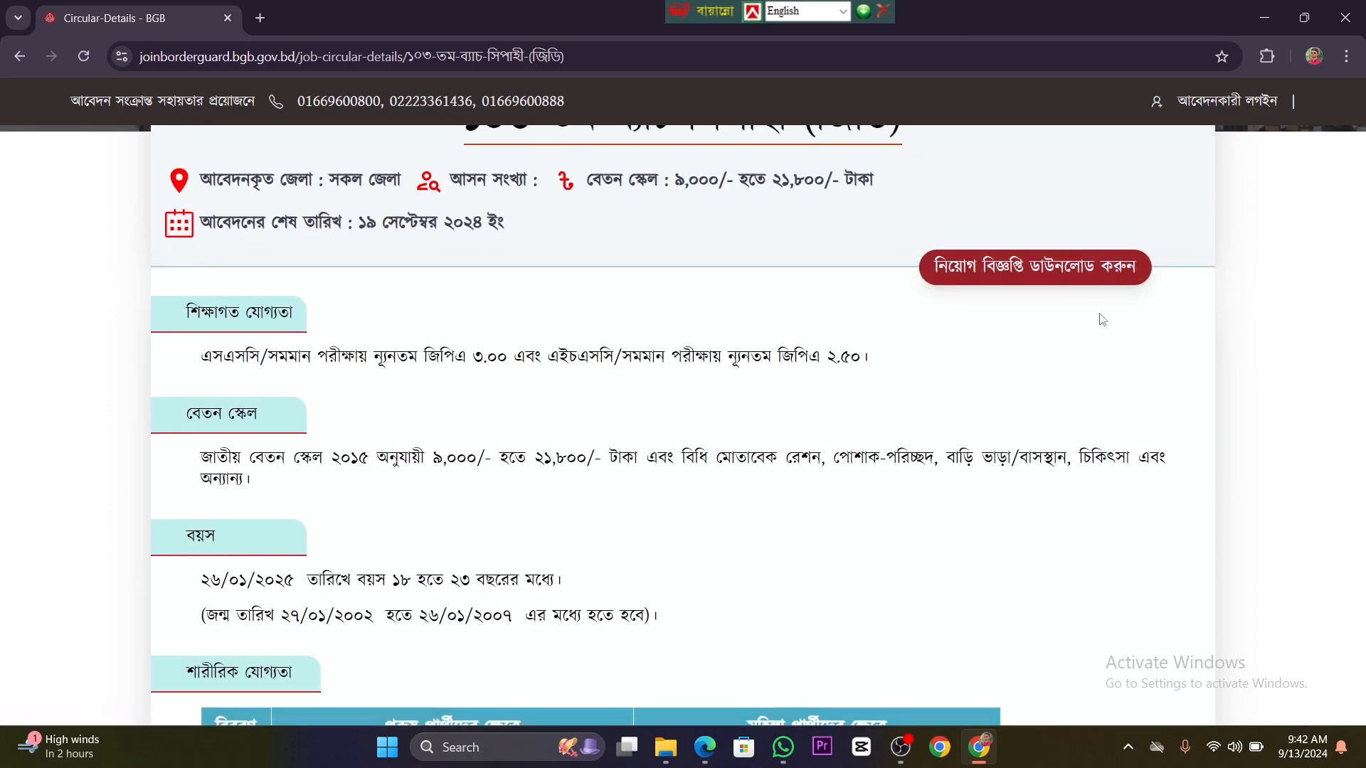
scroll(930, 397, down, 10)
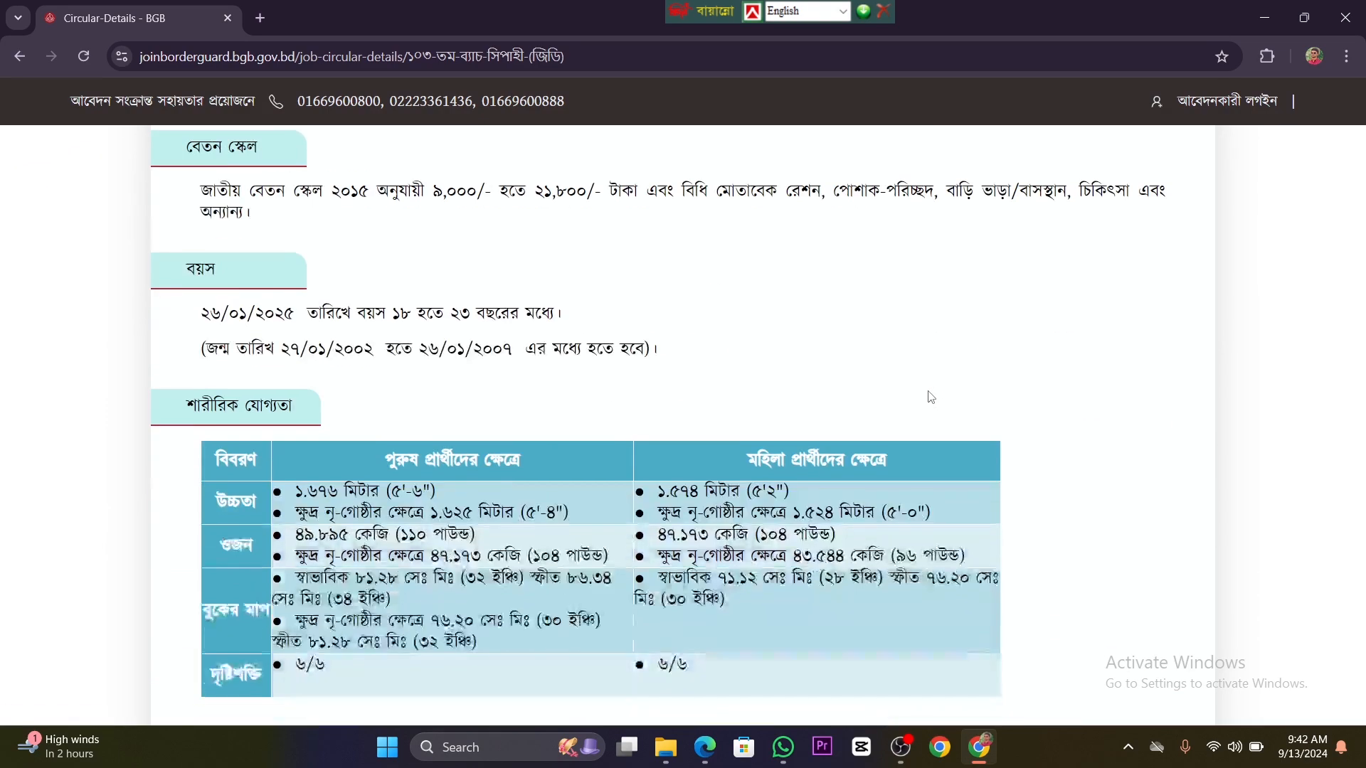
scroll(930, 397, down, 15)
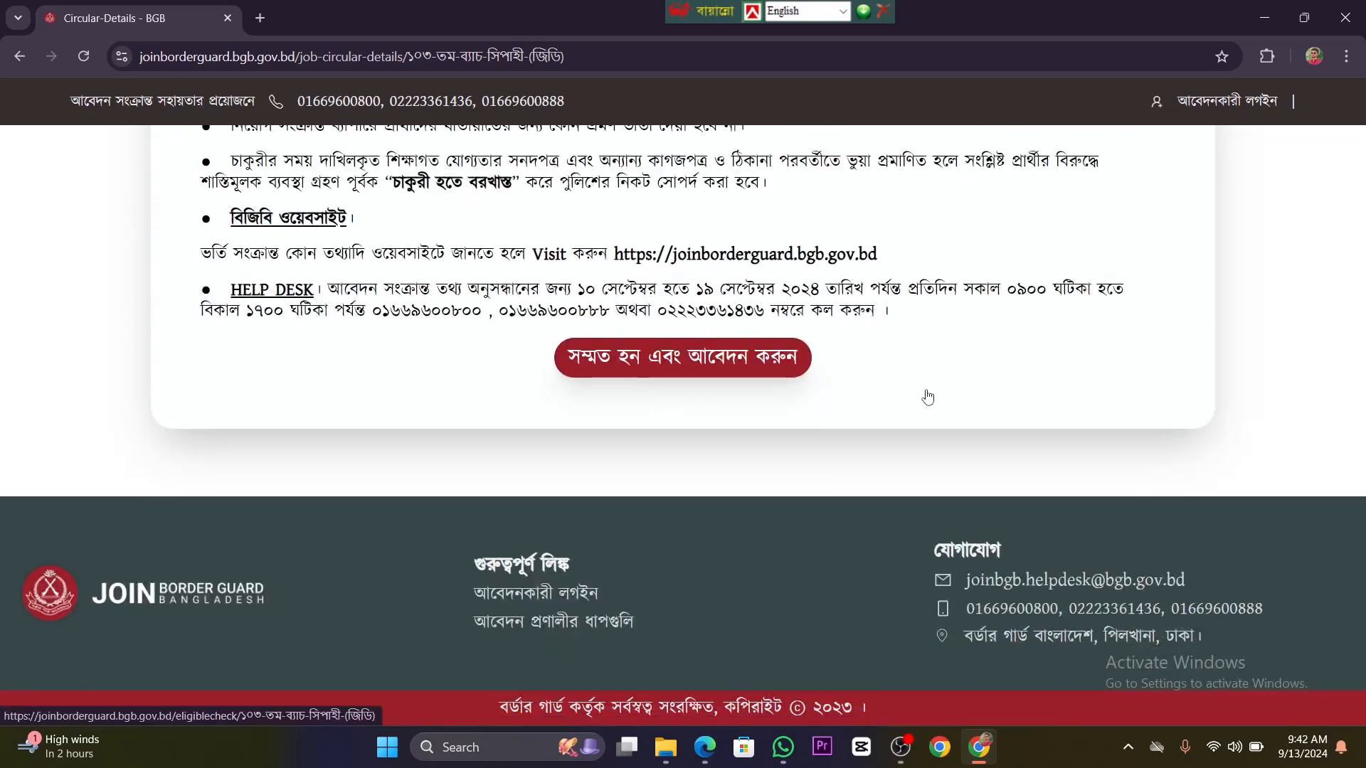
scroll(850, 402, up, 10)
scroll(850, 402, up, 10)
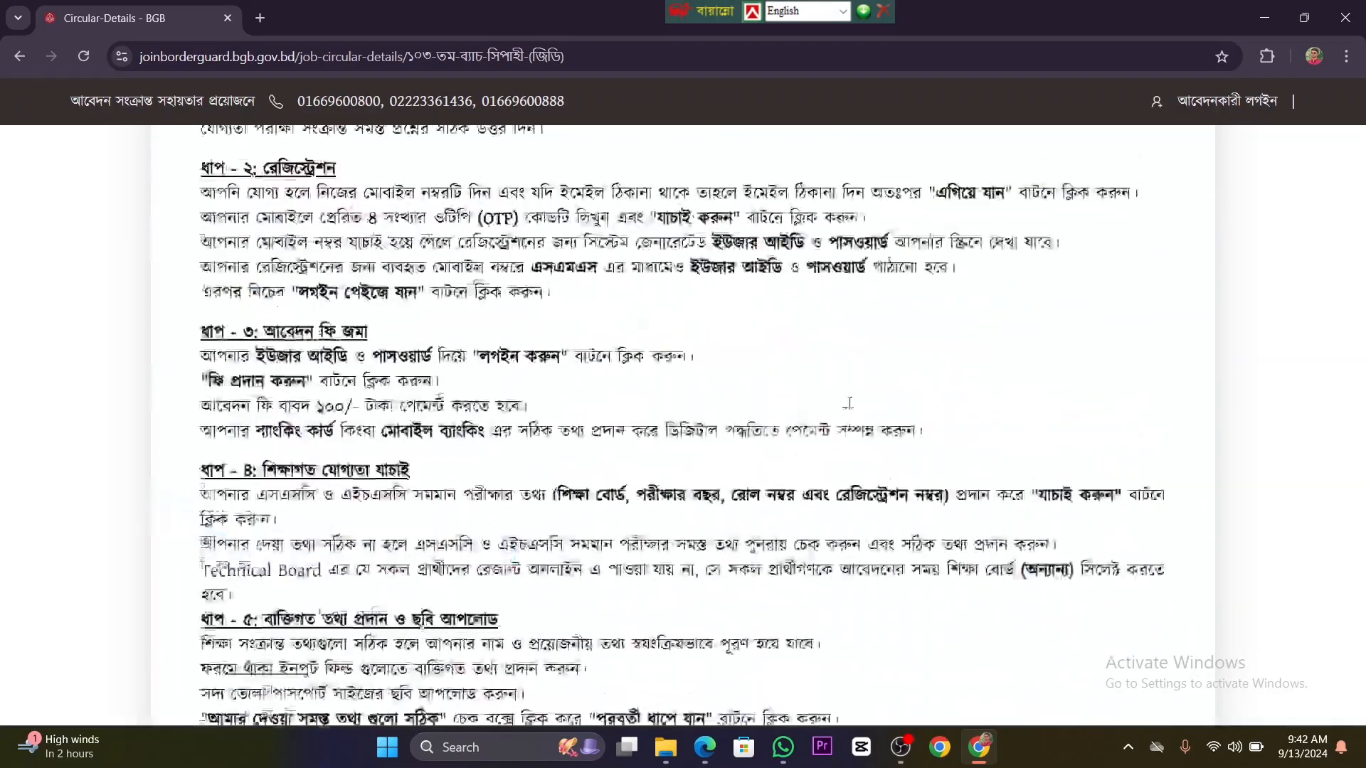
scroll(657, 390, up, 8)
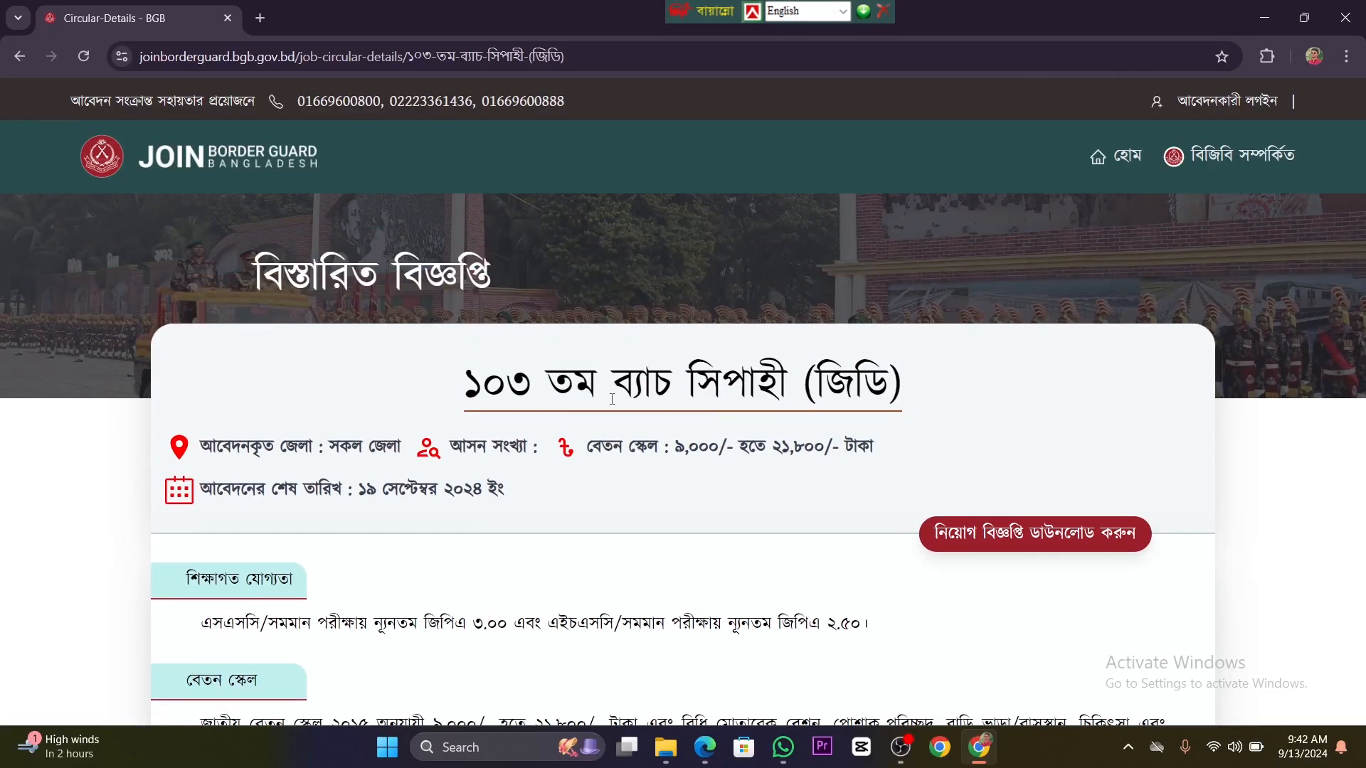
scroll(586, 418, down, 15)
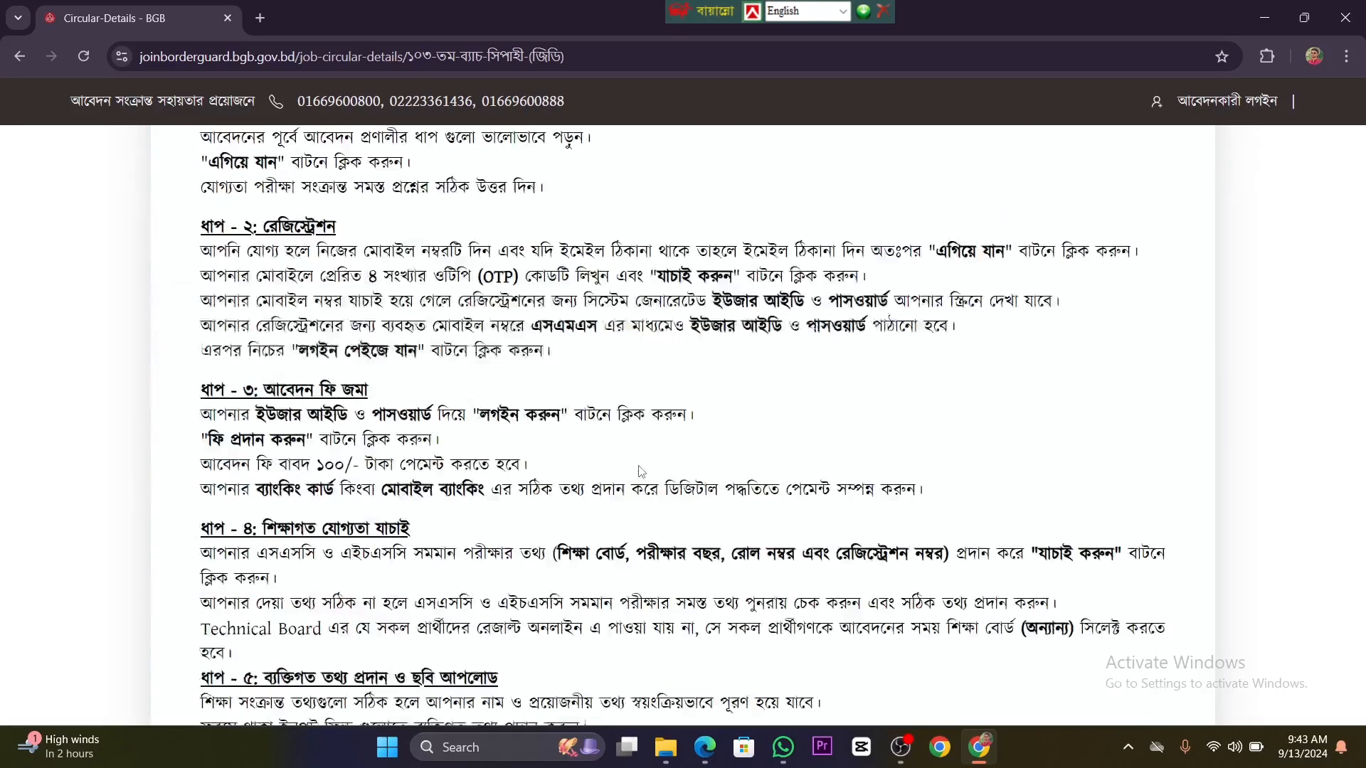
scroll(641, 471, down, 10)
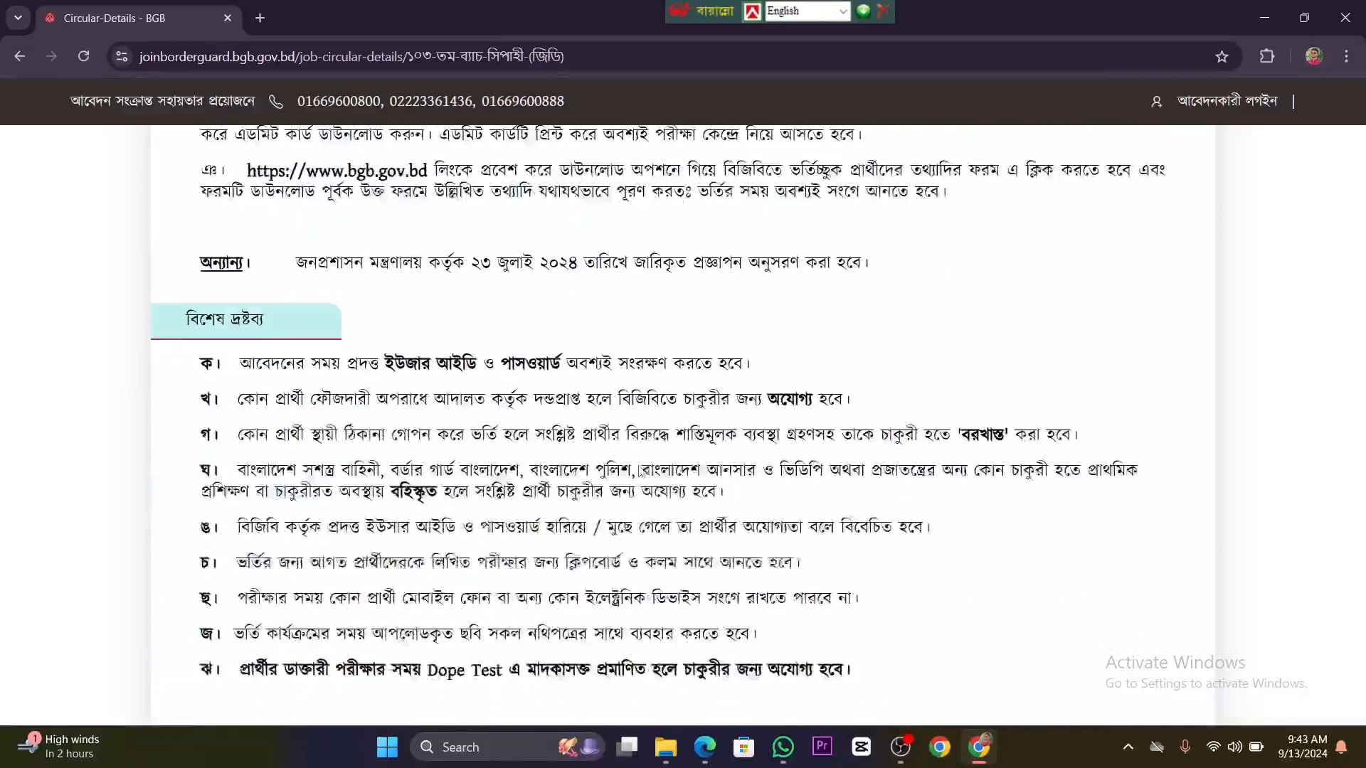
scroll(639, 470, down, 3)
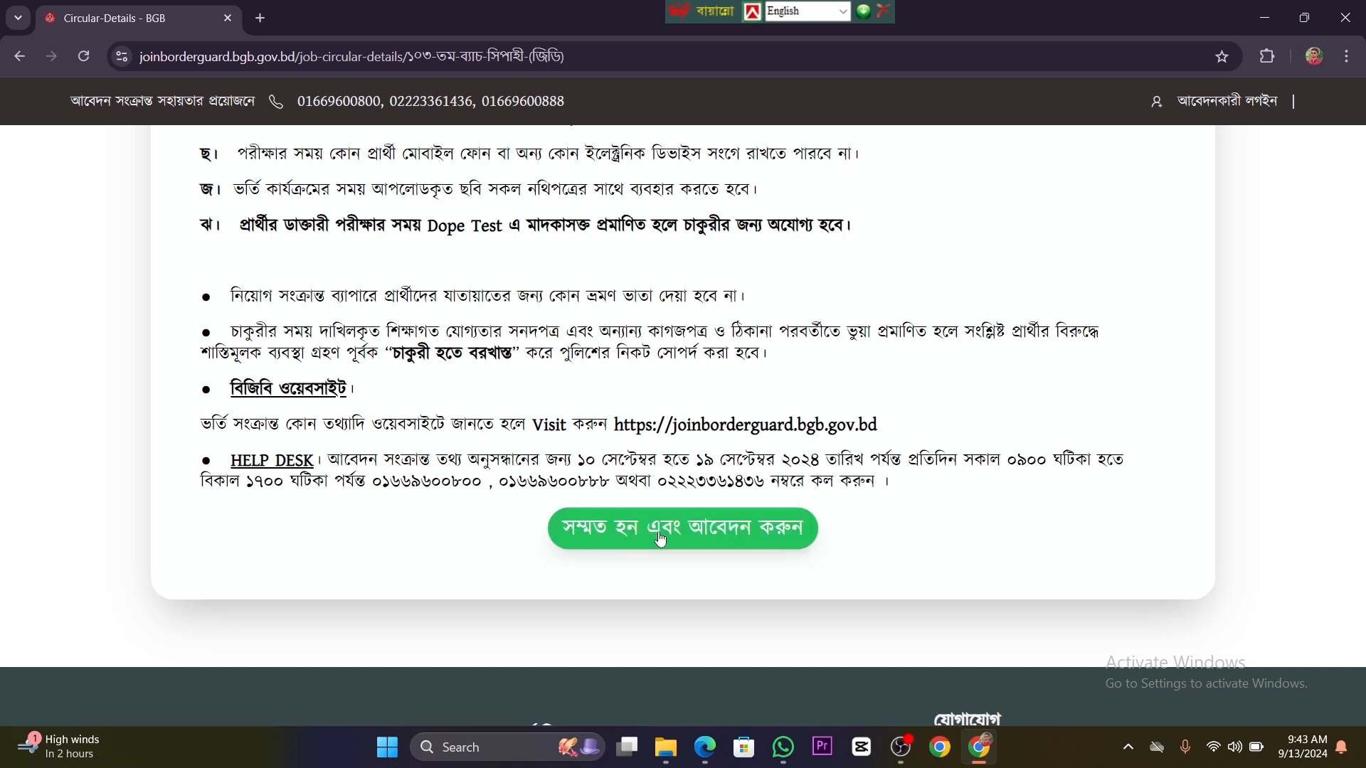
Step: Agree to the circular's terms to start the application, read the application procedure and proceed to the eligibility test
click(715, 537)
scroll(678, 524, down, 9)
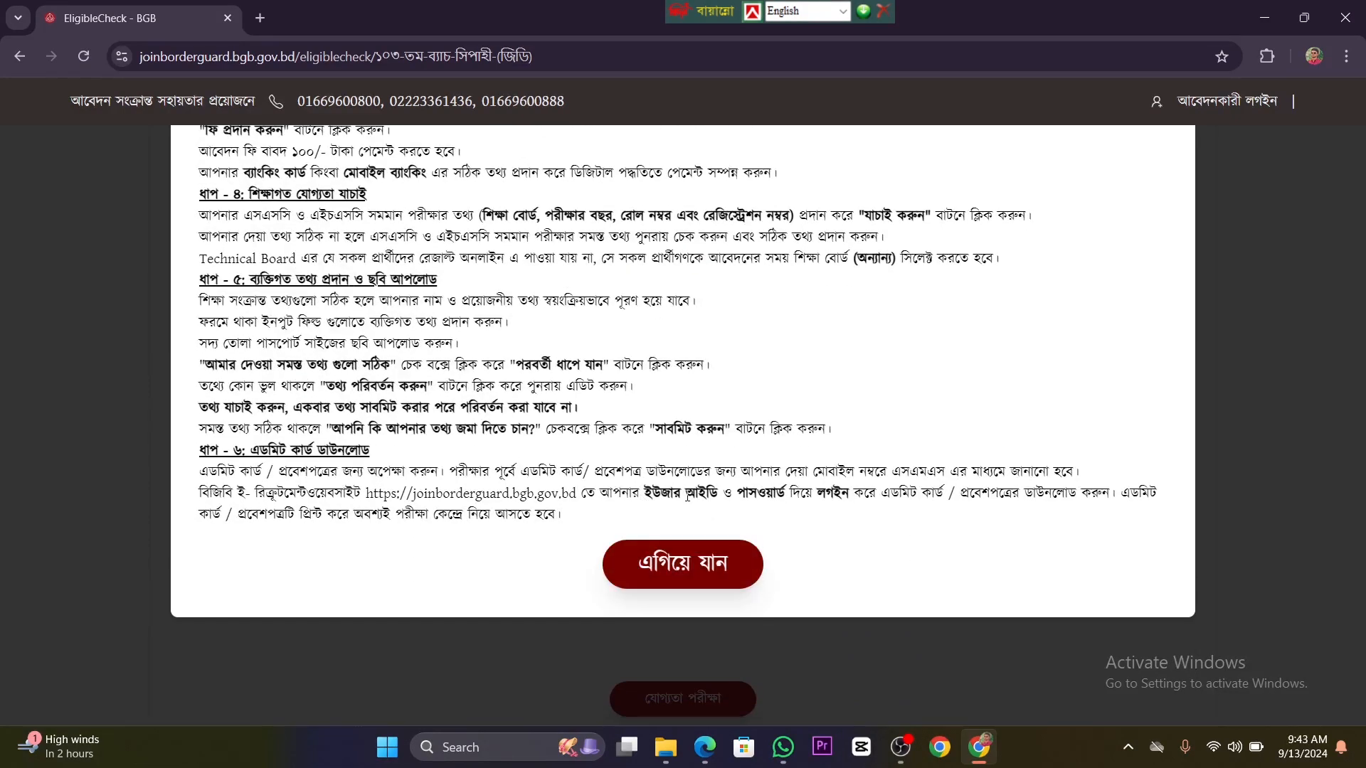
scroll(605, 418, up, 9)
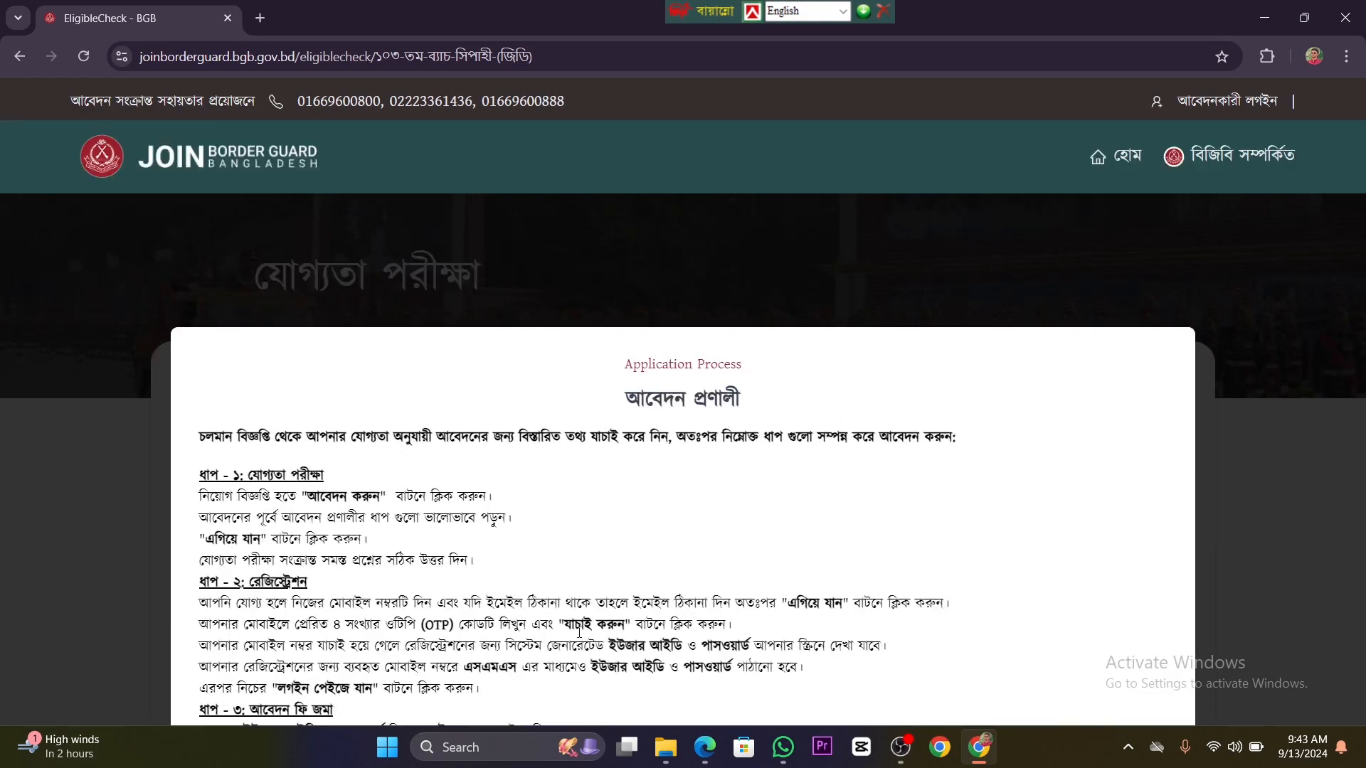
scroll(606, 418, down, 6)
scroll(578, 588, down, 4)
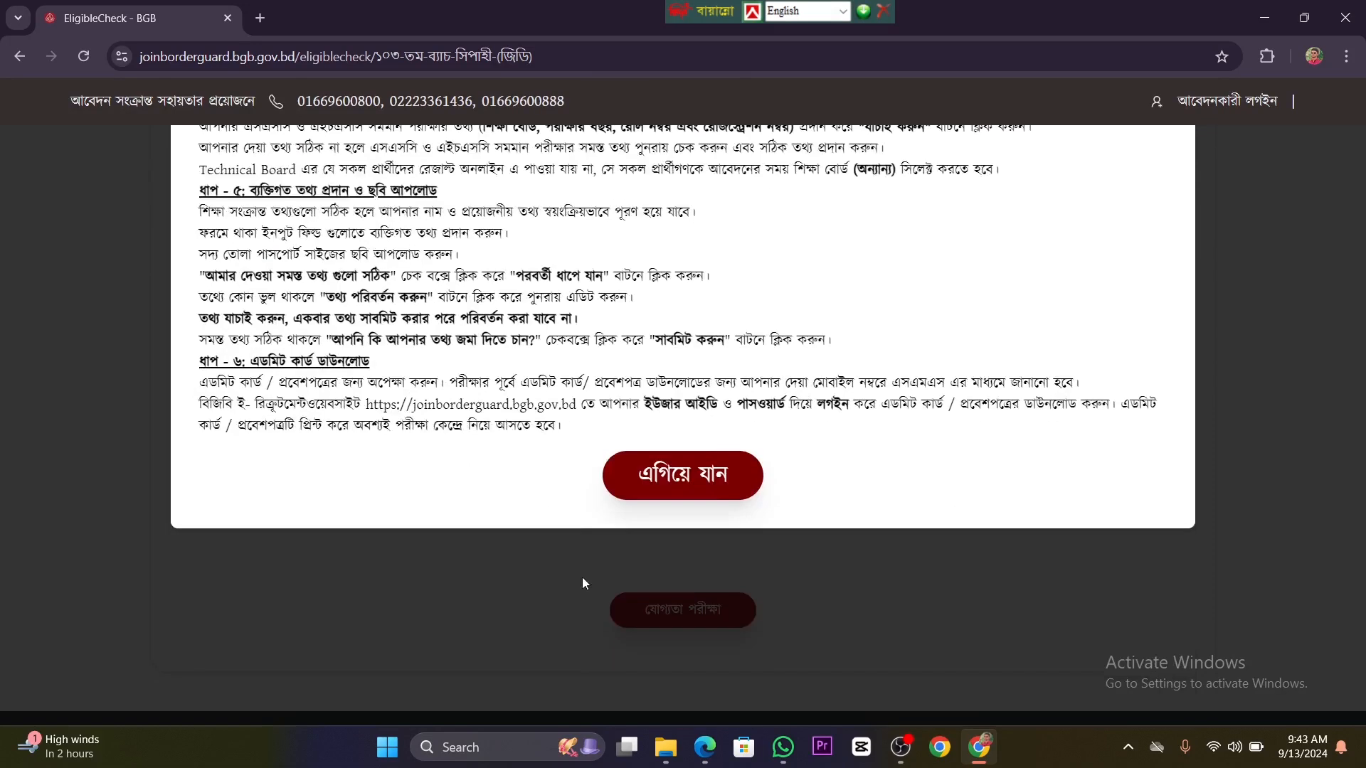
click(701, 478)
Step: Answer হ্যাঁ (yes) to the height and age questions of the eligibility test
scroll(737, 485, up, 6)
scroll(737, 485, up, 1)
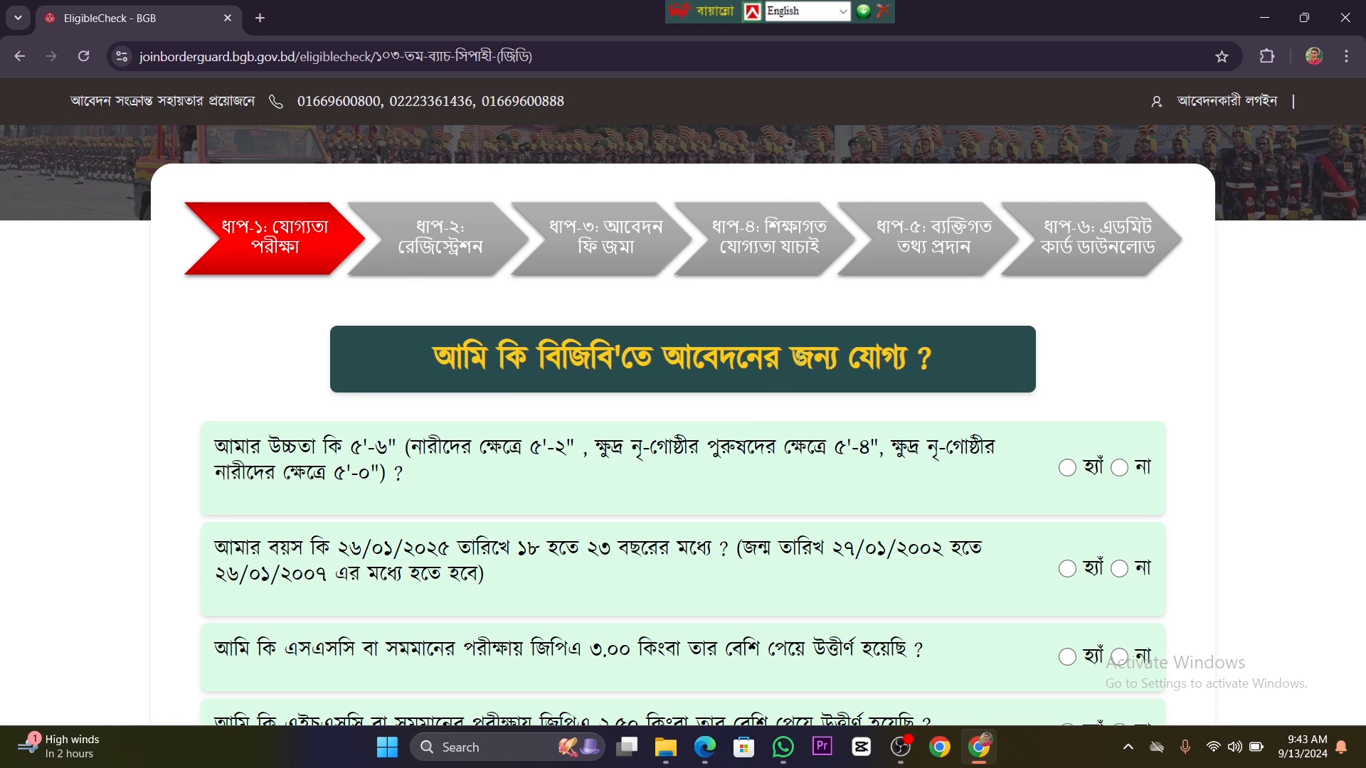
scroll(784, 395, down, 1)
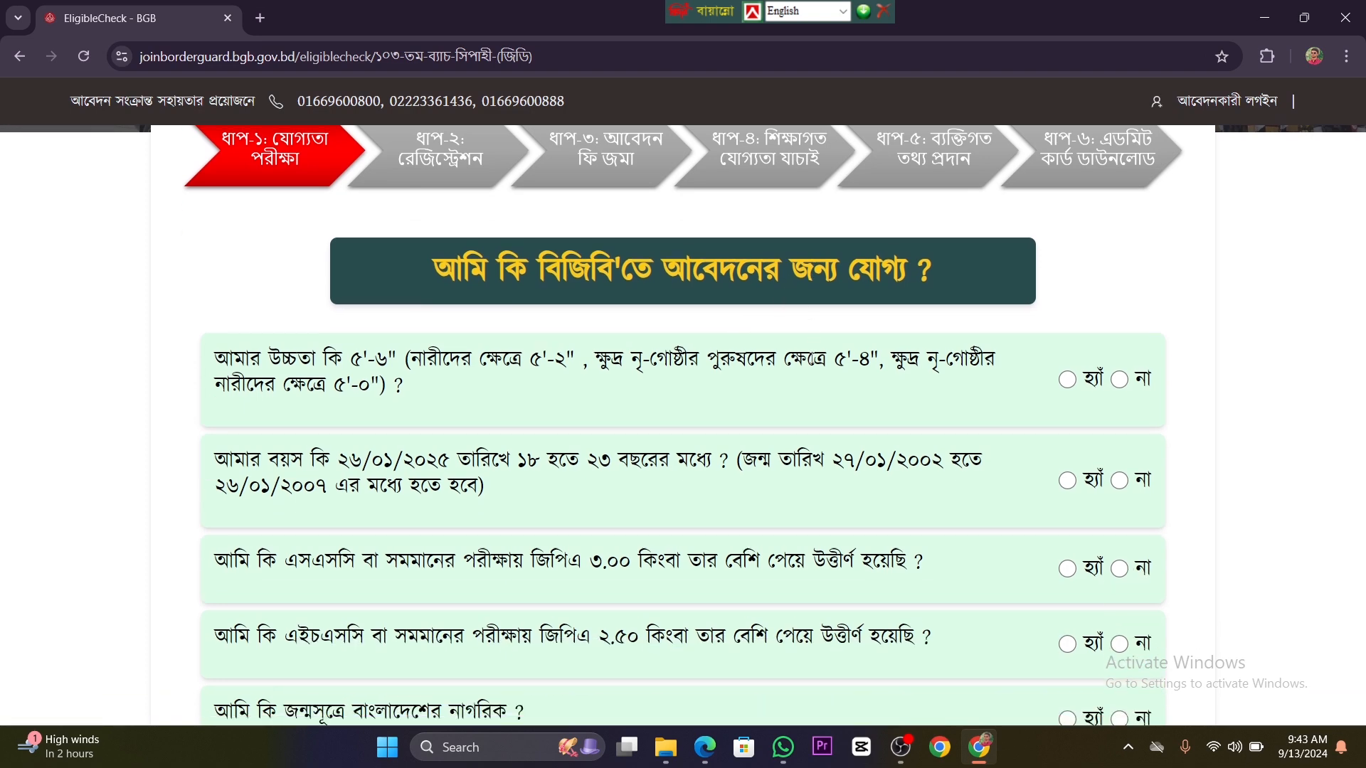
click(1067, 379)
scroll(475, 254, down, 2)
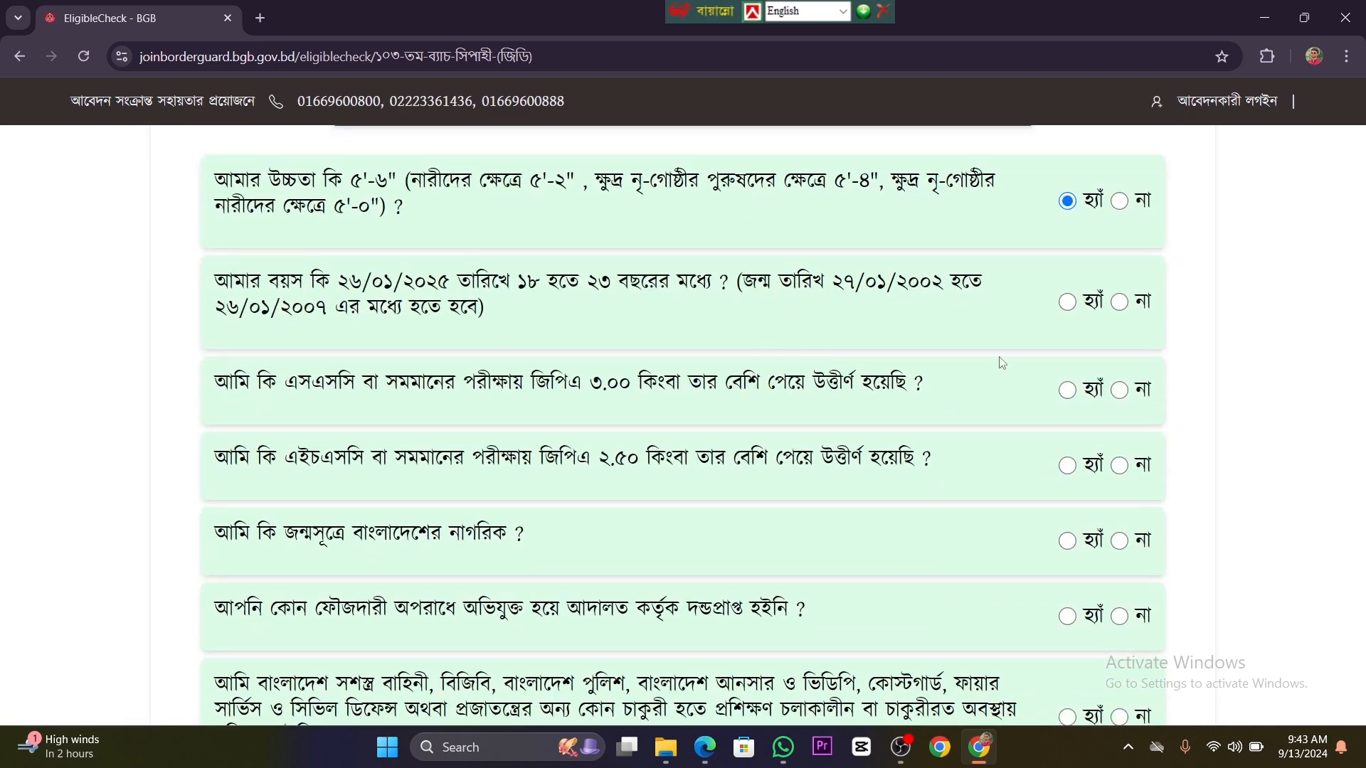
click(1067, 303)
scroll(1015, 423, down, 1)
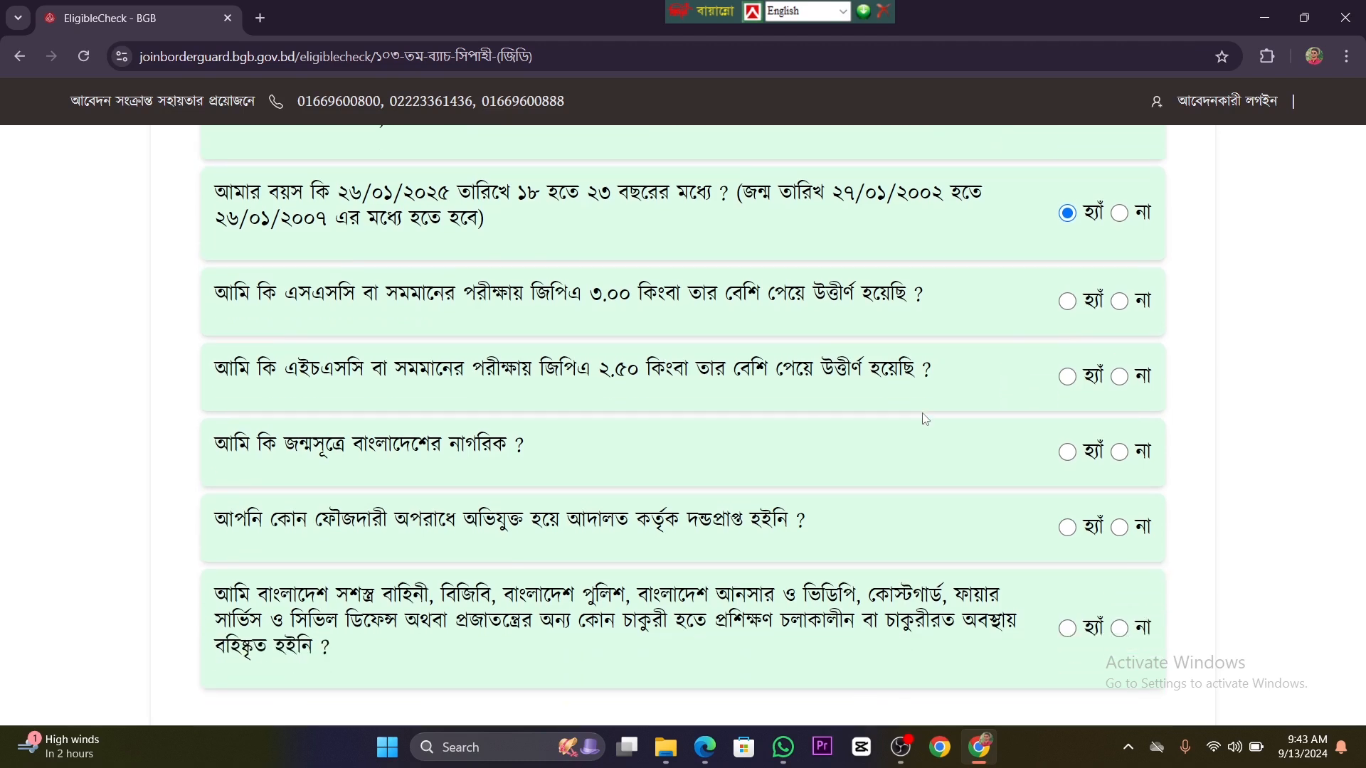
Step: Answer হ্যাঁ to the SSC GPA, HSC GPA, citizenship, criminal record and prior dismissal questions, and submit the eligibility test
click(1067, 303)
click(1067, 377)
click(1067, 452)
click(1068, 528)
scroll(1076, 534, down, 3)
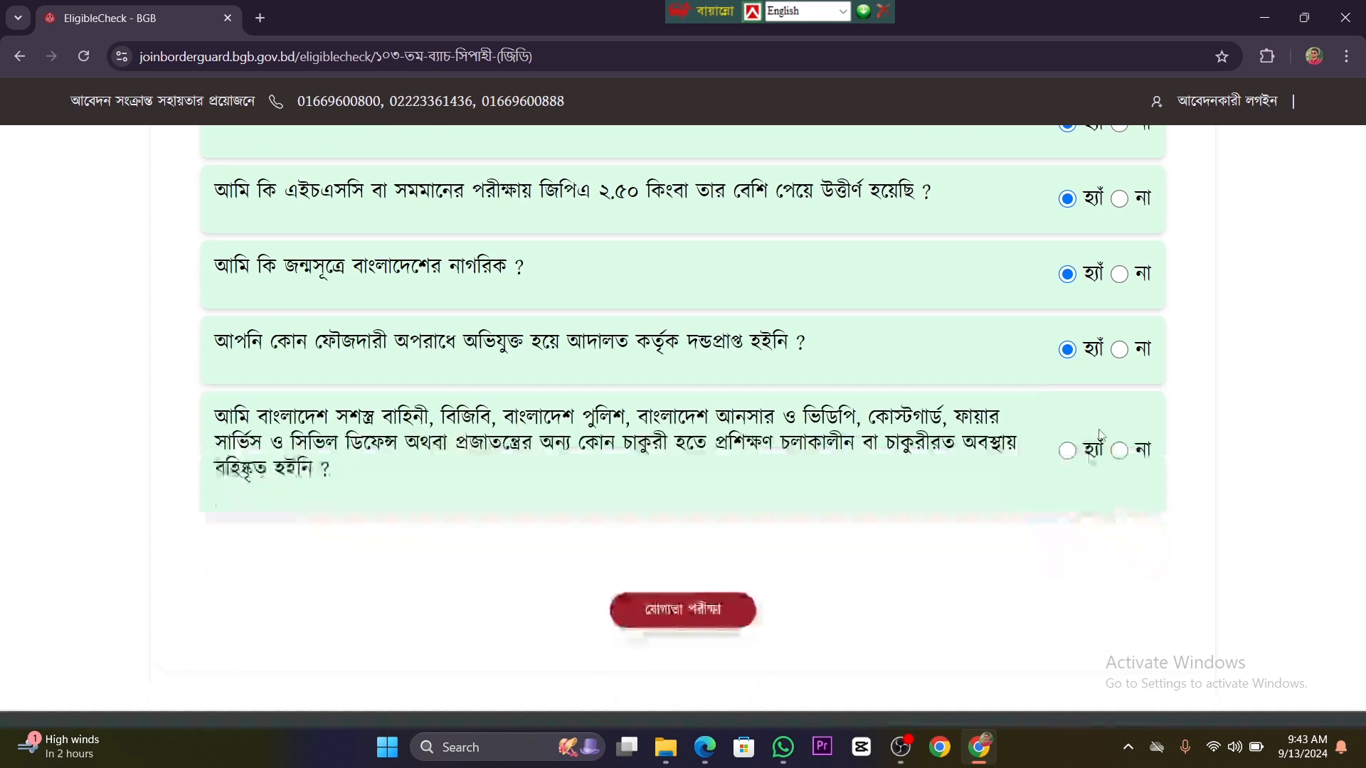
click(1067, 452)
scroll(578, 270, down, 3)
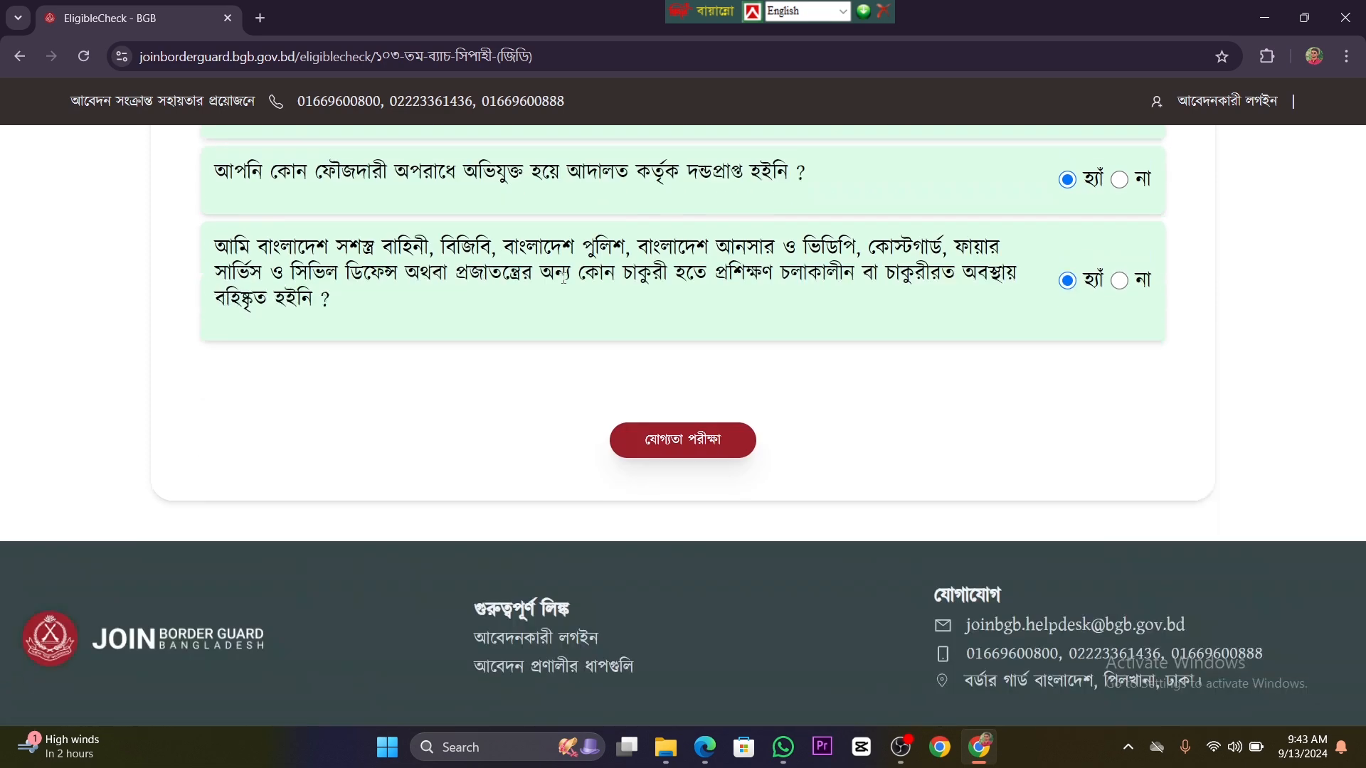
click(660, 391)
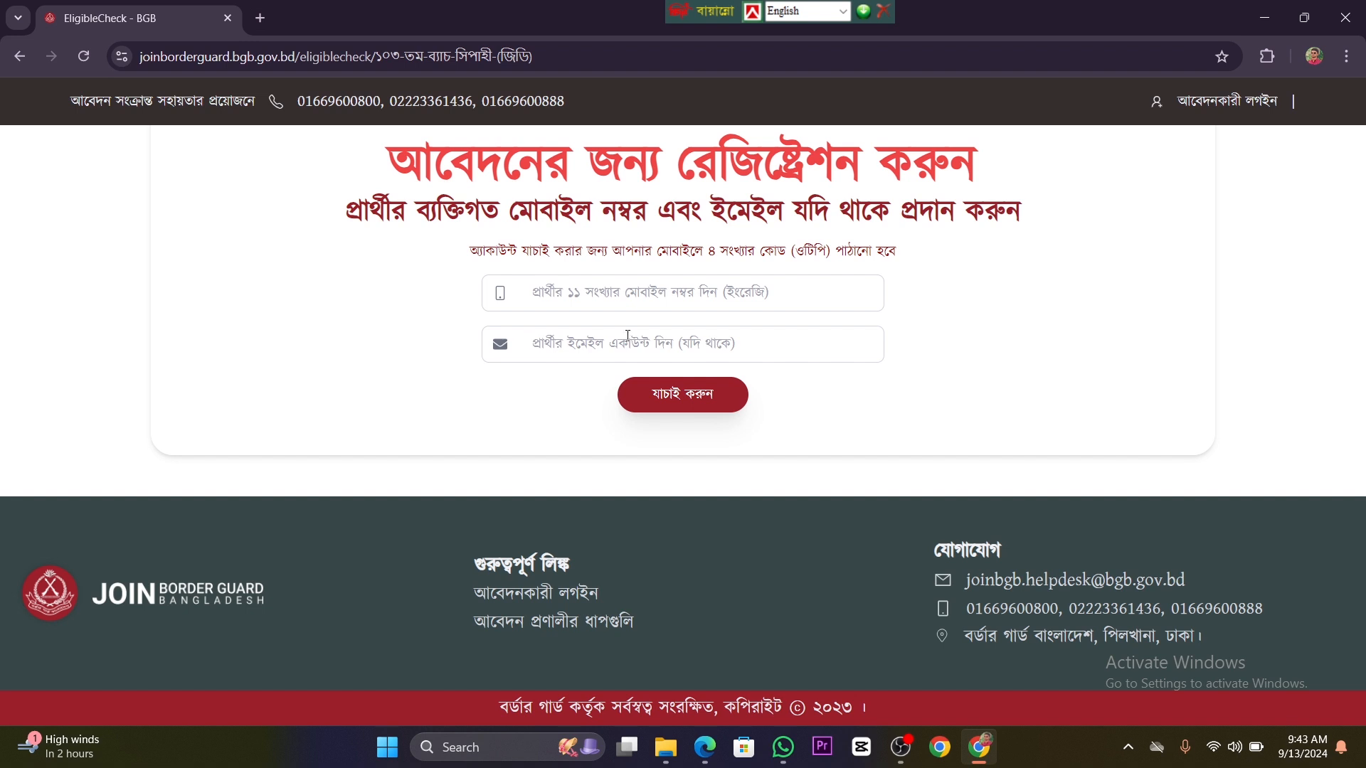
Step: Register with the applicant's mobile number and email, and verify the account with the 4-digit OTP code
click(636, 299)
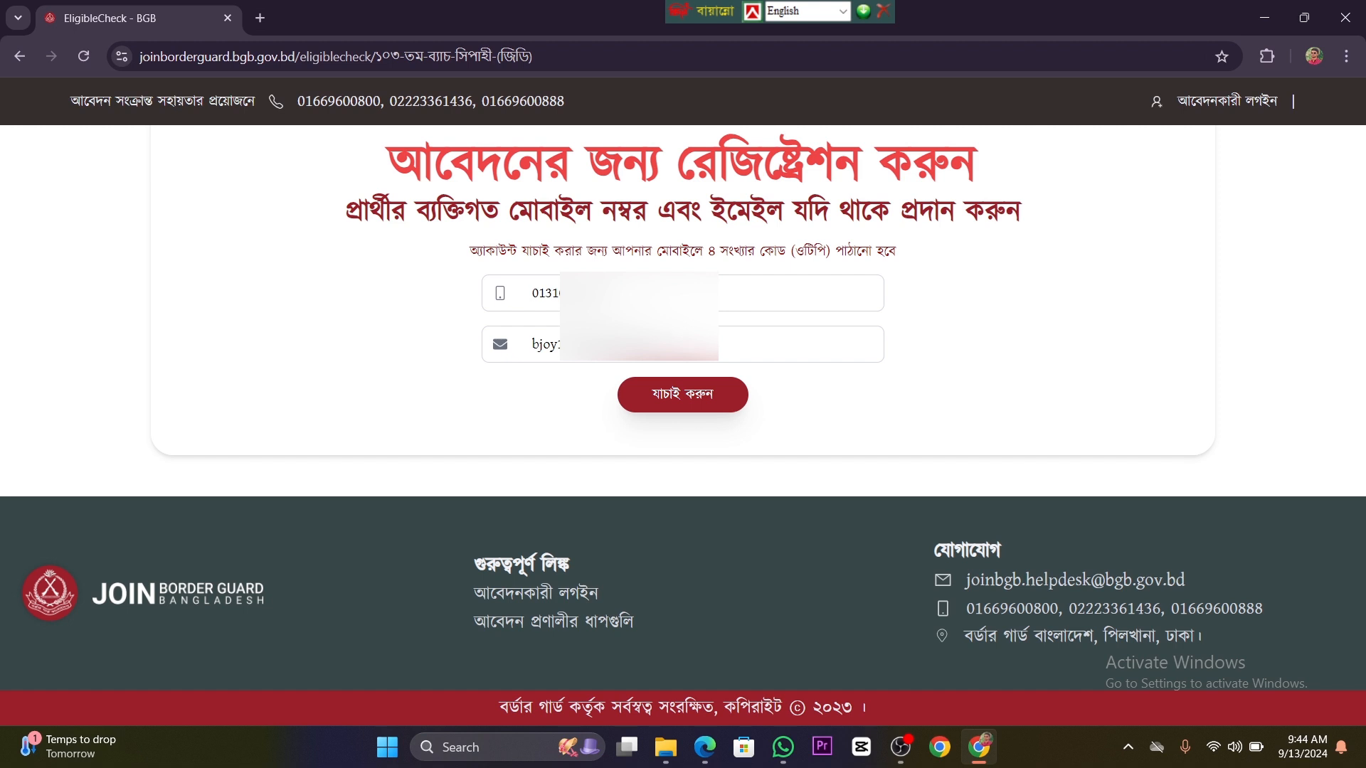
click(695, 408)
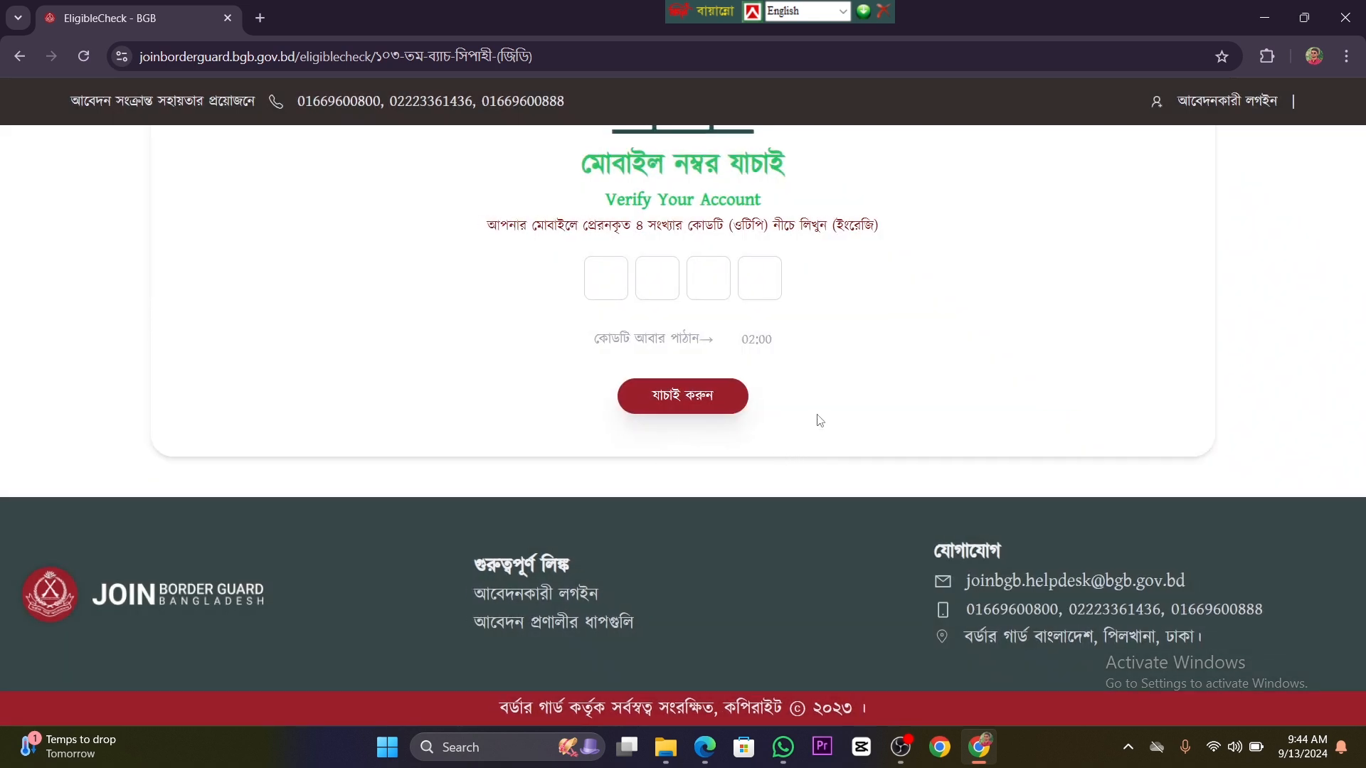
scroll(822, 419, up, 1)
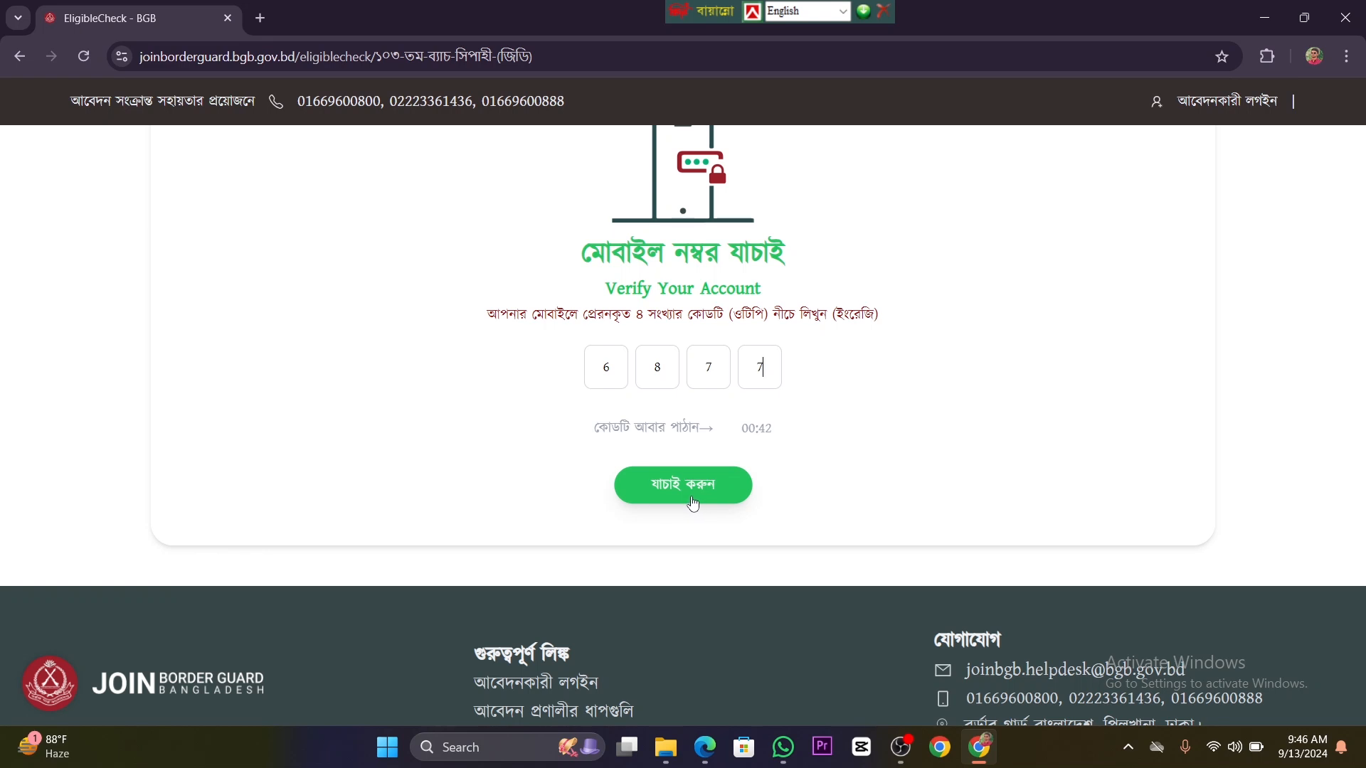
click(679, 491)
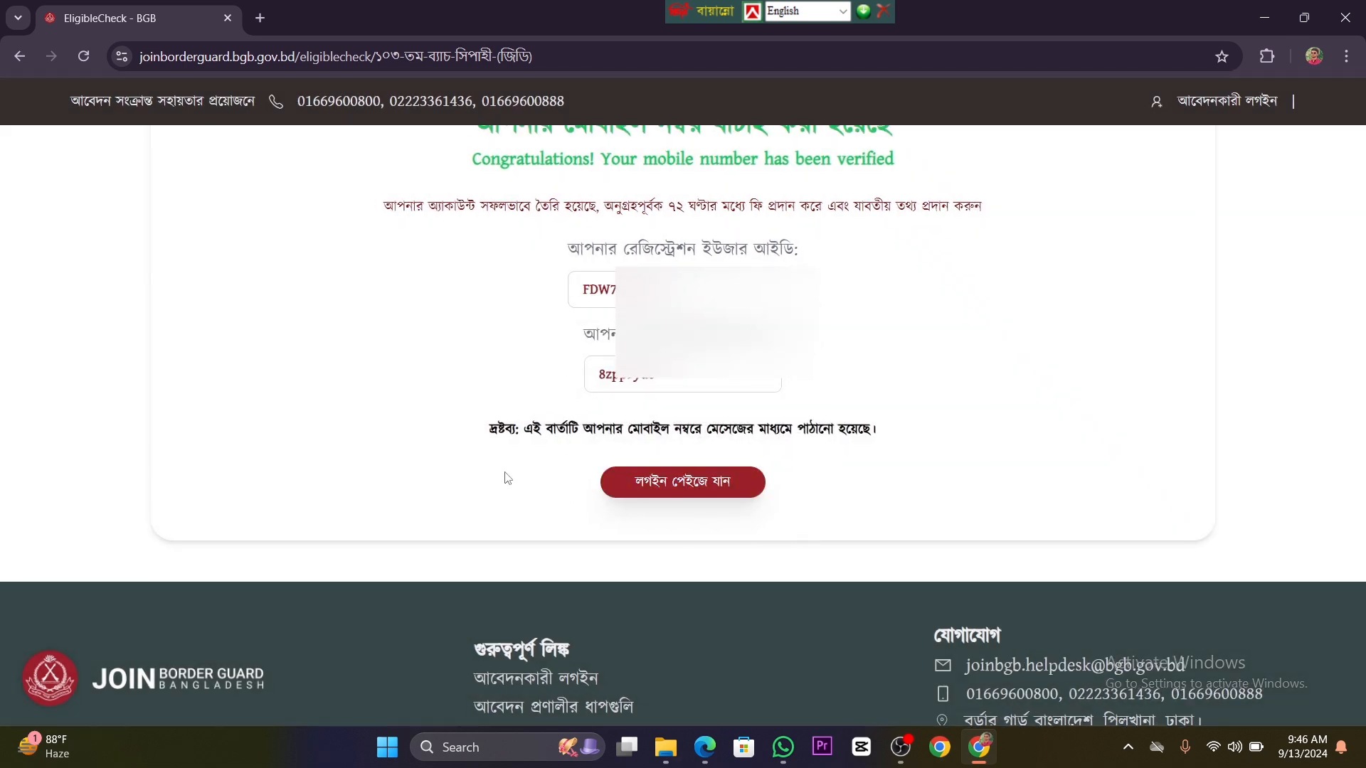
Step: Select the issued registration user ID to keep a copy, and continue to the applicant login page
scroll(509, 522, up, 1)
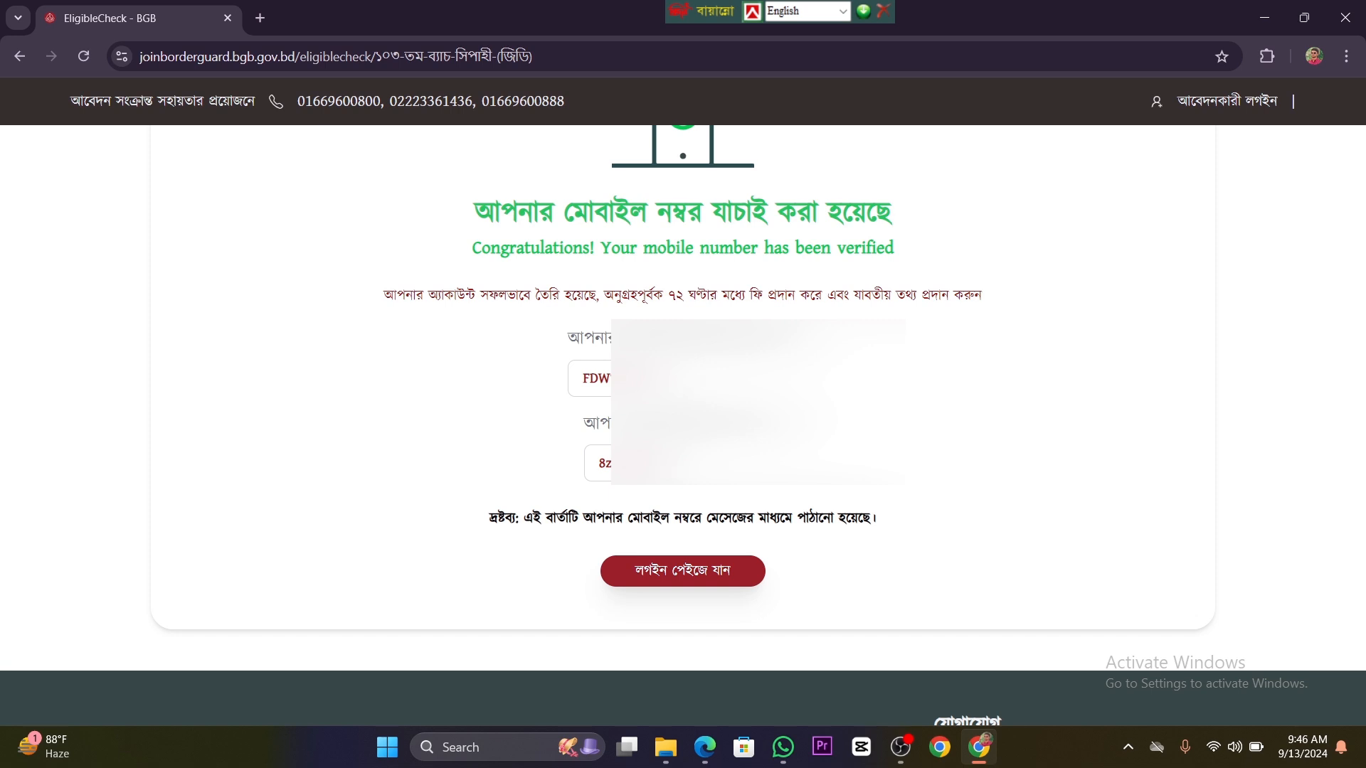
drag(657, 380, 577, 380)
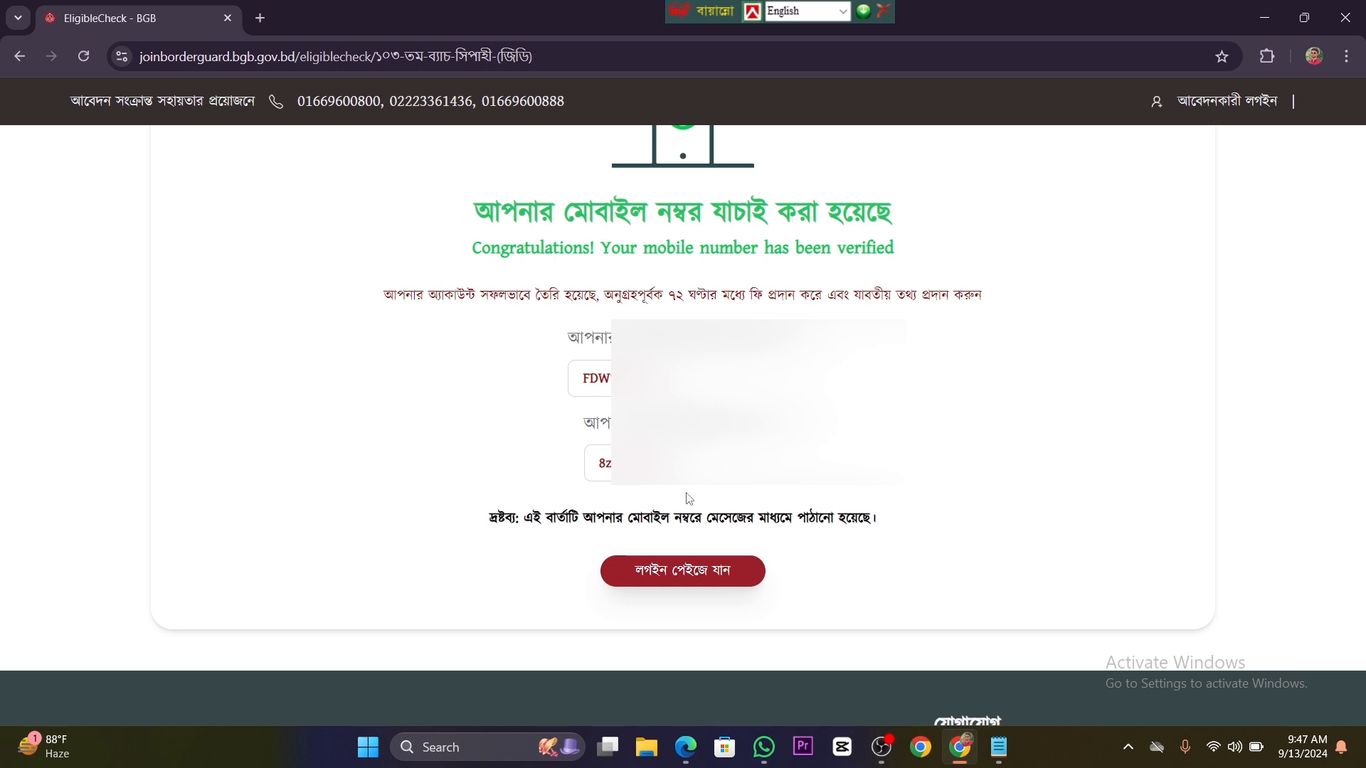
click(702, 586)
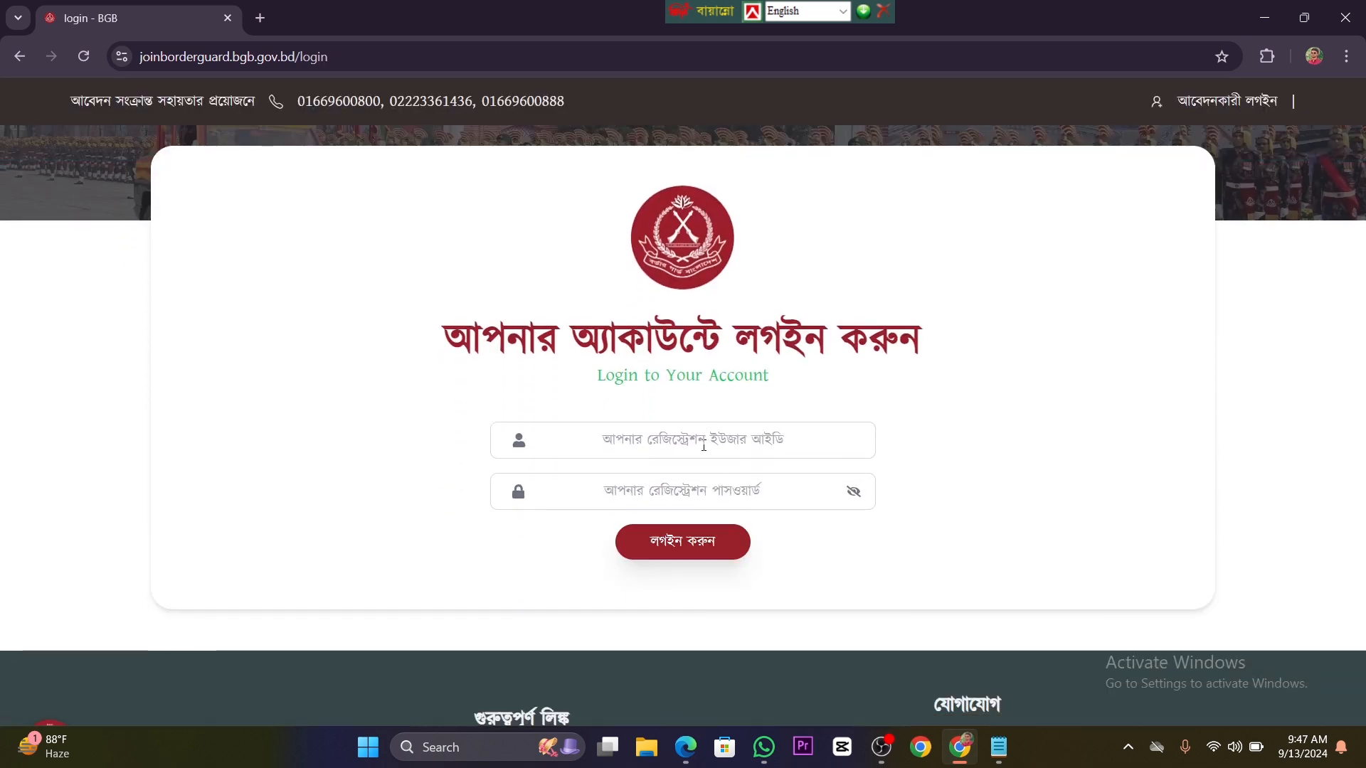
Step: Log in with the registration user ID and account password, and save the password in the browser
click(706, 437)
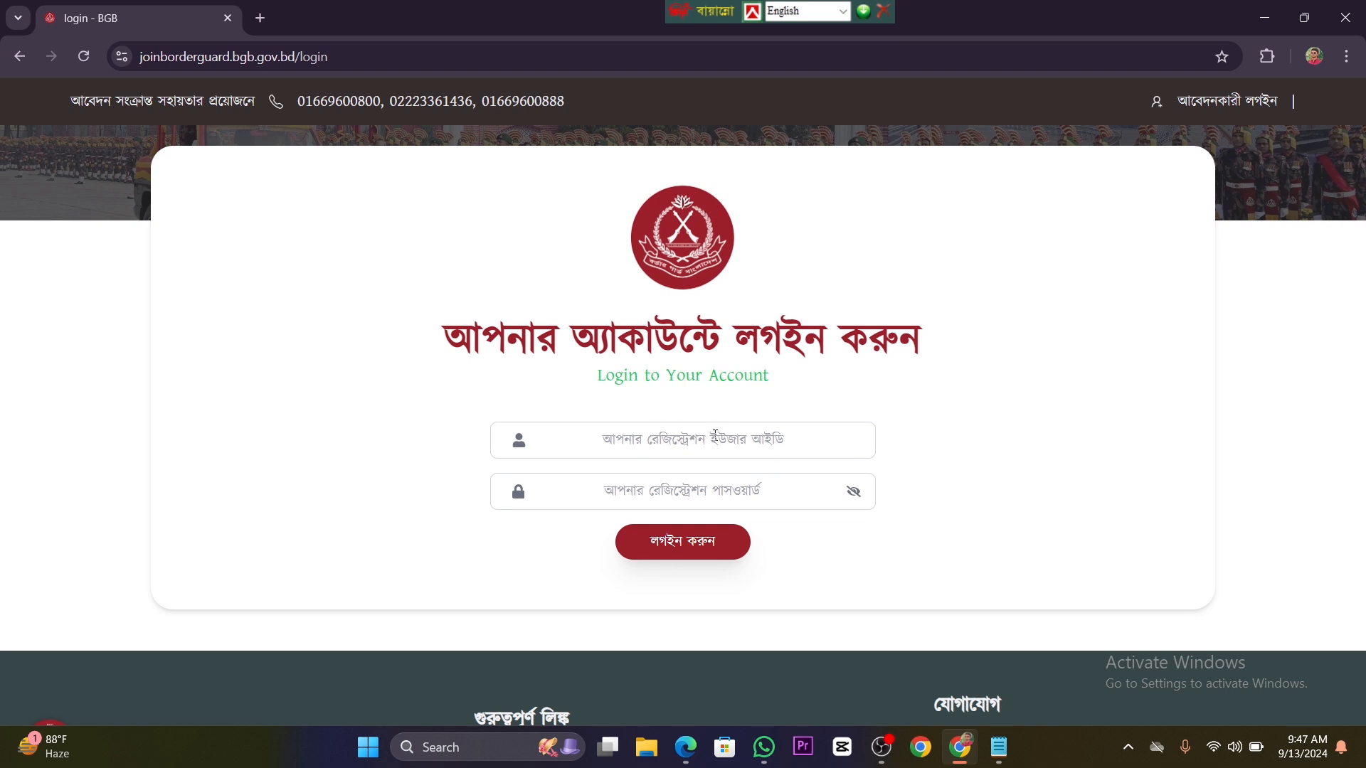
key(Return)
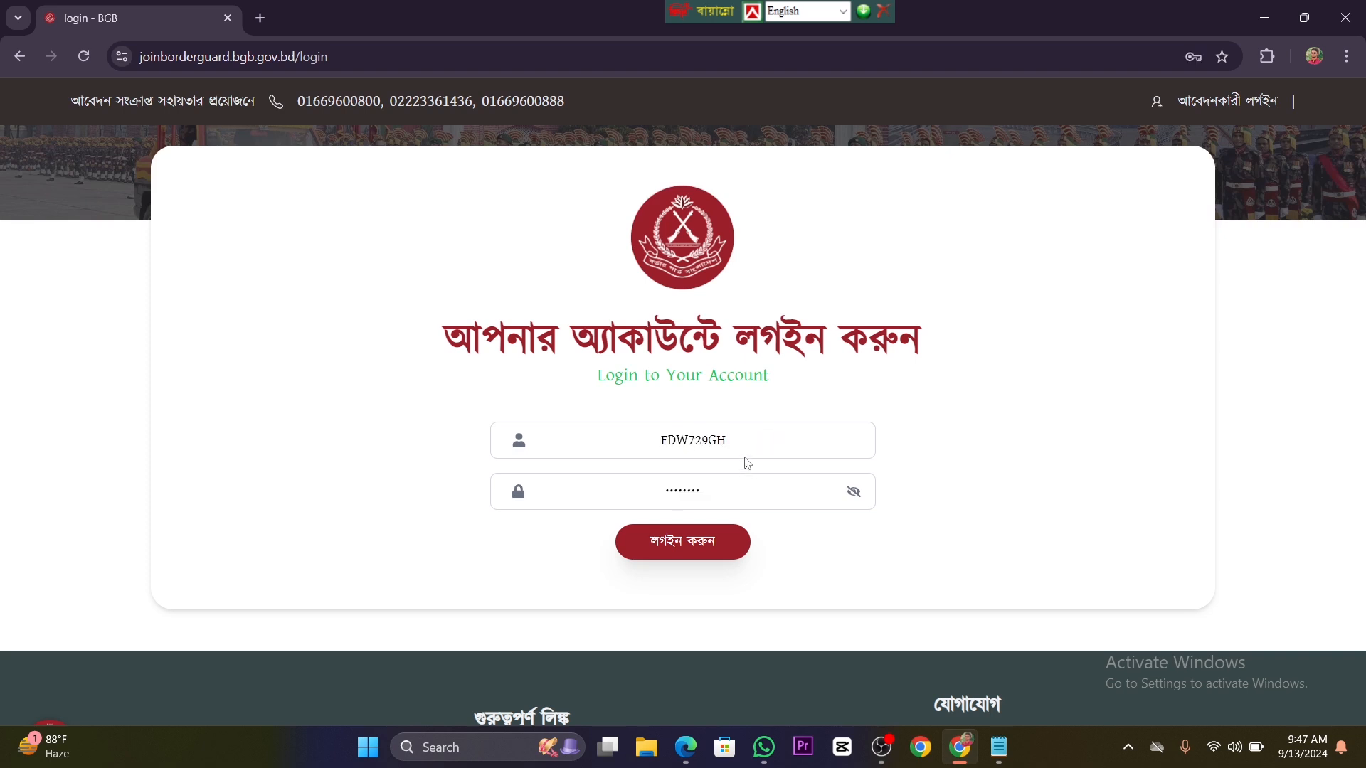
click(709, 549)
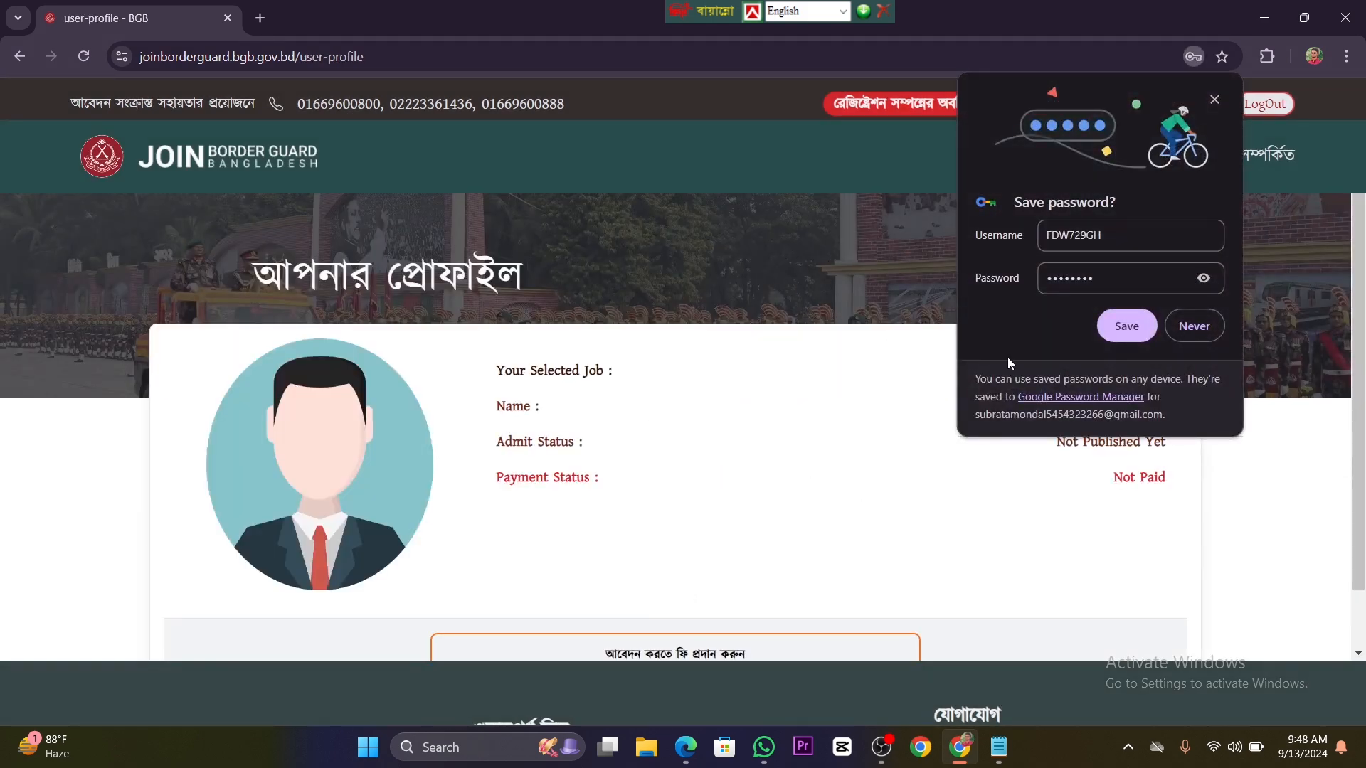
click(1127, 325)
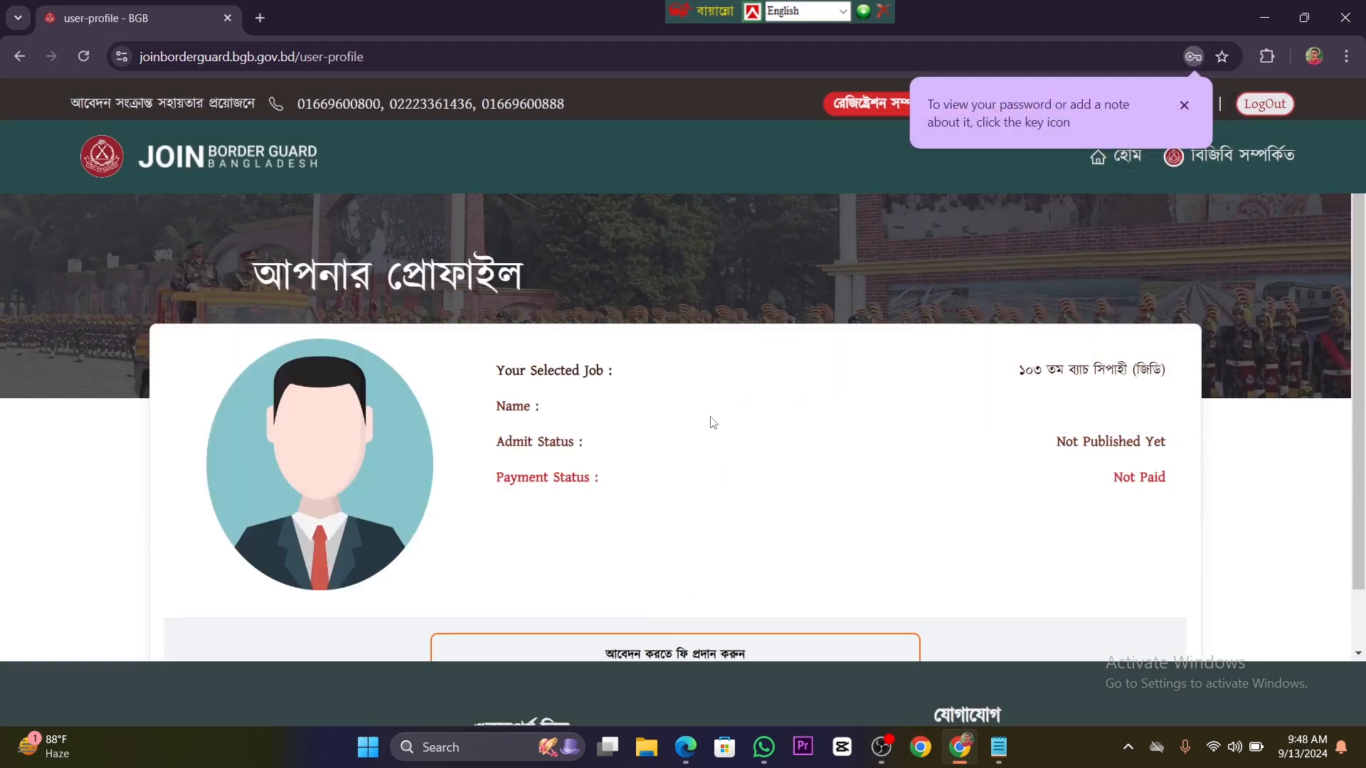
Step: Open the application fee payment from the profile and choose to pay BDT 100.00 by mobile payment through bKash
scroll(714, 422, down, 1)
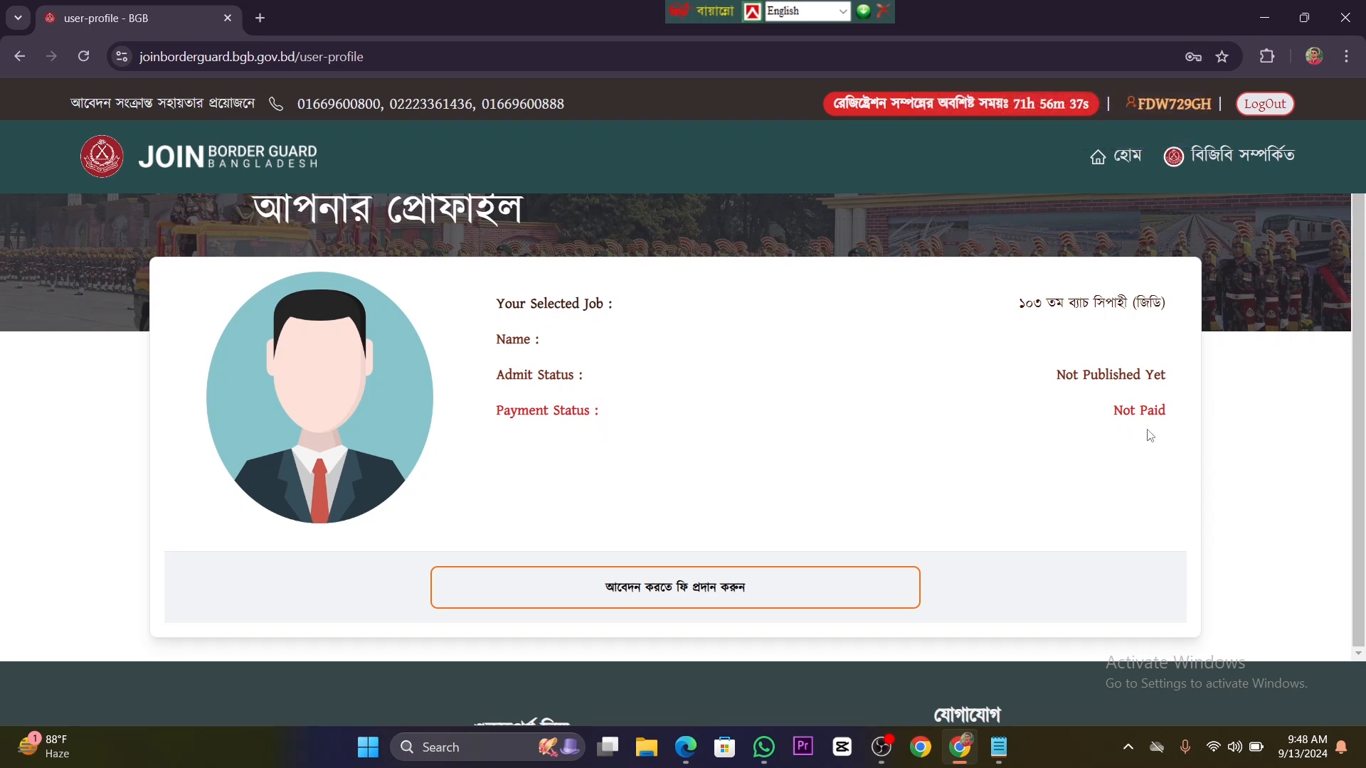
scroll(763, 488, down, 2)
scroll(763, 488, down, 1)
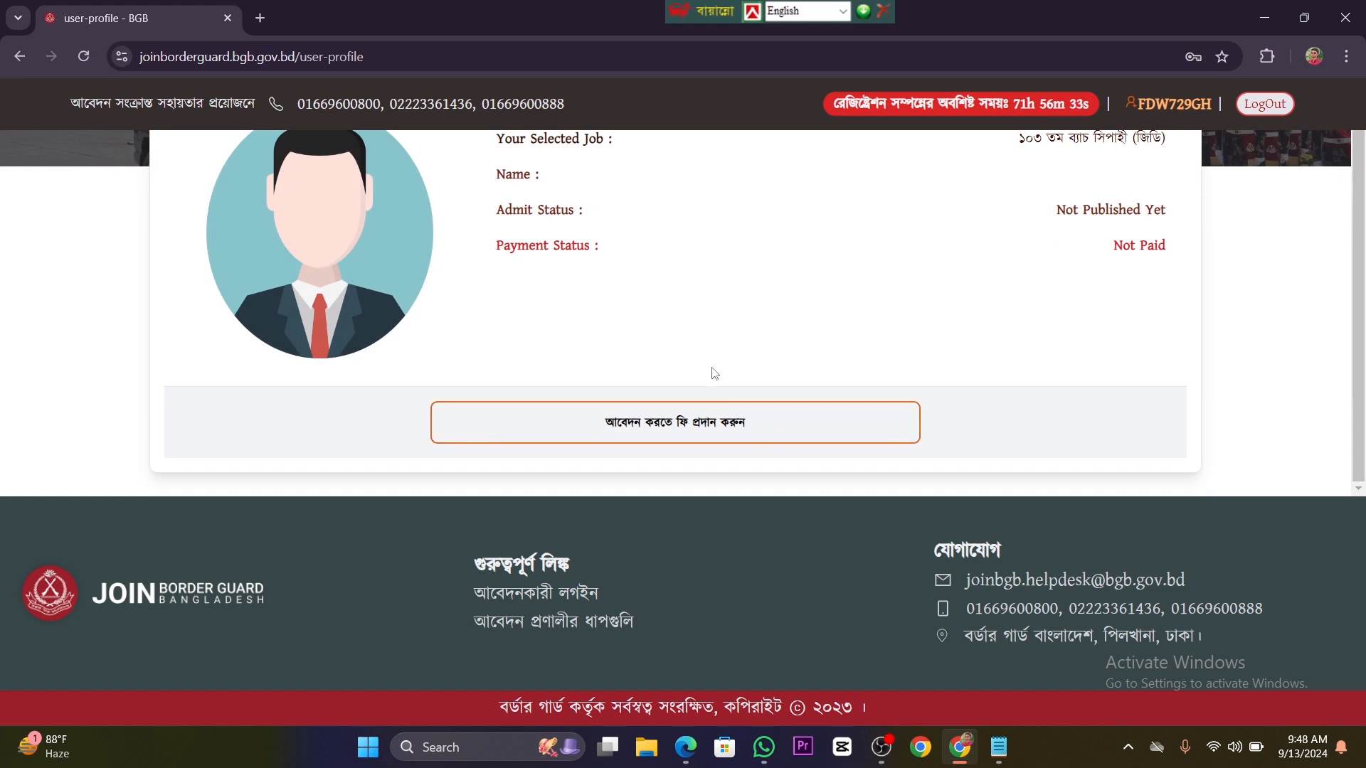
click(686, 430)
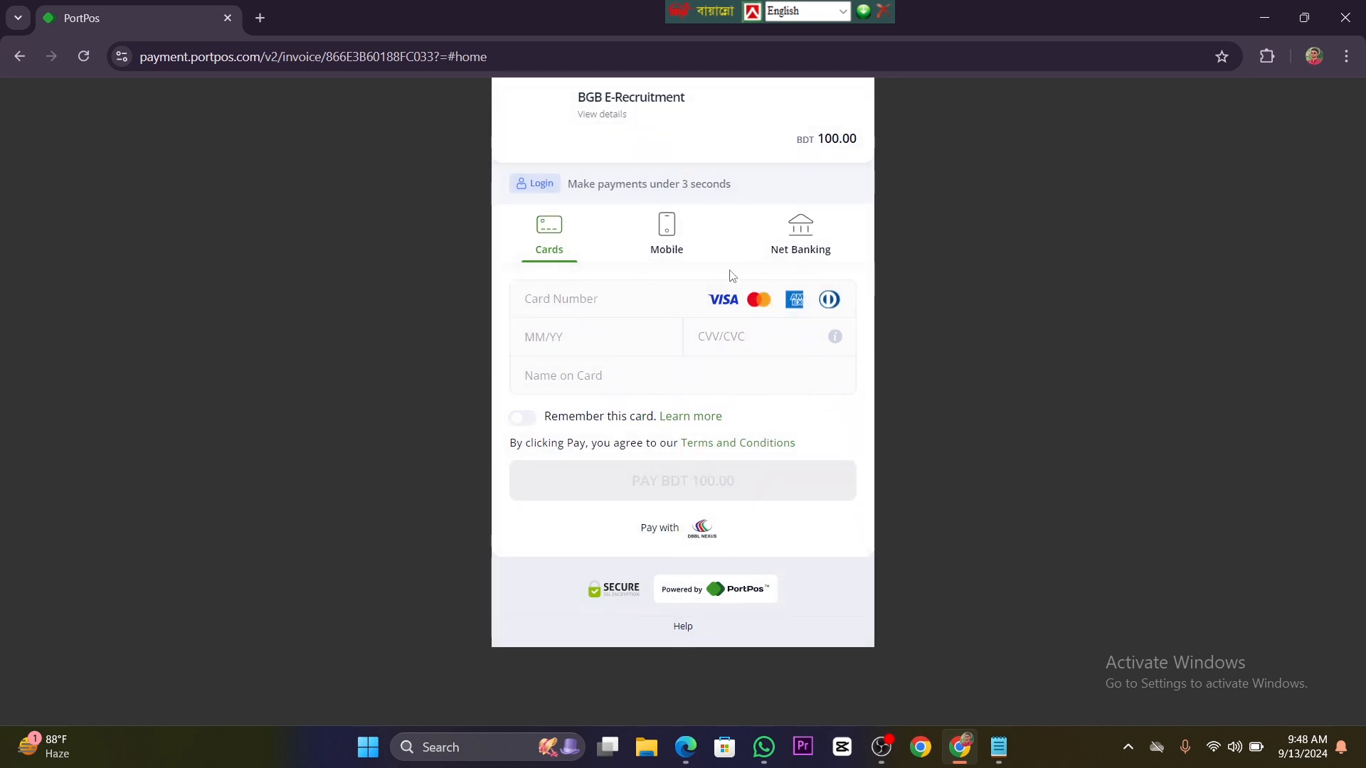
click(662, 254)
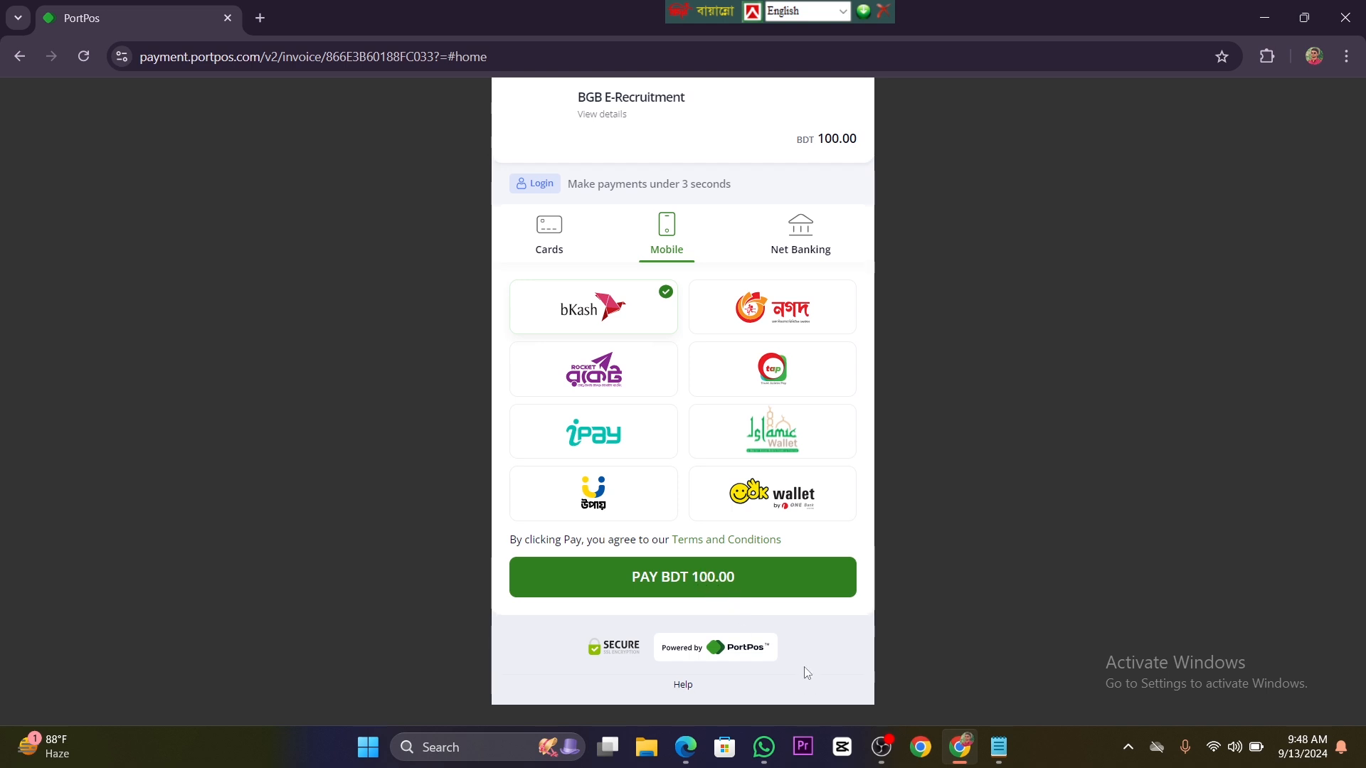
click(710, 581)
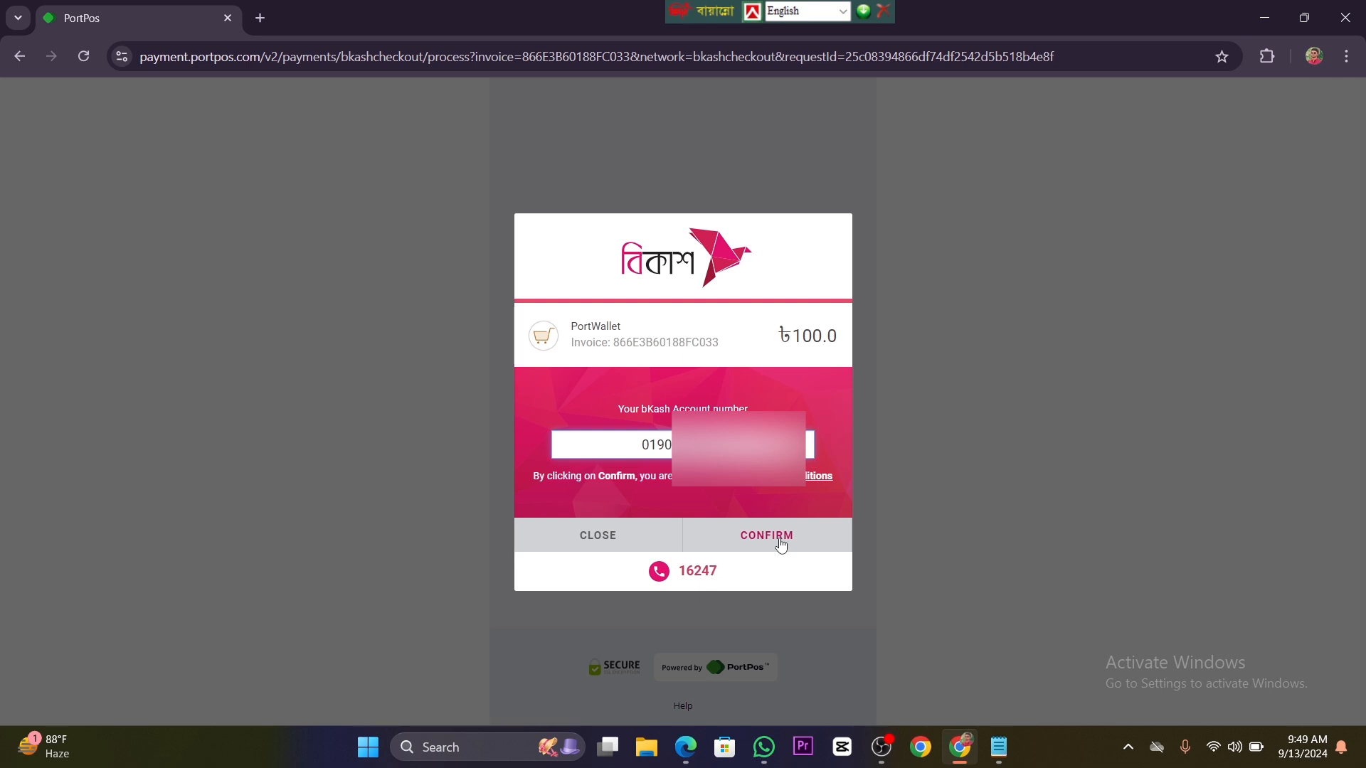
Step: Confirm the fee payment with the bKash account number, the verification code sent to it, and the account PIN
click(780, 542)
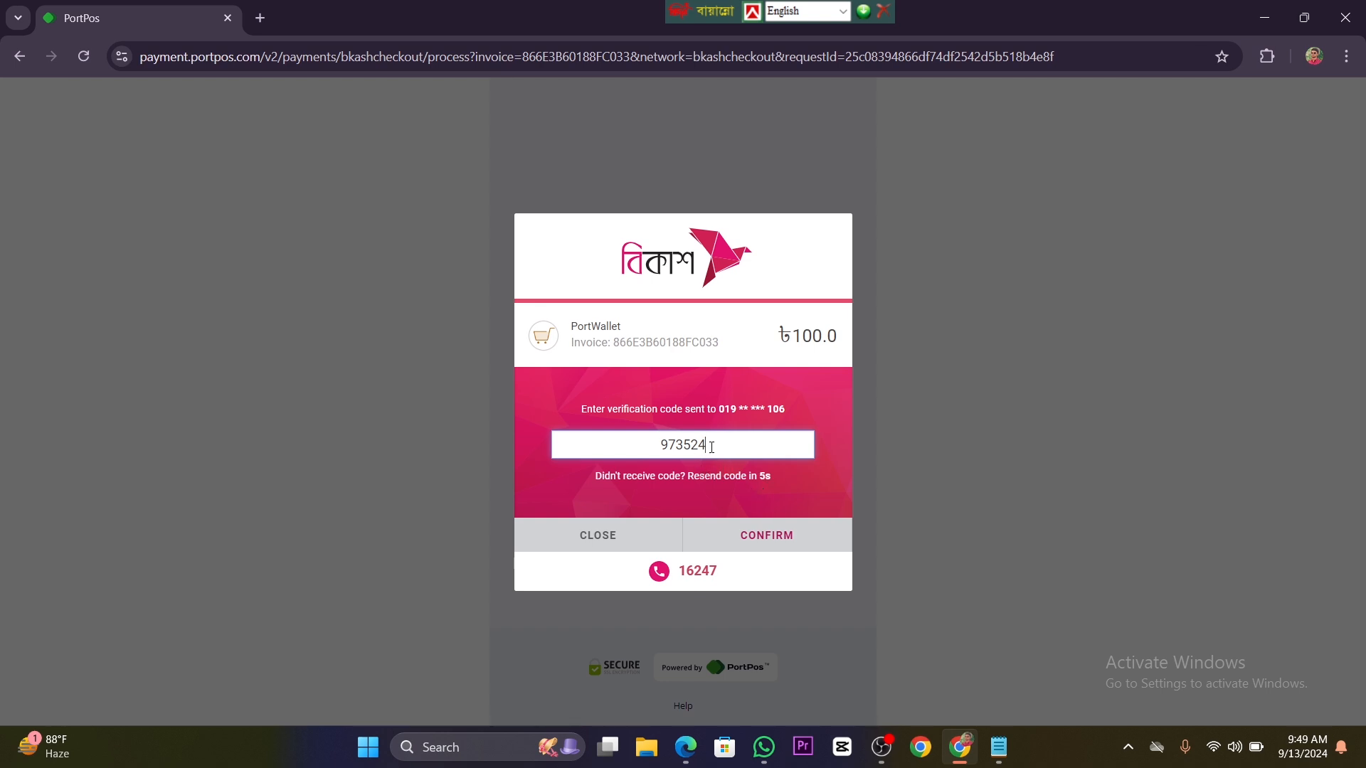
click(764, 535)
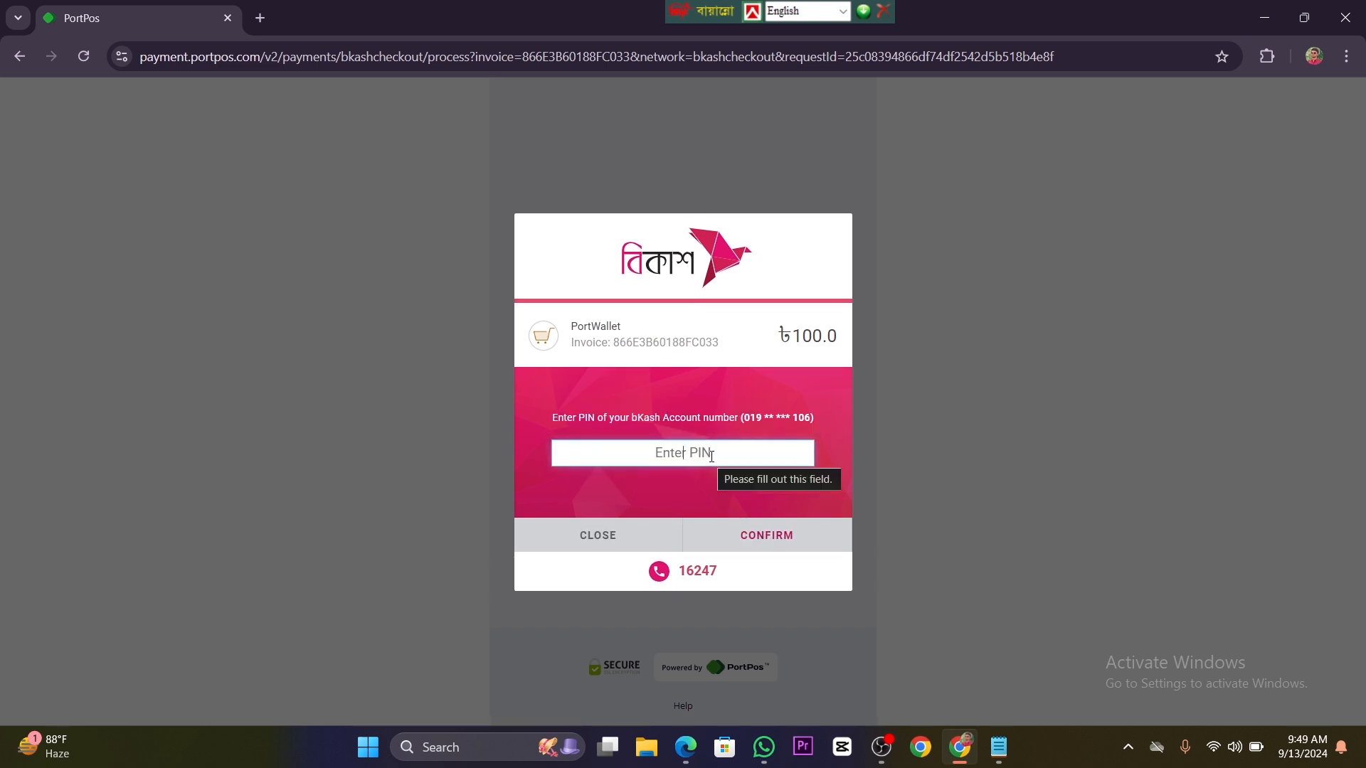
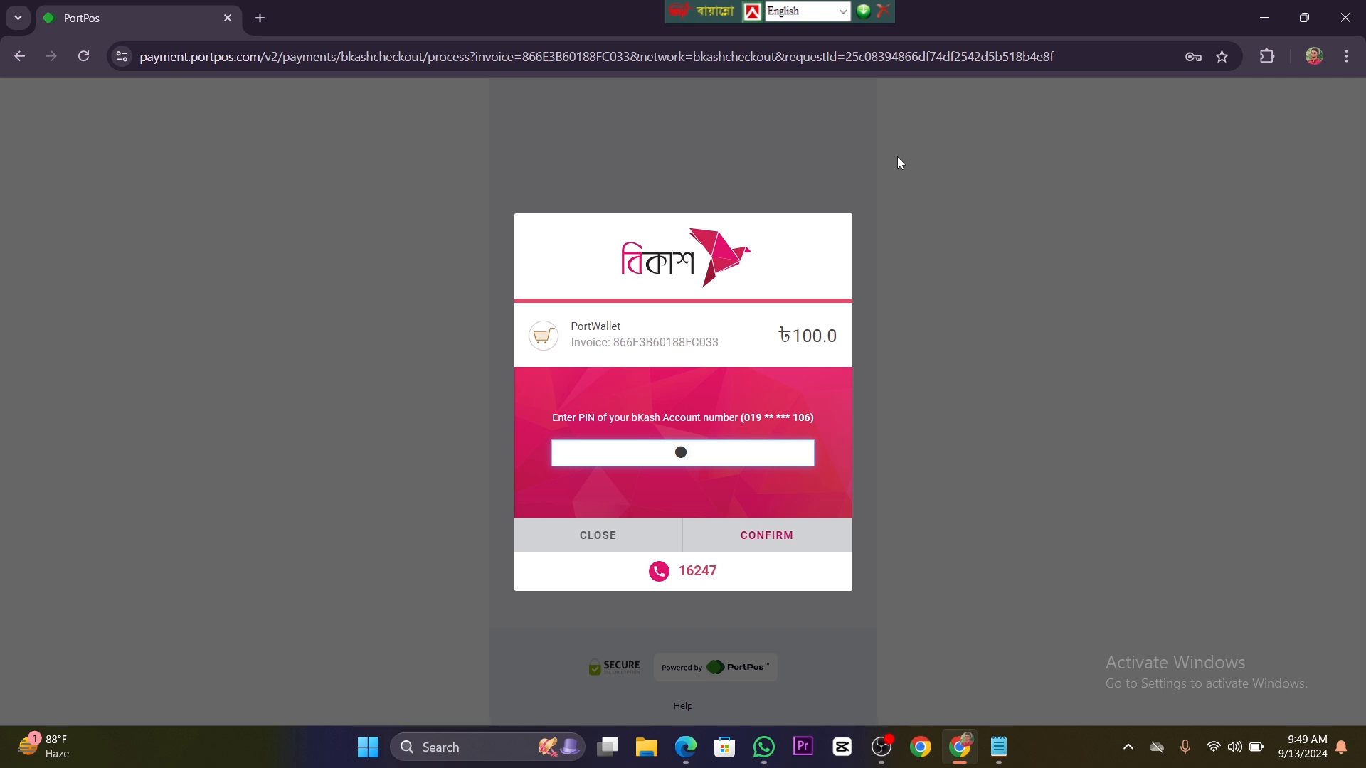
click(768, 542)
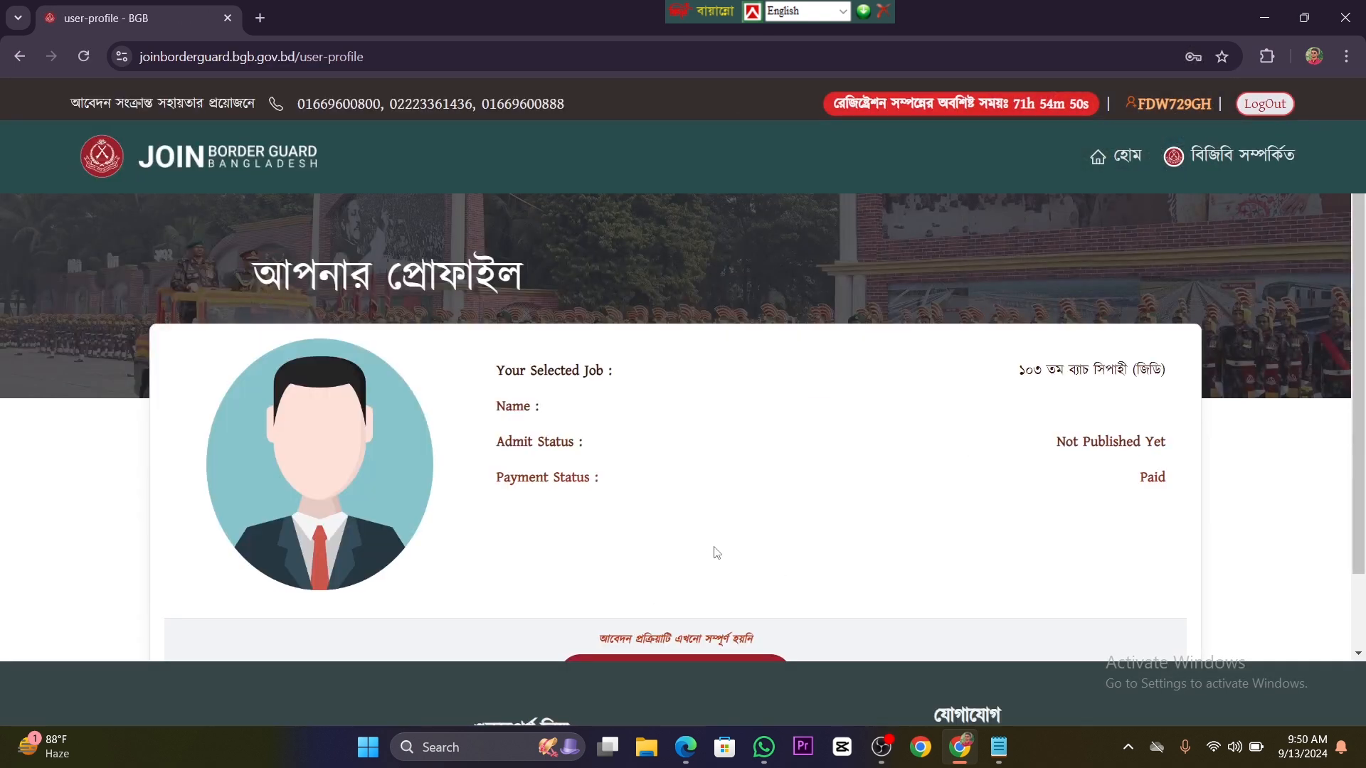
Step: Check the payment status on the profile and proceed to complete the application with আপনার আবেদন সম্পূর্ণ করুন
scroll(717, 553, down, 1)
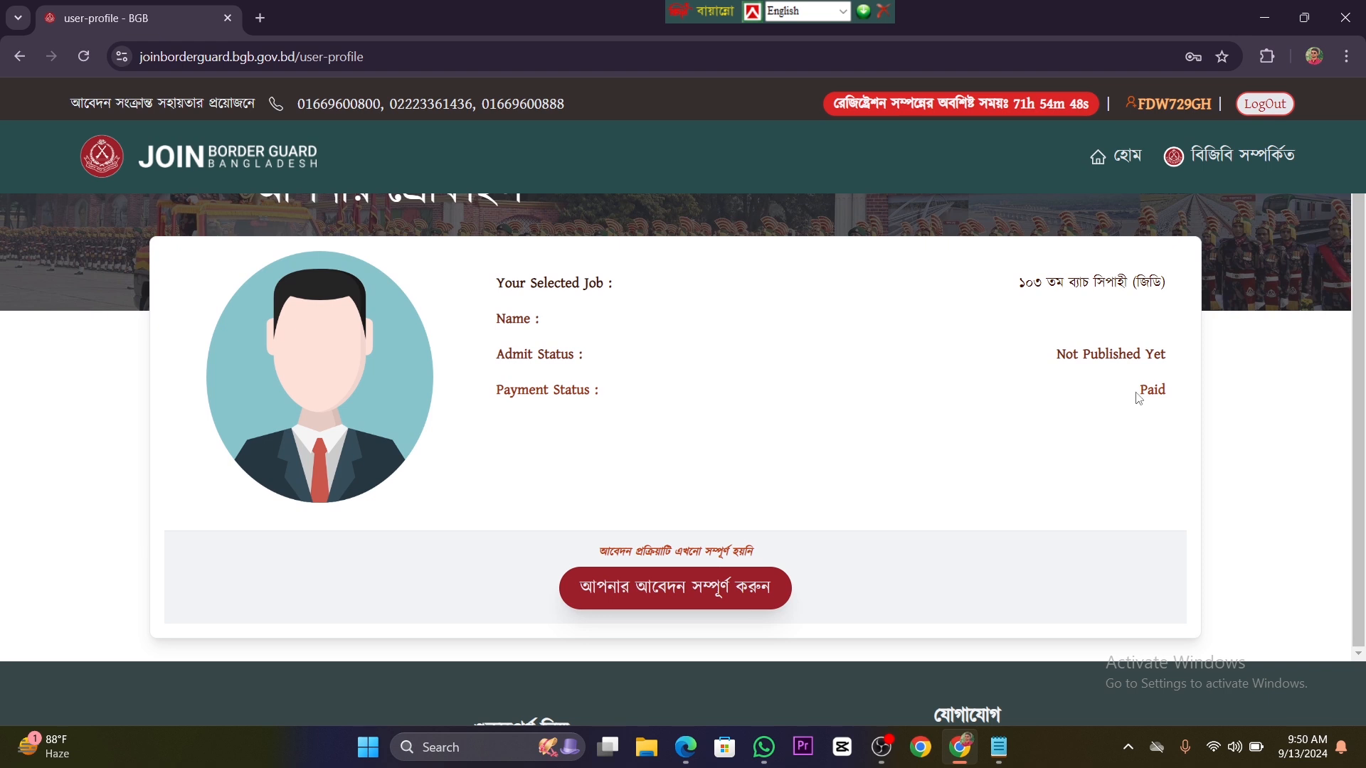
drag(1158, 390, 1167, 397)
scroll(729, 461, down, 1)
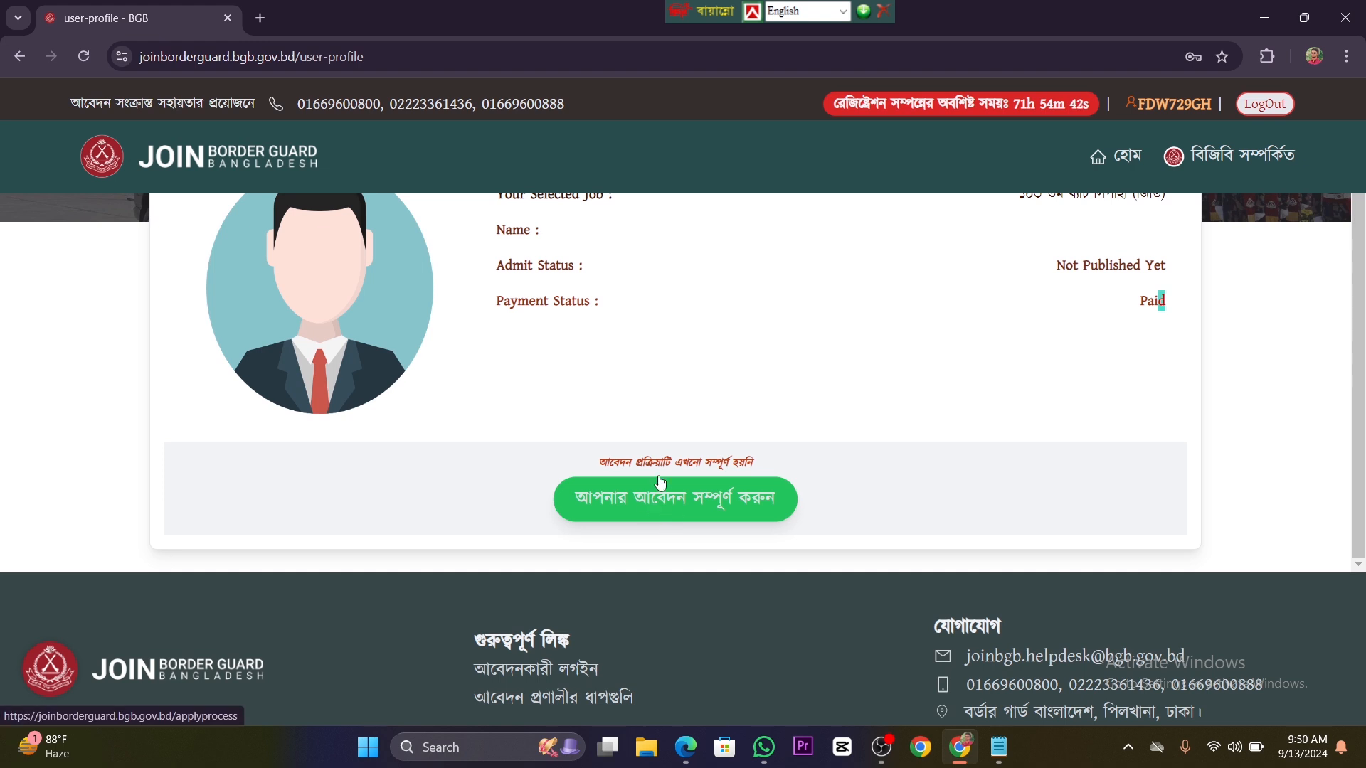
click(703, 510)
Step: Set the SSC education board to বরিশাল and the SSC exam year to ২০১৯
scroll(711, 486, down, 4)
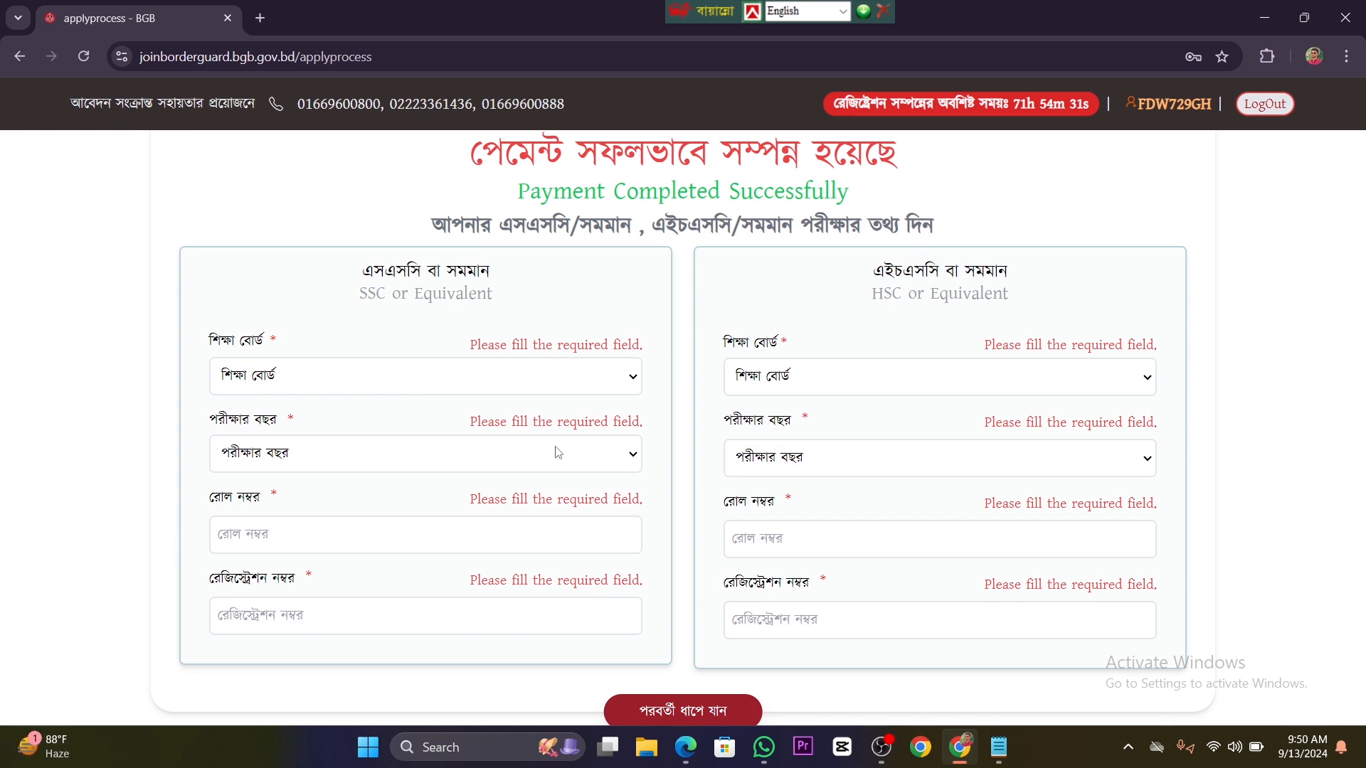
click(587, 378)
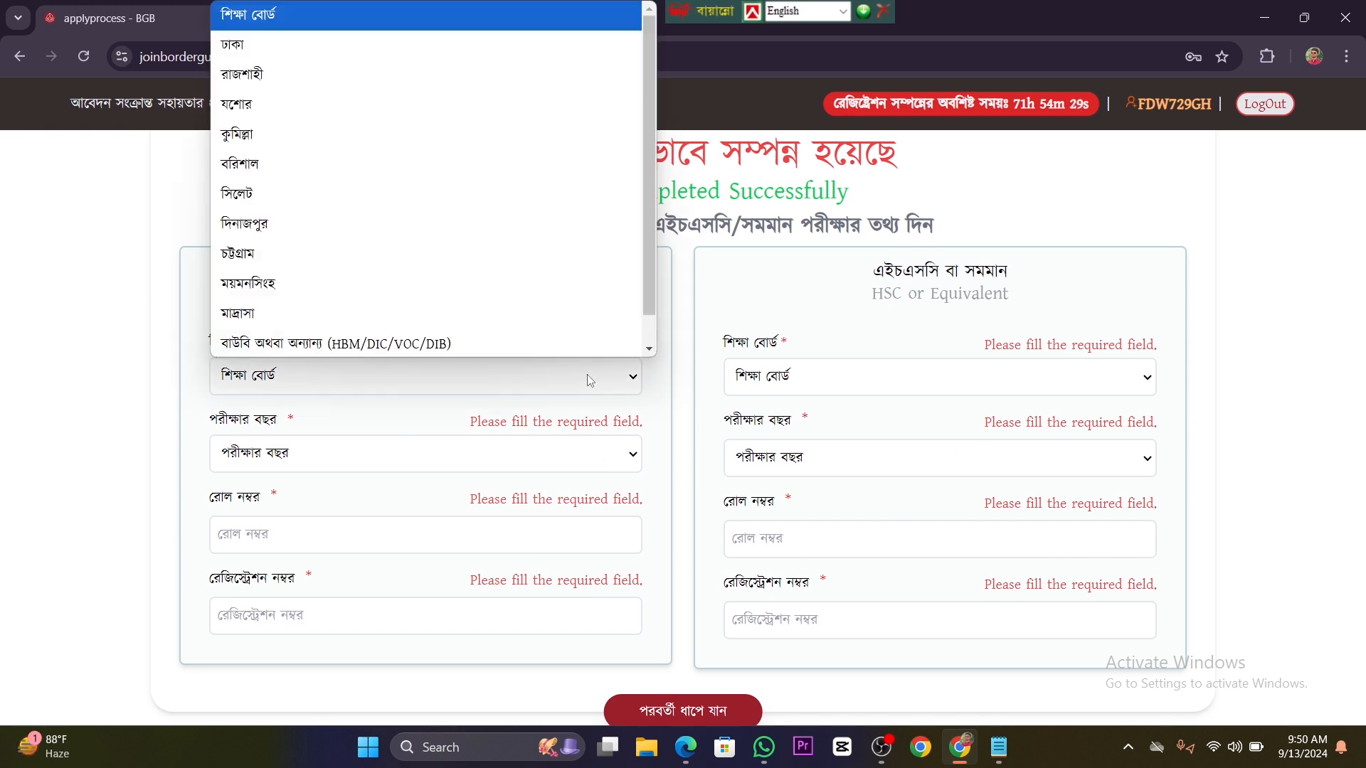
click(348, 164)
click(566, 453)
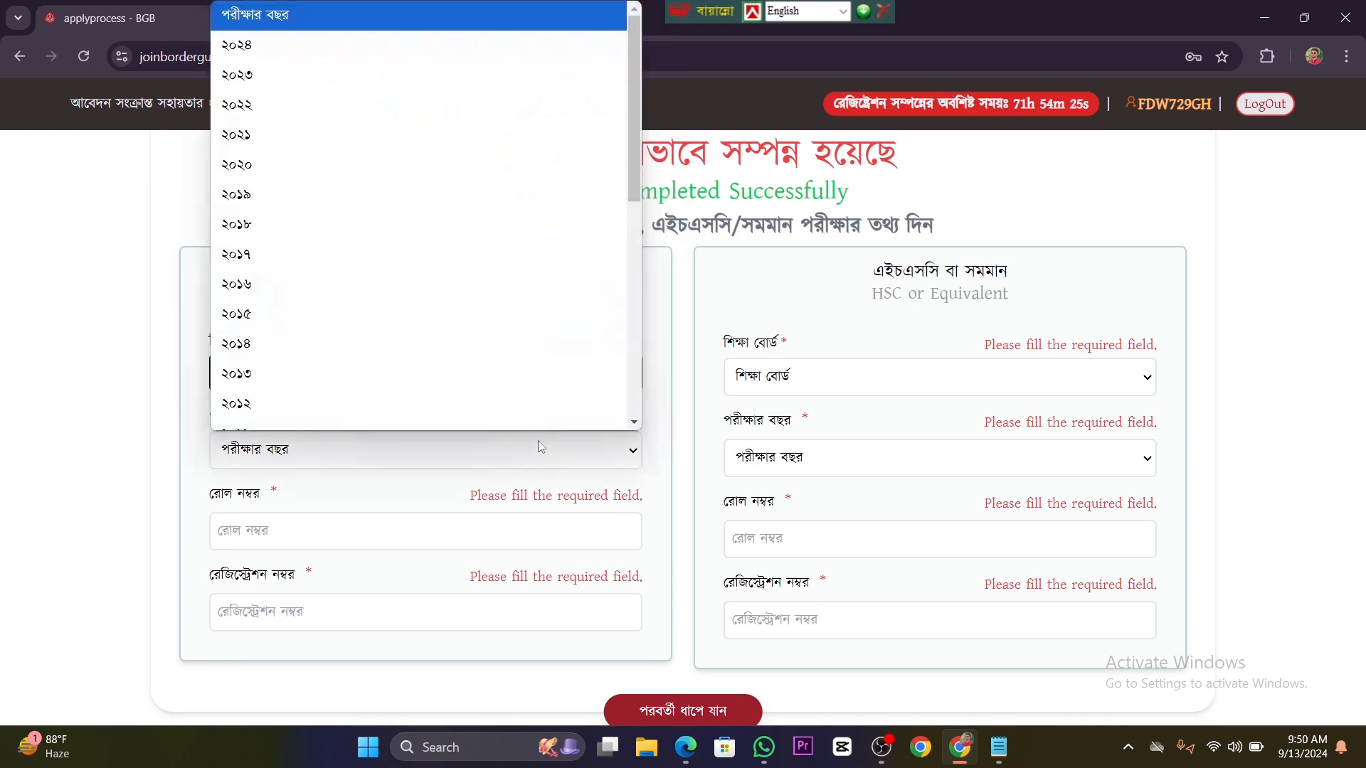
scroll(463, 366, down, 8)
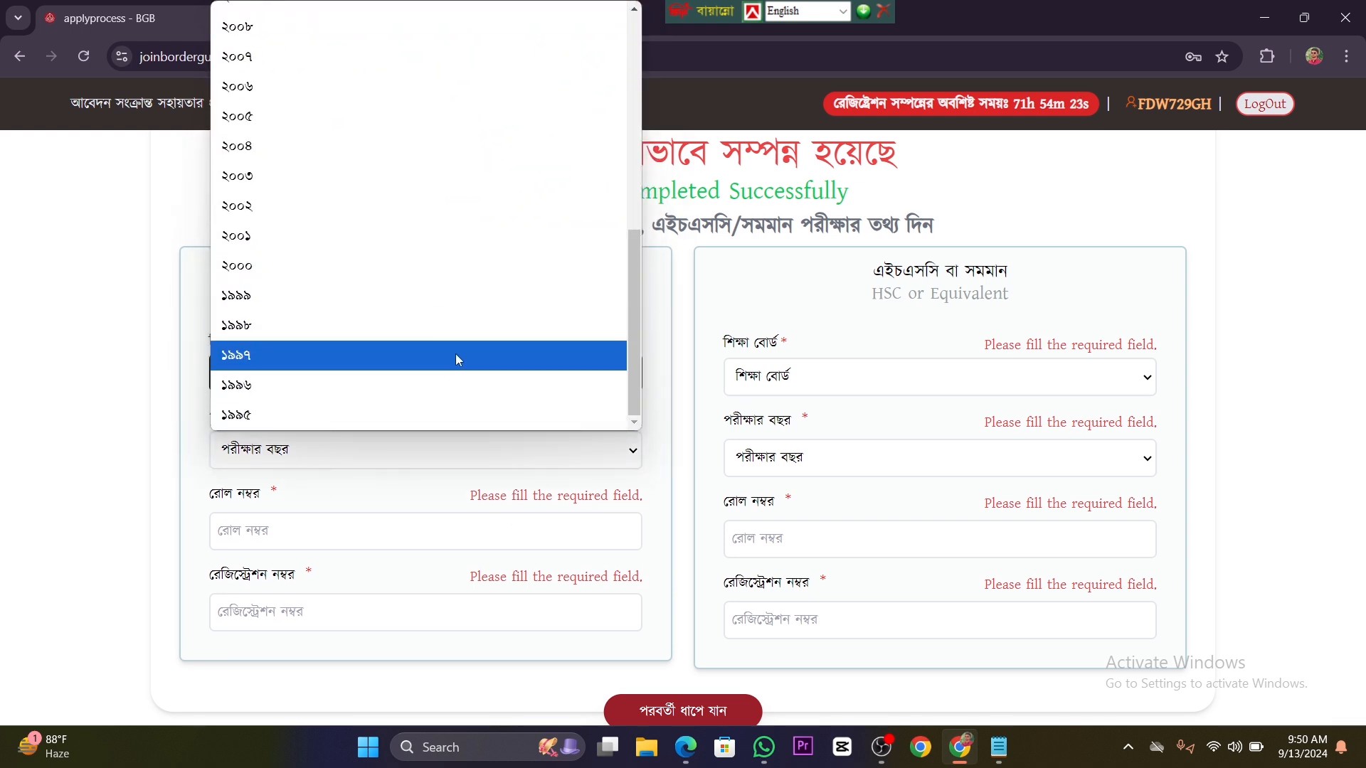
scroll(456, 353, up, 8)
scroll(459, 361, down, 8)
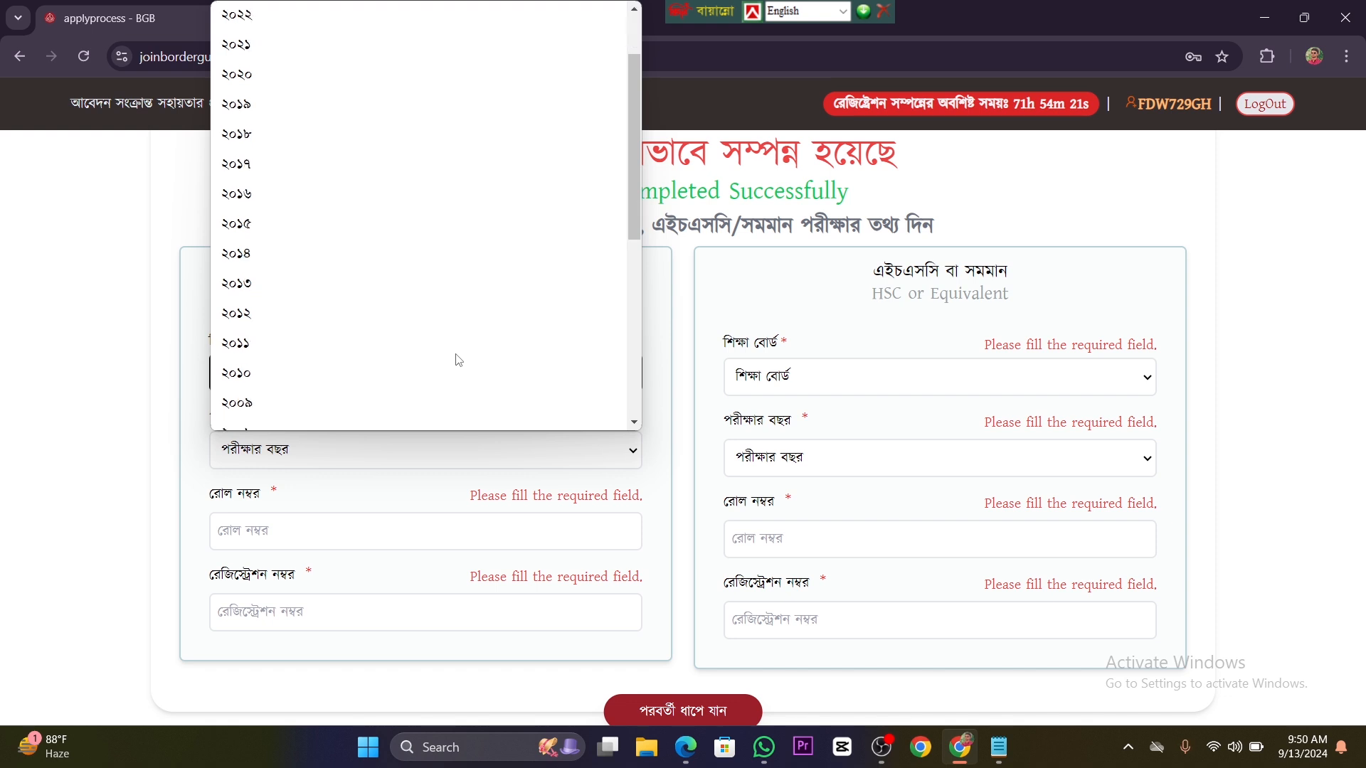
scroll(436, 415, up, 8)
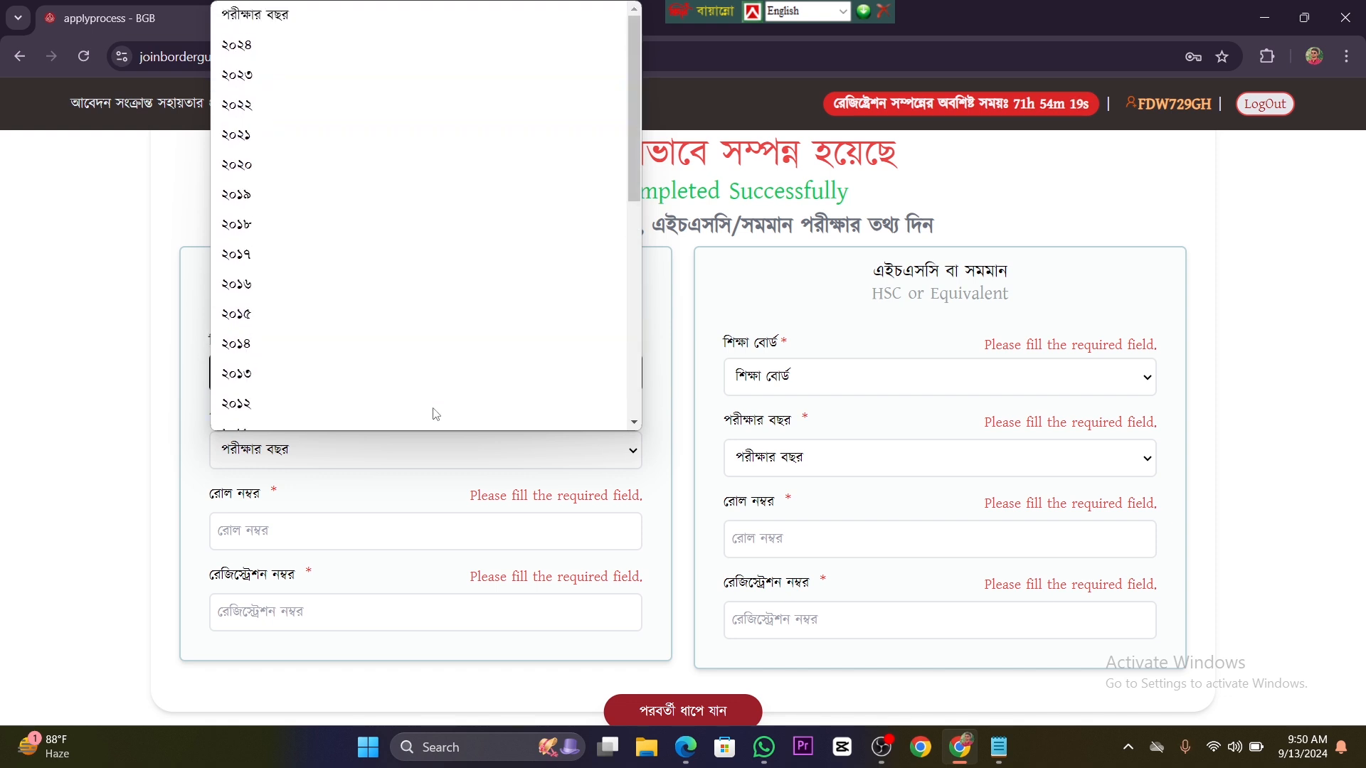
scroll(436, 414, down, 8)
scroll(436, 415, up, 2)
scroll(436, 414, down, 2)
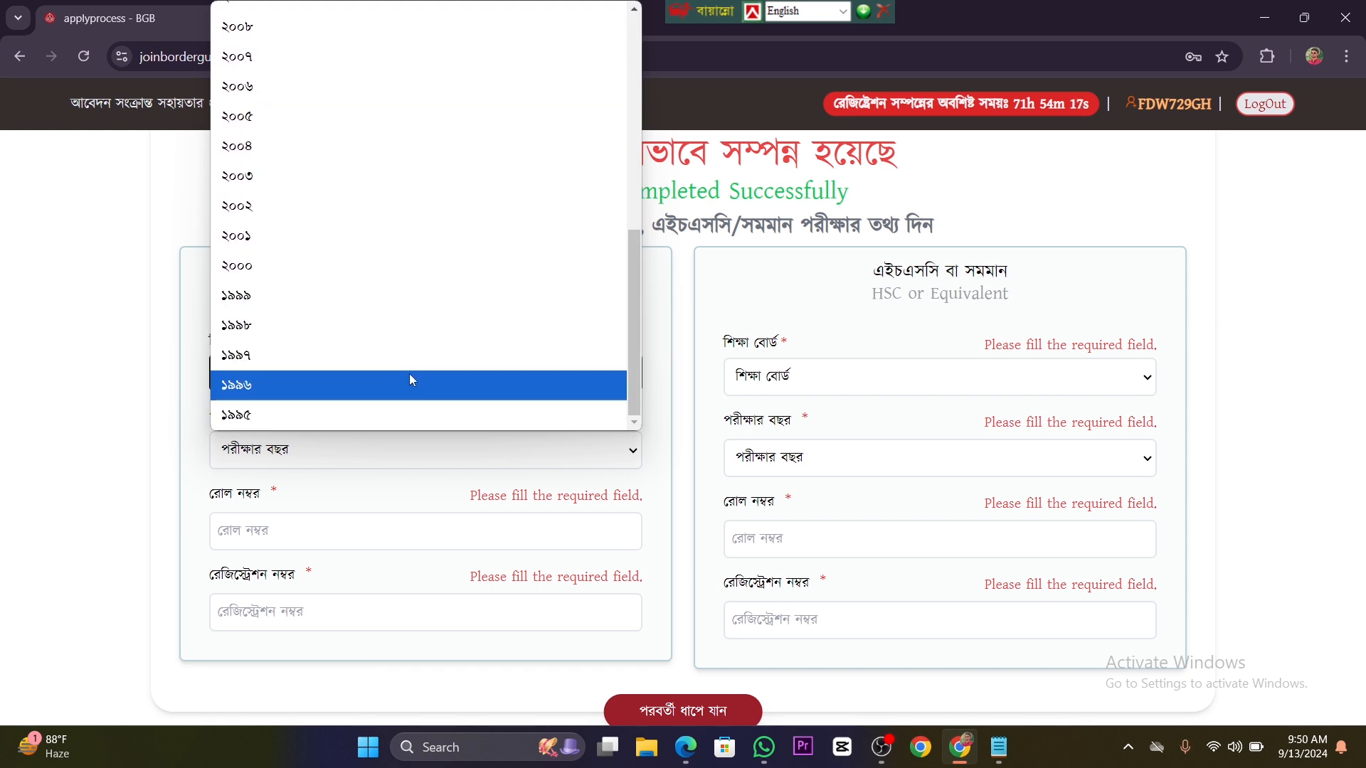
scroll(408, 373, up, 8)
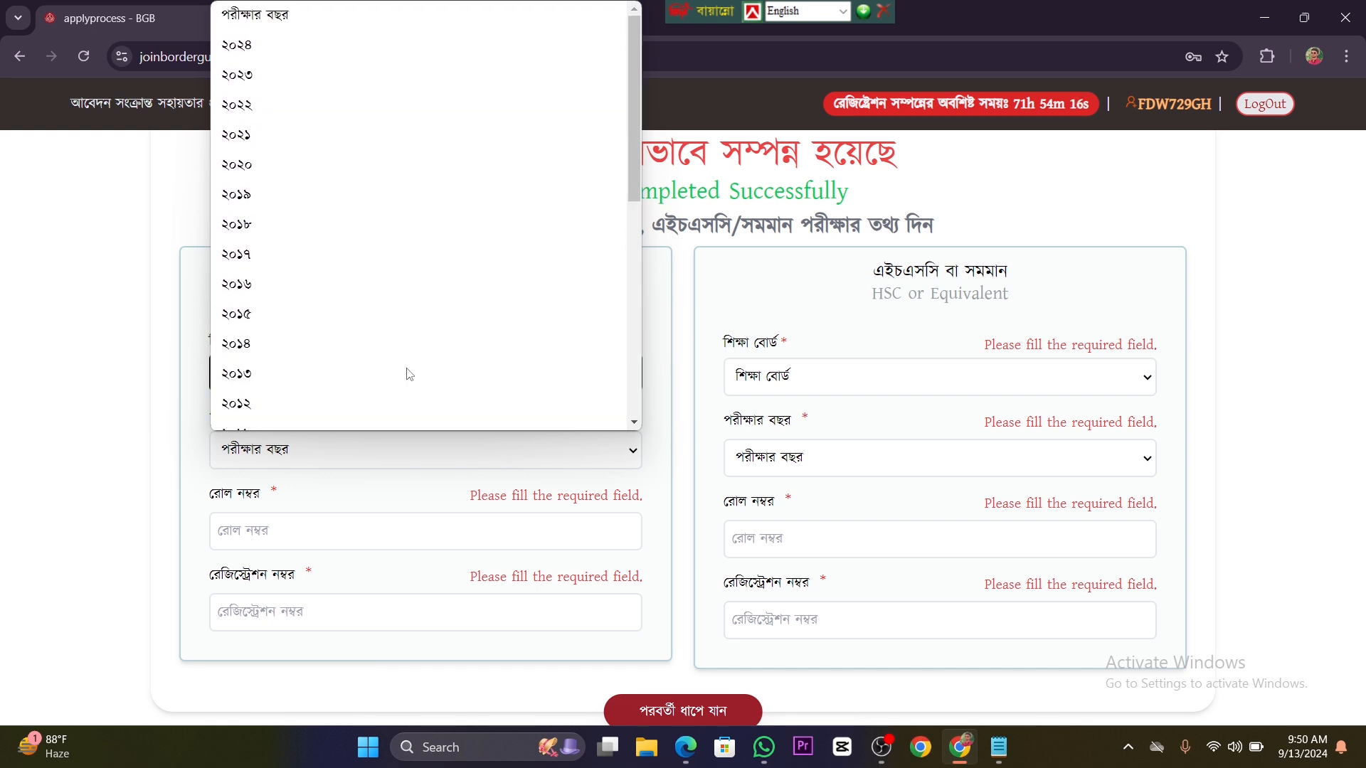
click(330, 193)
Step: Enter the applicant's roll number and registration number for the SSC exam
click(444, 530)
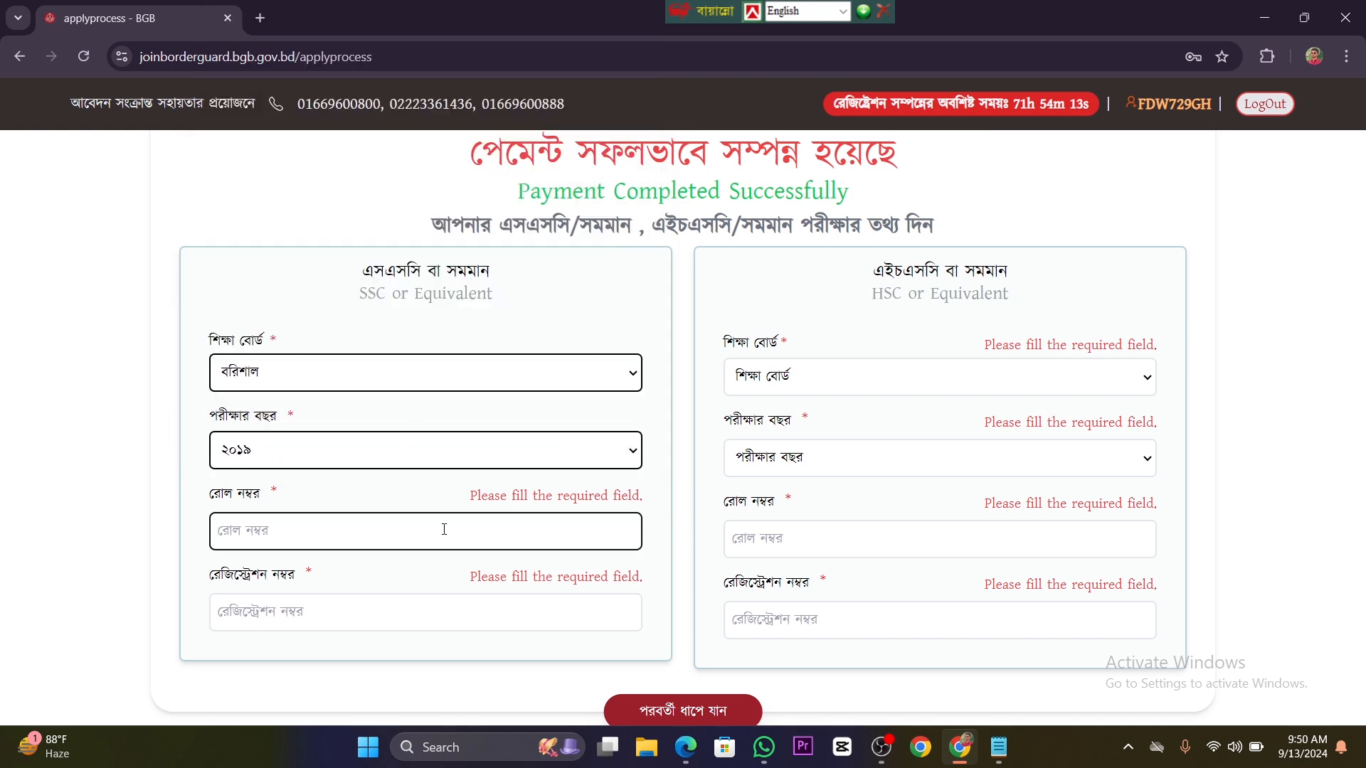
click(419, 609)
click(398, 531)
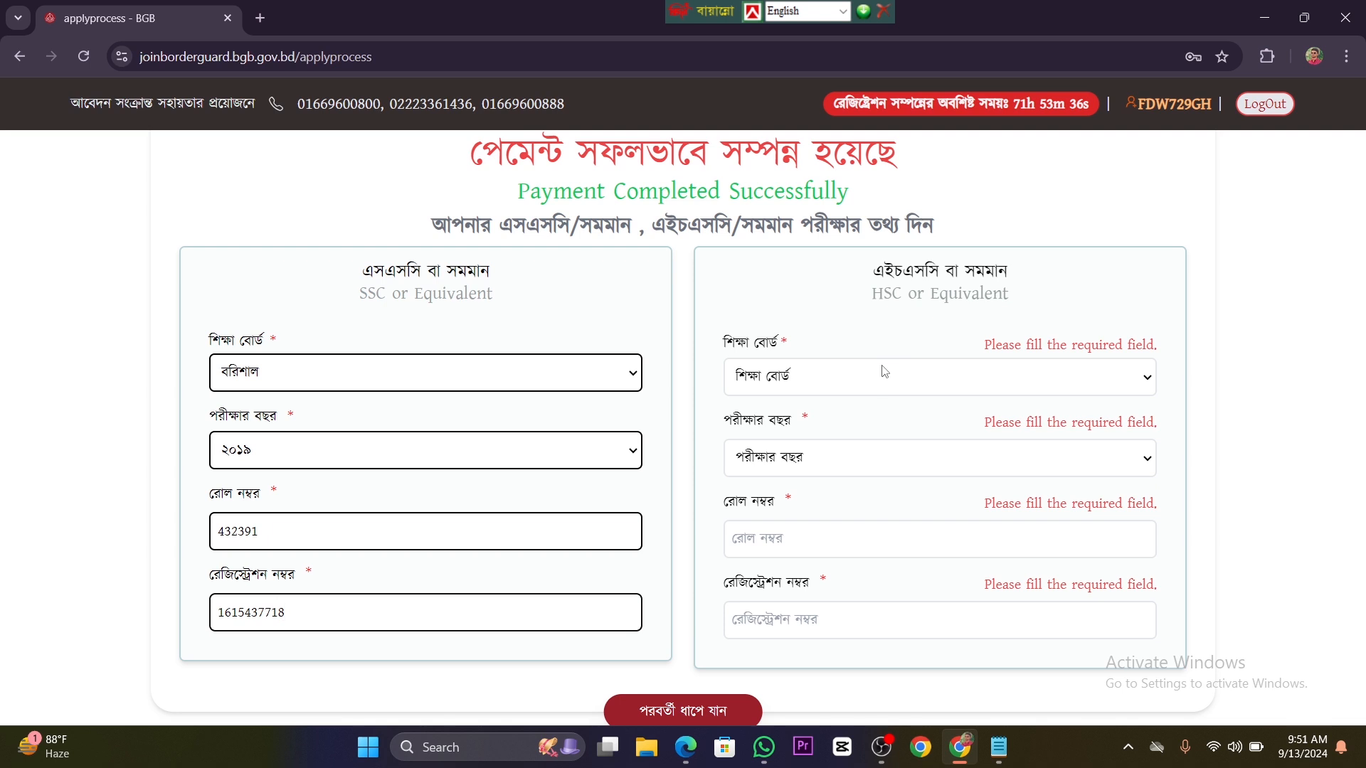
Step: Set the HSC education board to ঢাকা and the HSC exam year to ২০২১
click(904, 382)
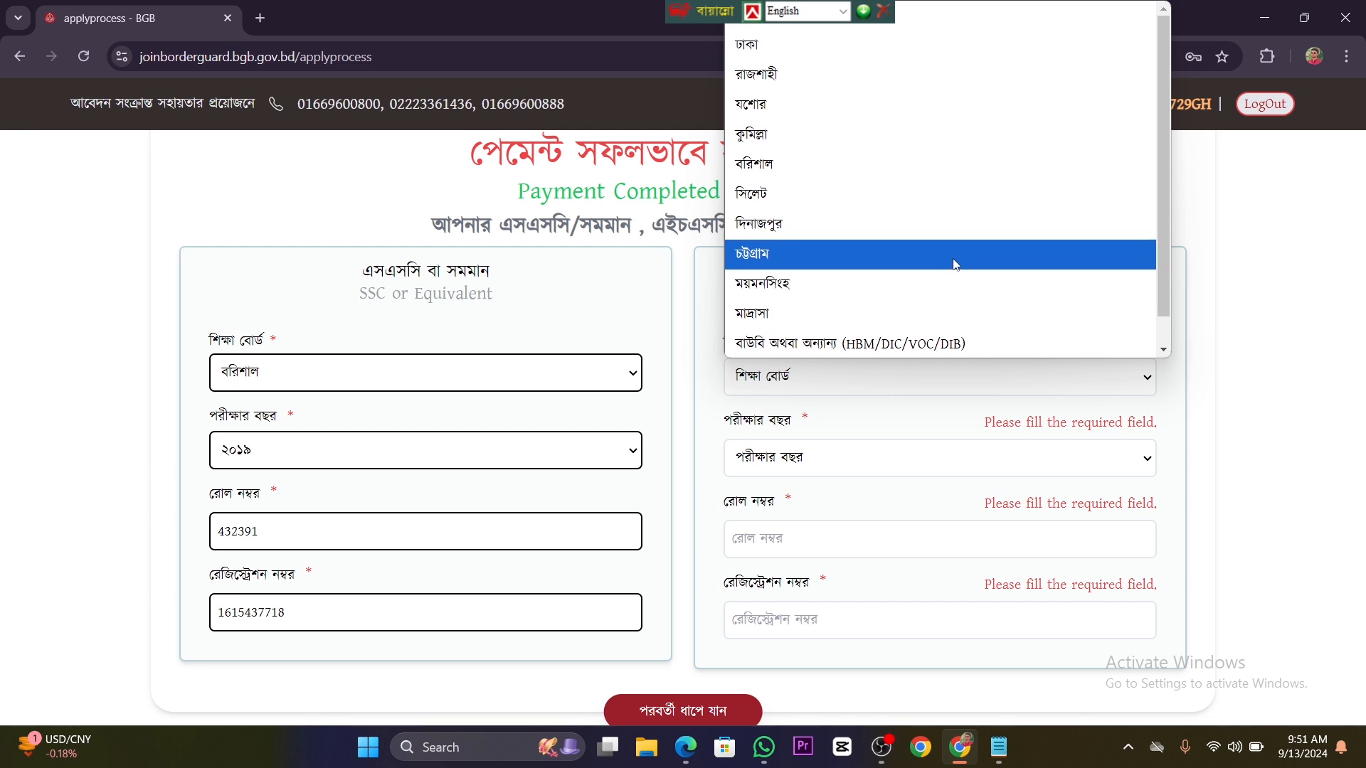
click(895, 47)
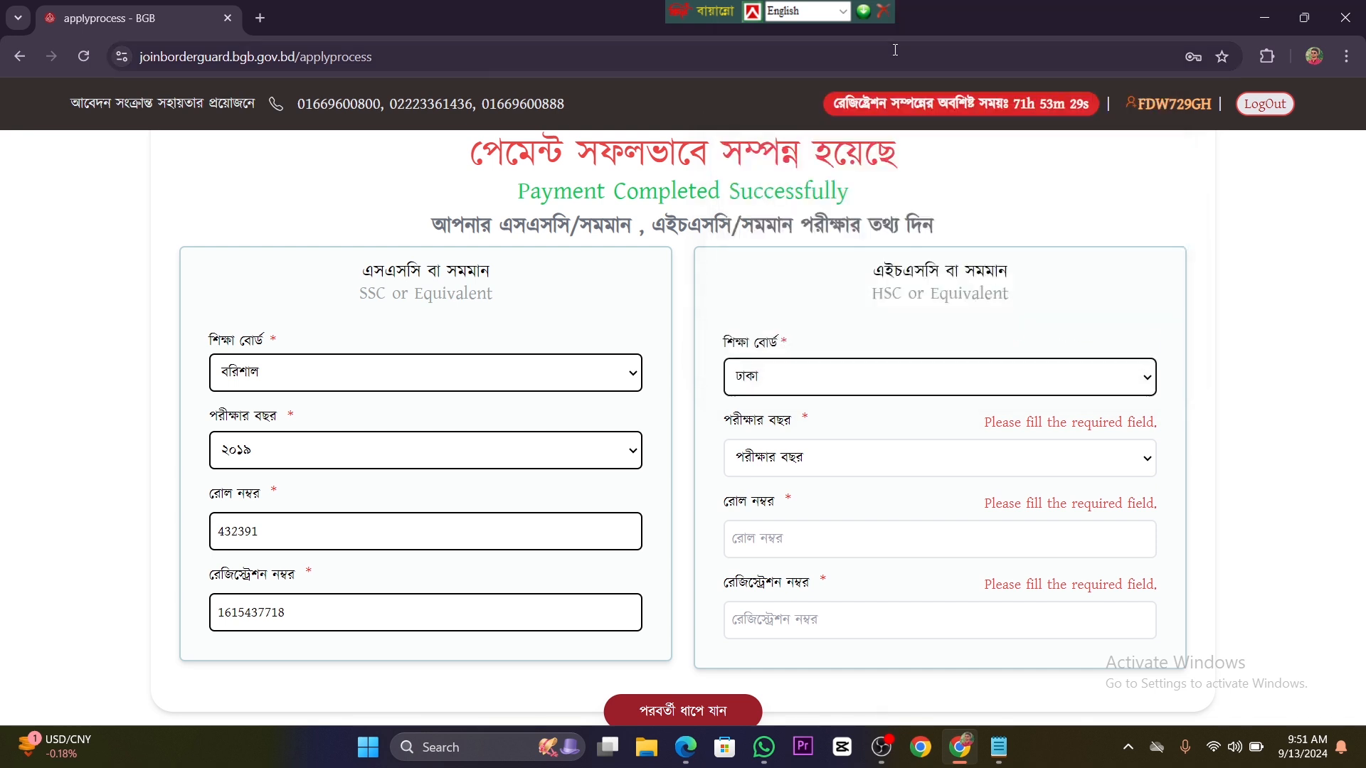
click(878, 460)
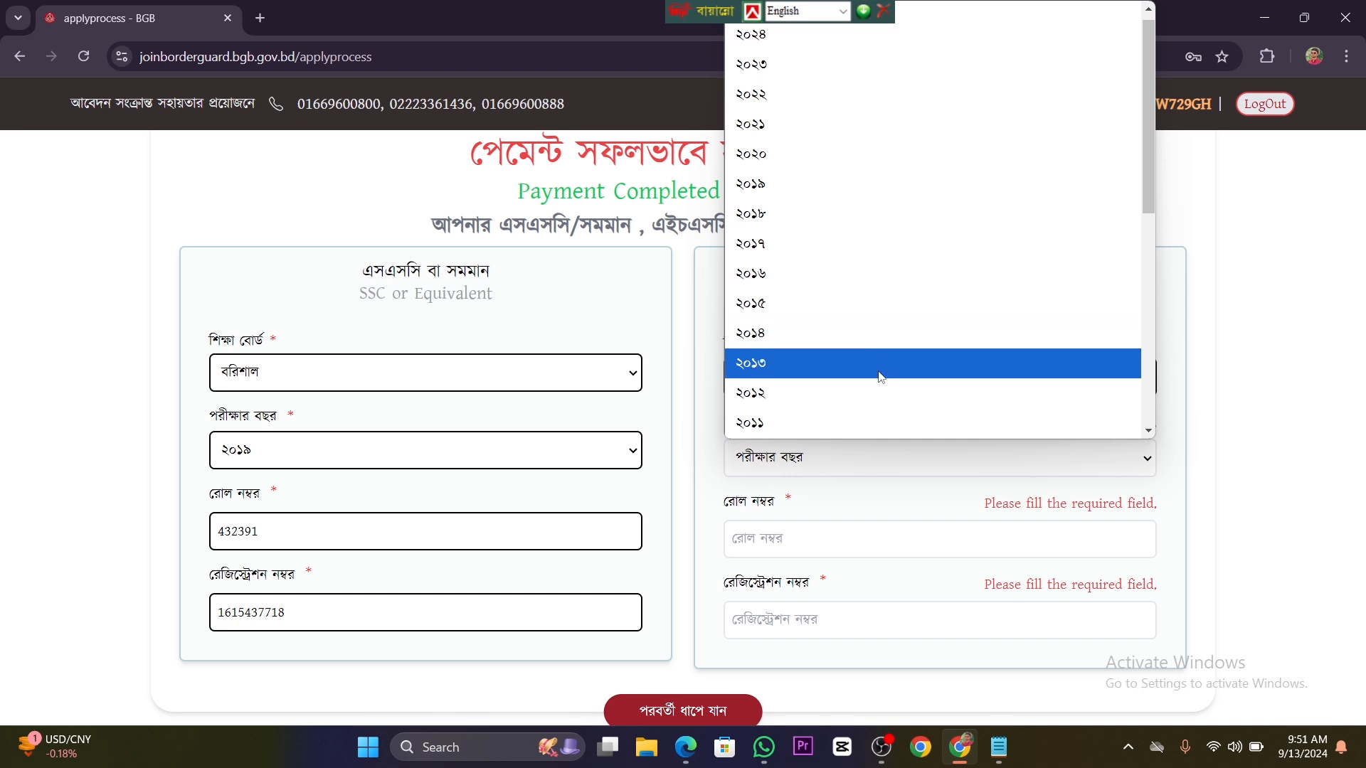
click(846, 128)
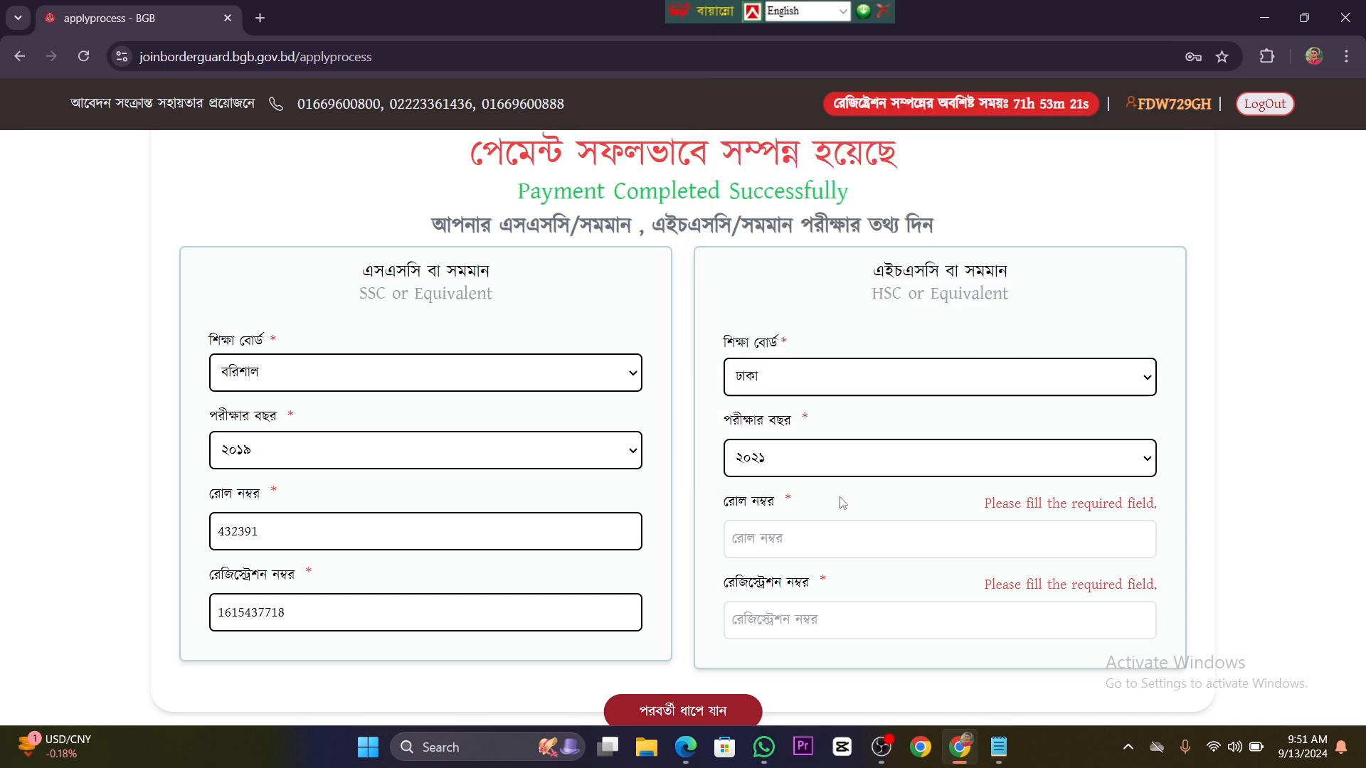
click(834, 554)
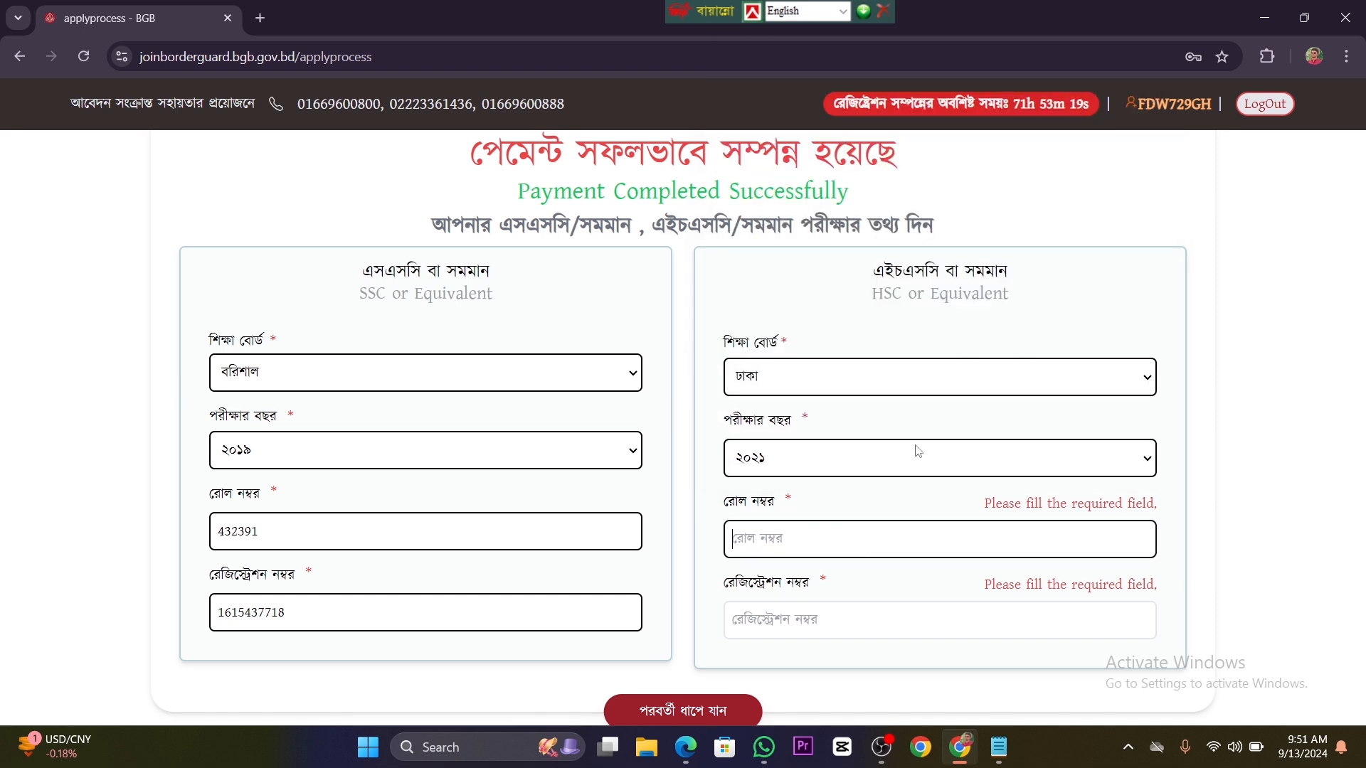
Step: Change the HSC education board to কারিগরি বোর্ড and enter the applicant's HSC roll number and registration number
click(1007, 385)
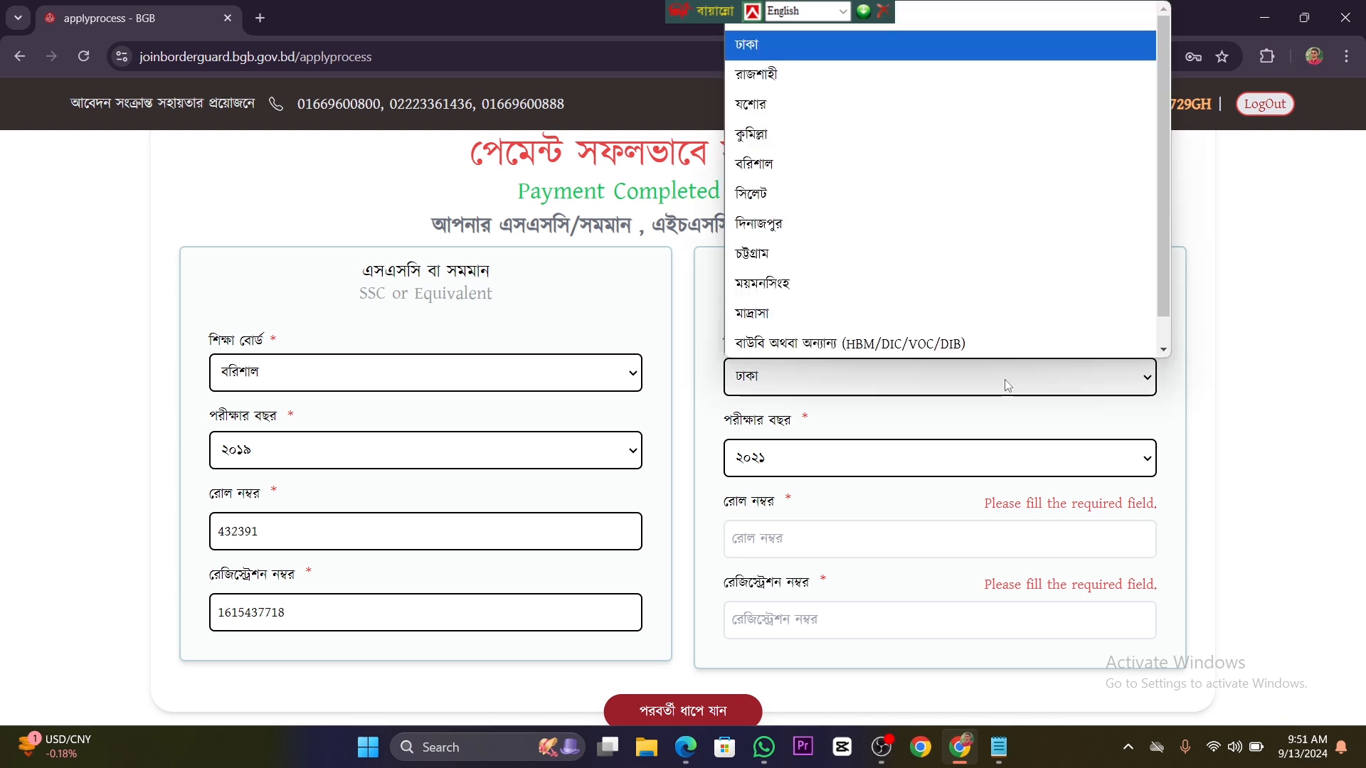
scroll(954, 223, down, 1)
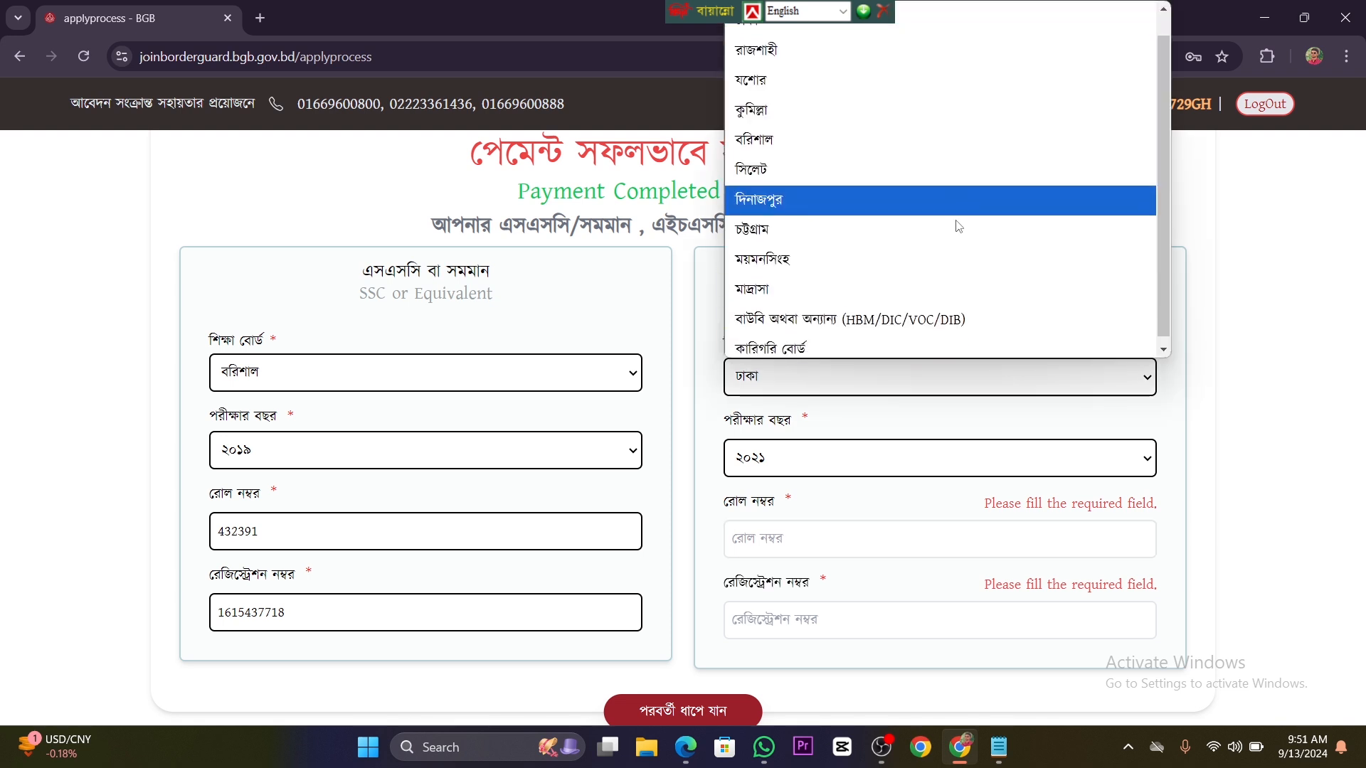
click(905, 343)
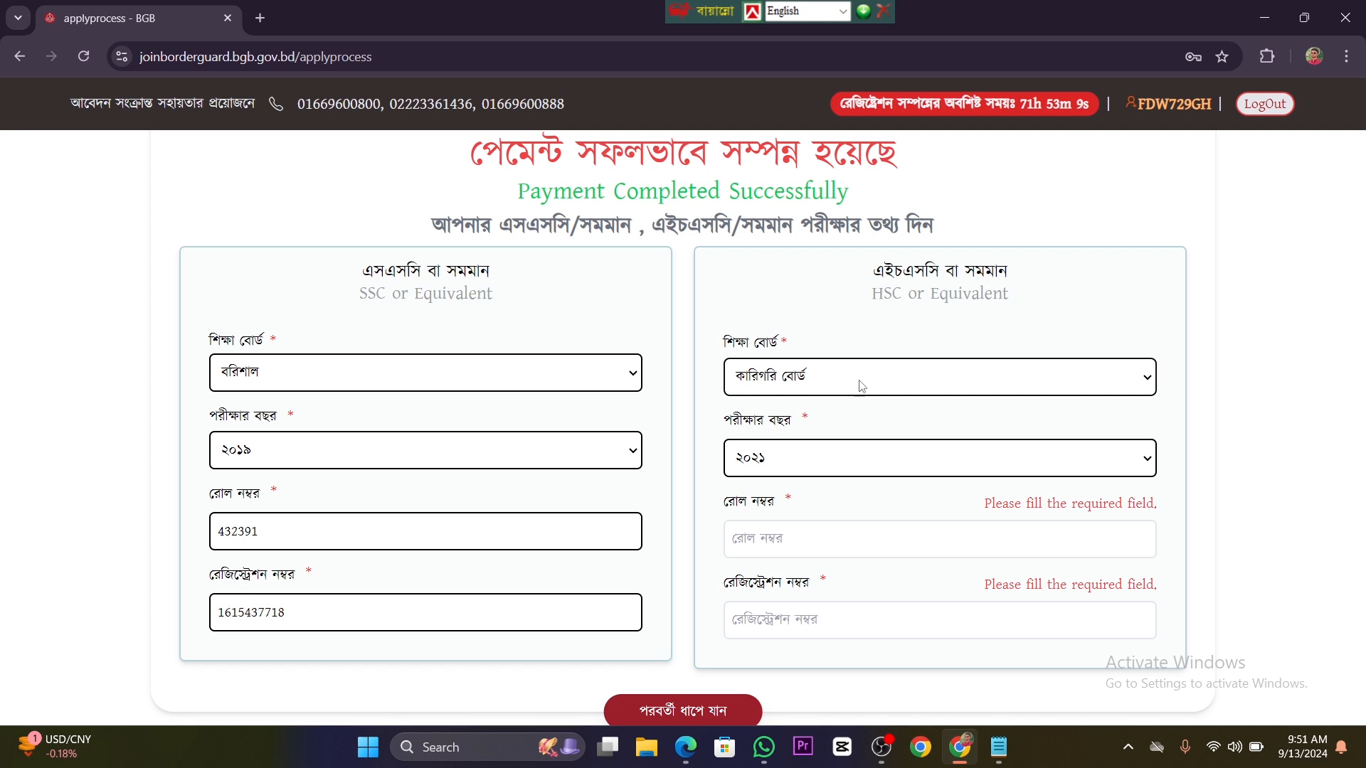
click(796, 542)
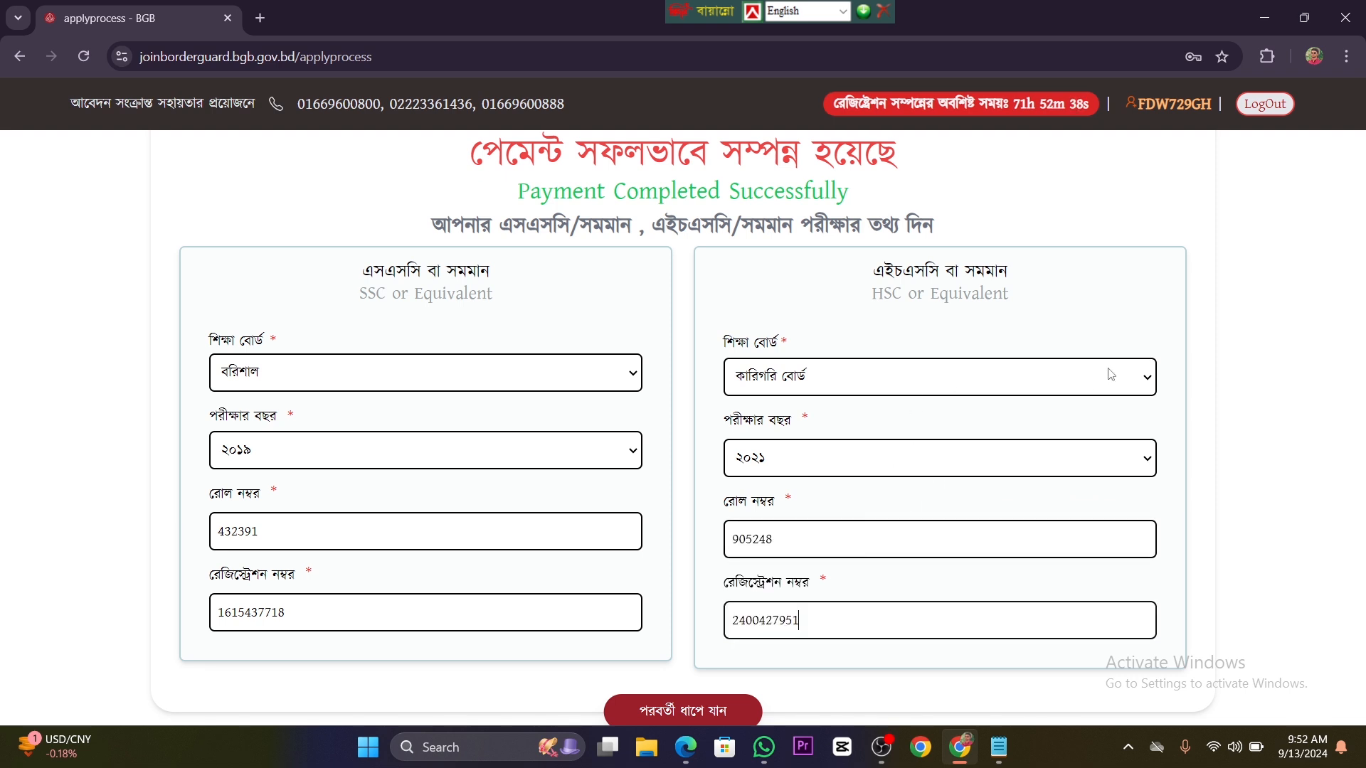
Step: Review the available HSC education boards, keeping কারিগরি বোর্ড selected, and look over the completed exam details
click(1147, 384)
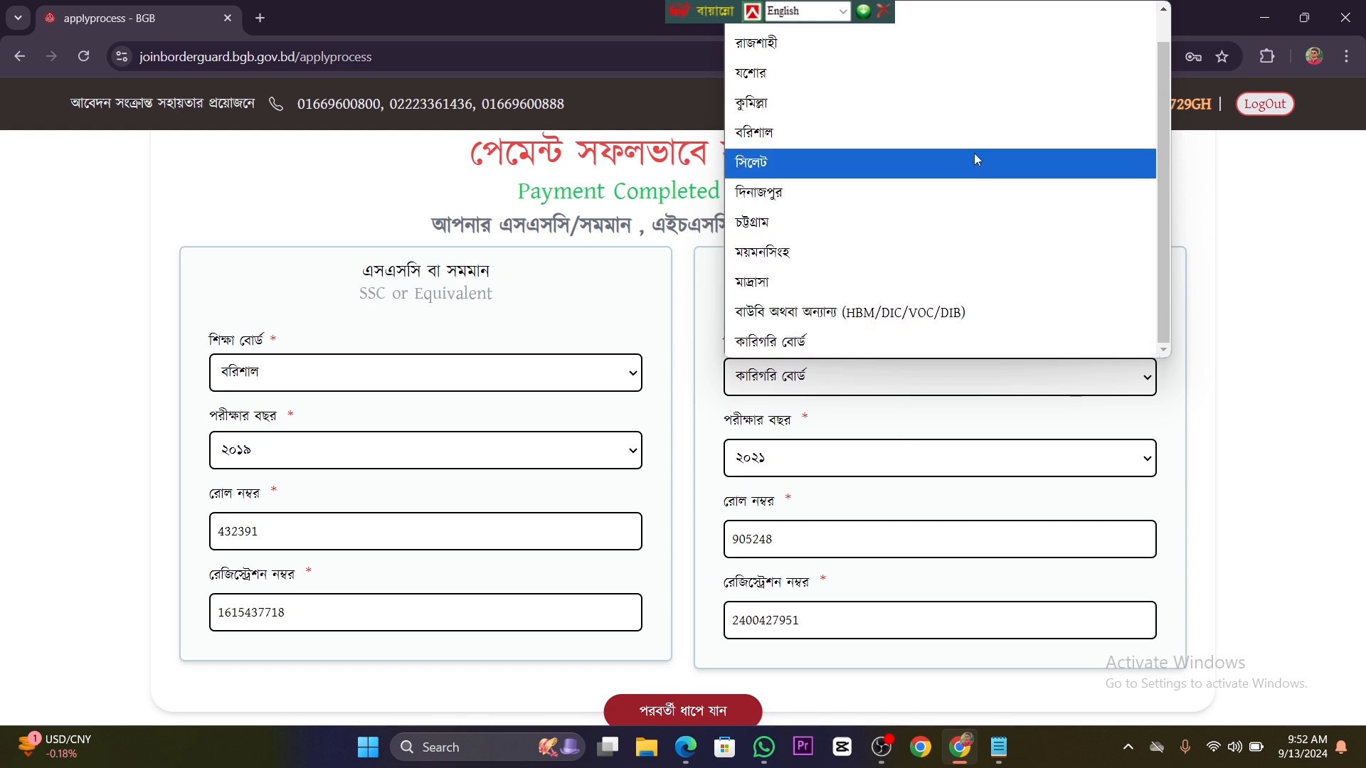
scroll(975, 153, up, 1)
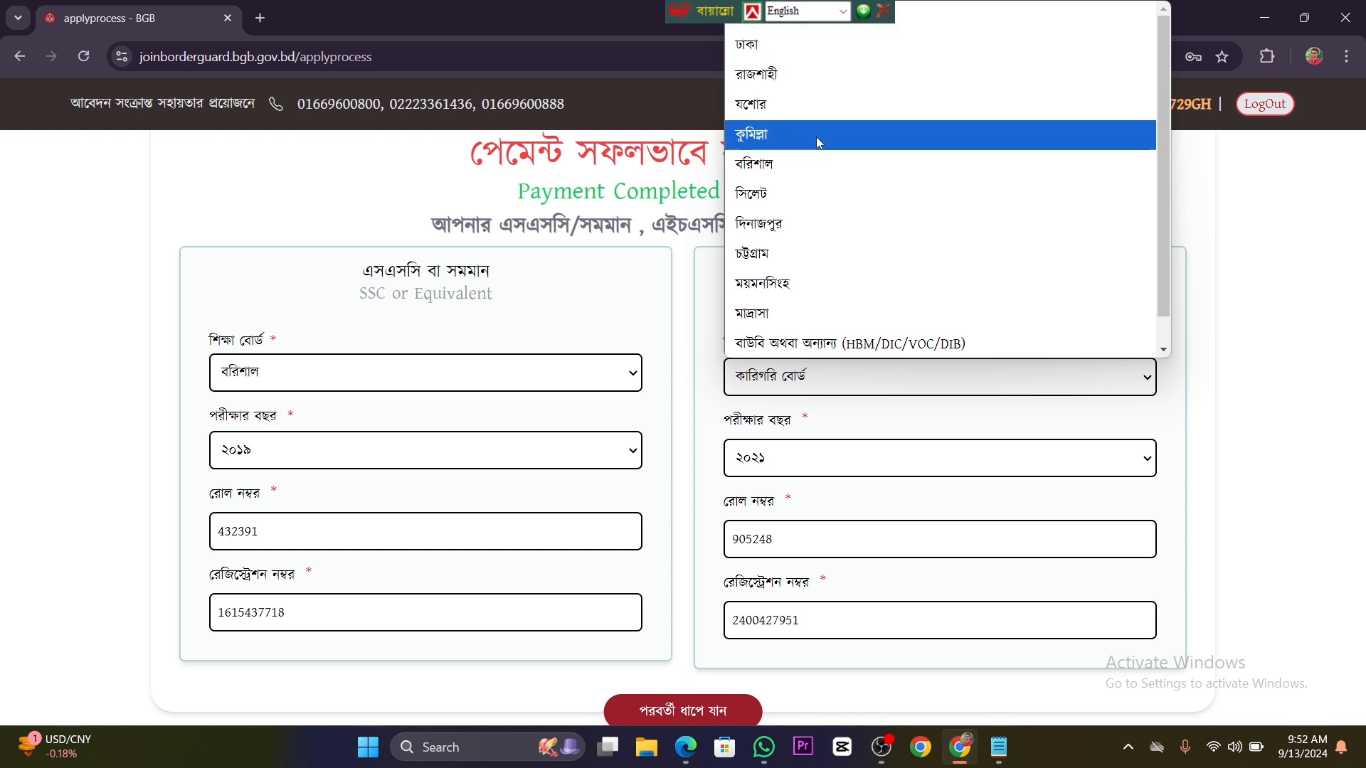
scroll(896, 227, down, 1)
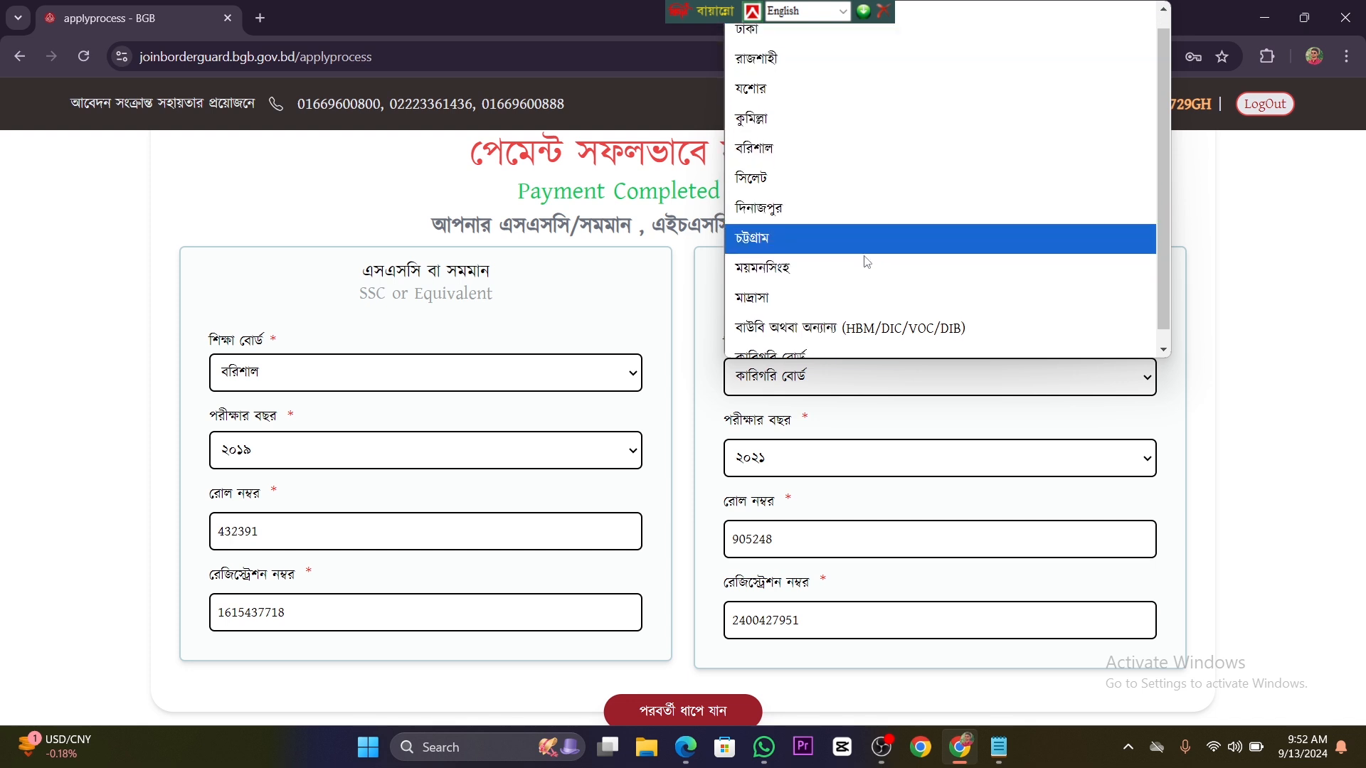
click(894, 366)
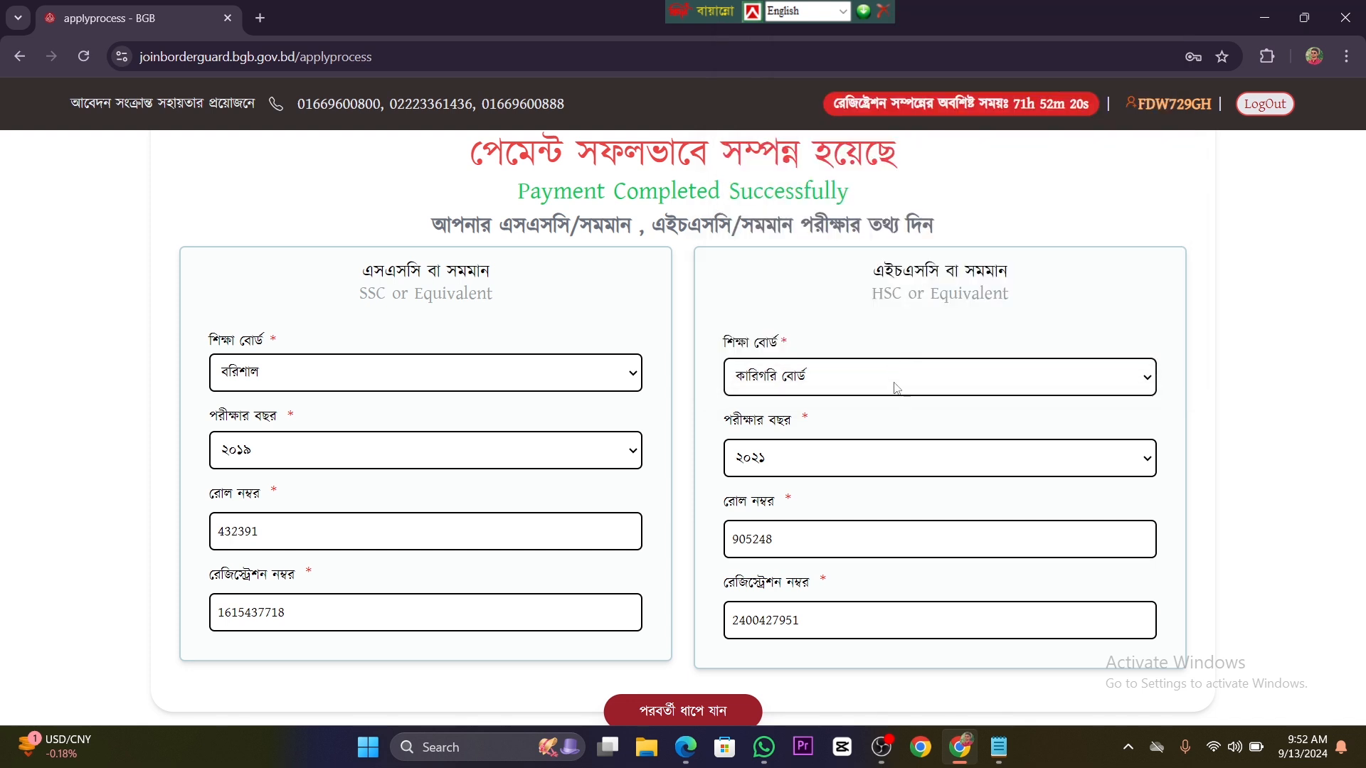
scroll(893, 395, down, 3)
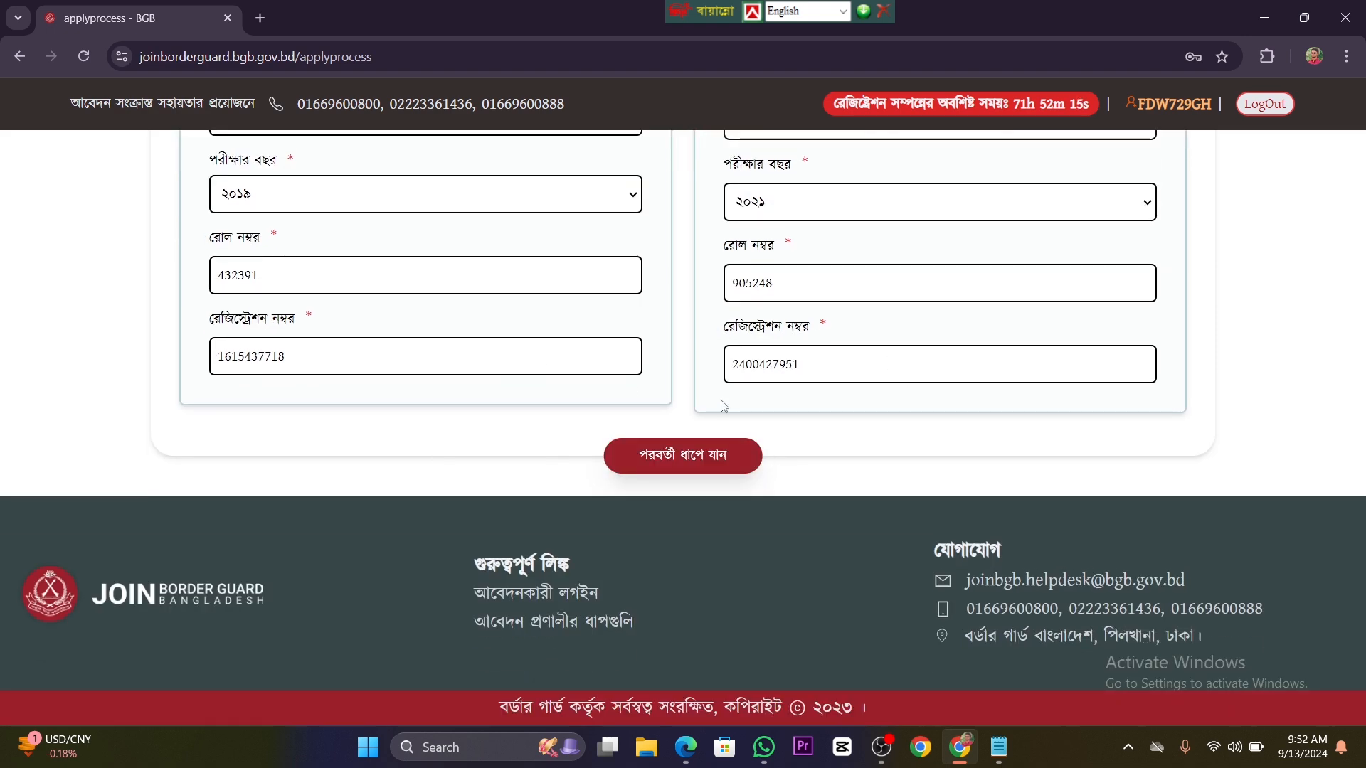
Step: Submit the completed SSC and HSC exam details for verification and proceed to the personal information stage
scroll(724, 406, up, 2)
scroll(723, 406, down, 2)
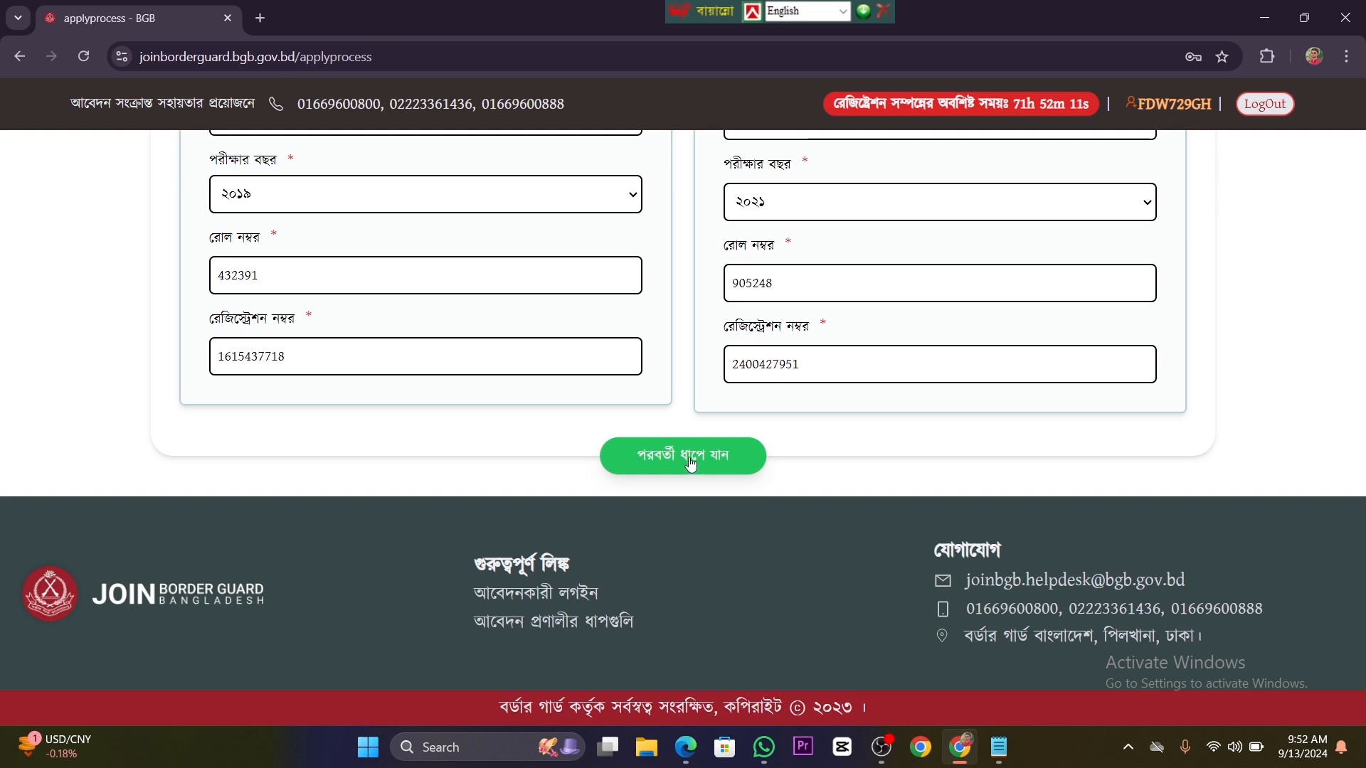
click(690, 464)
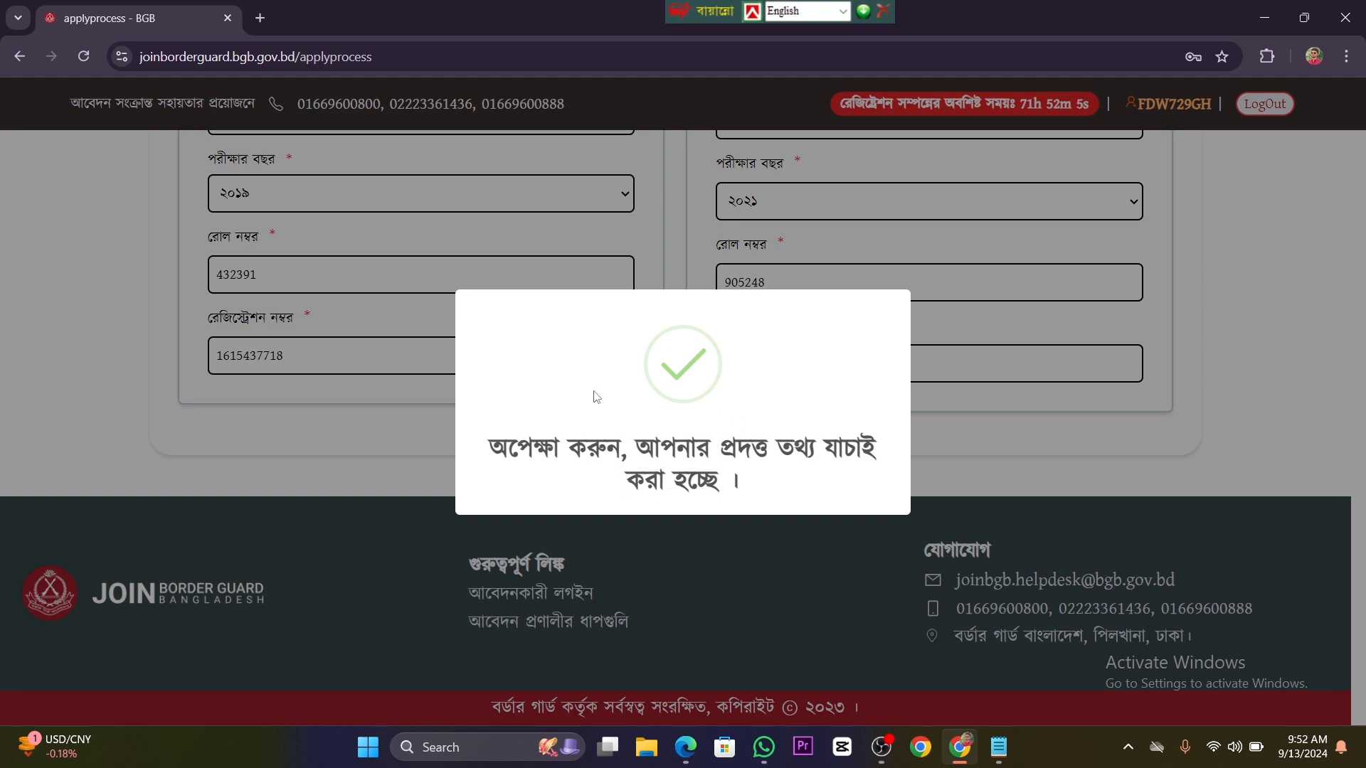
scroll(709, 406, up, 5)
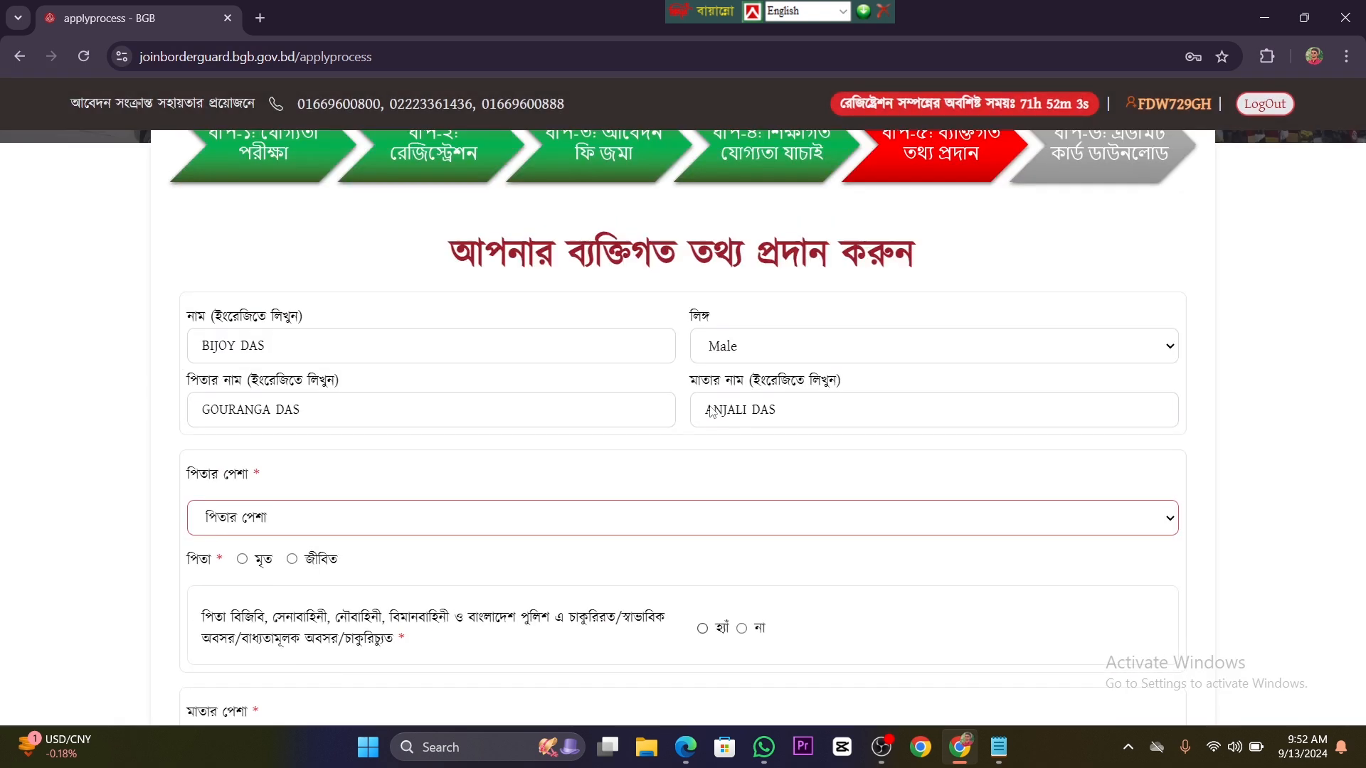
scroll(711, 411, up, 1)
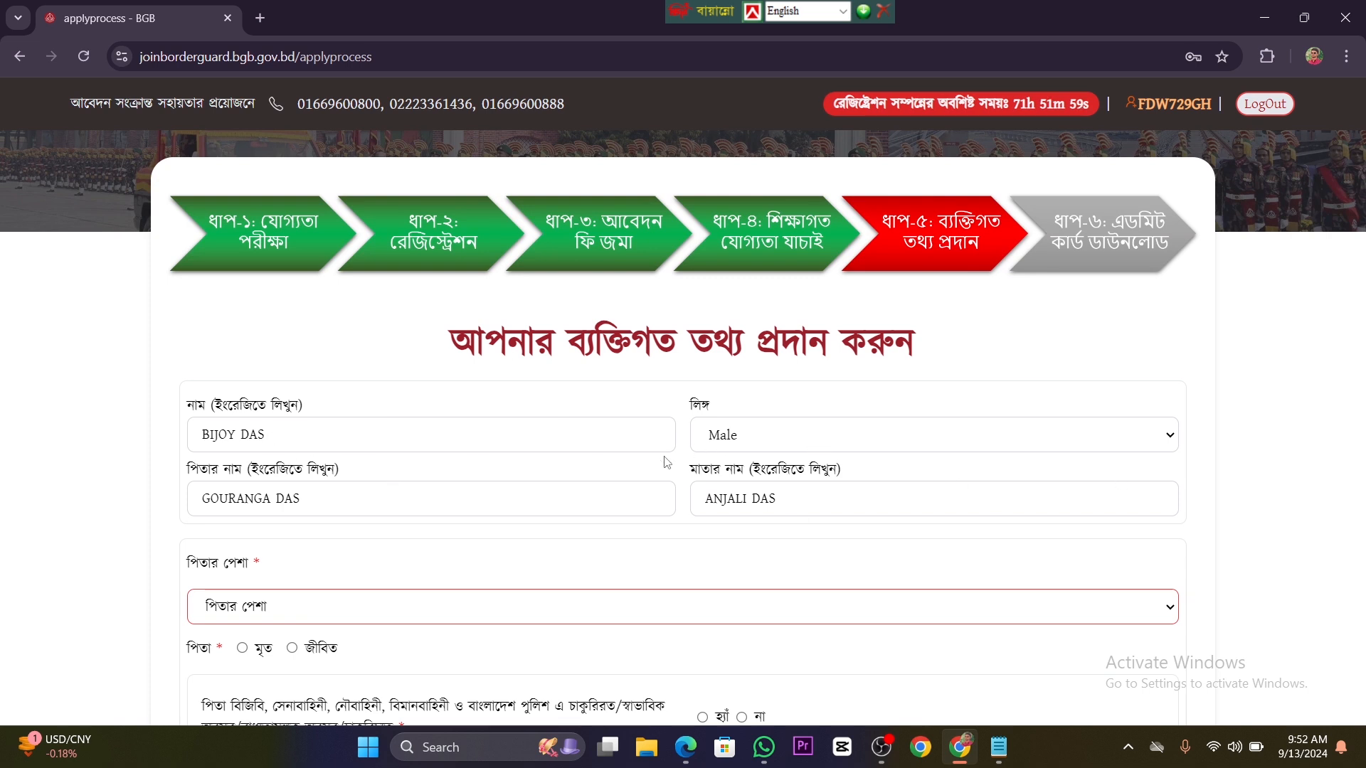
Step: Set the father's occupation to অন্যান্য and enter কৃষক as the other occupation
scroll(609, 498, down, 1)
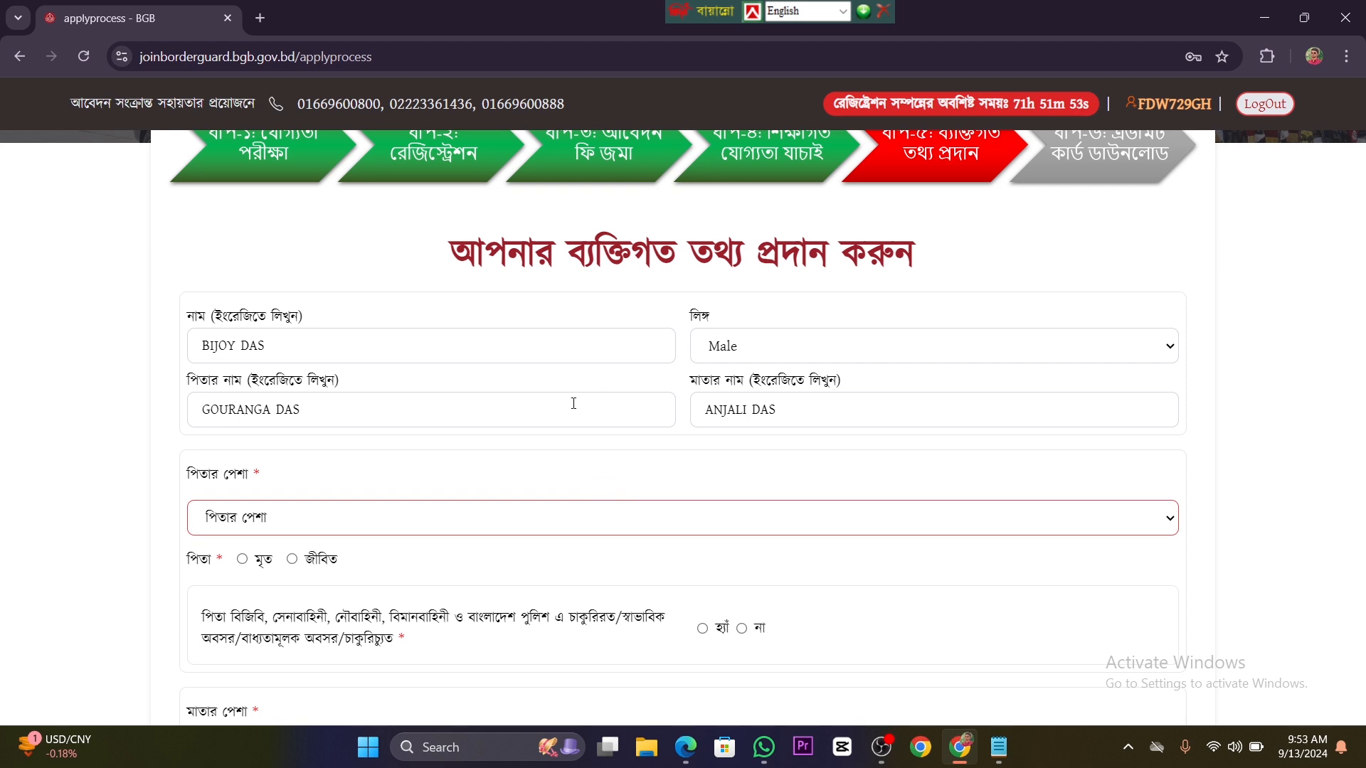
scroll(497, 419, down, 1)
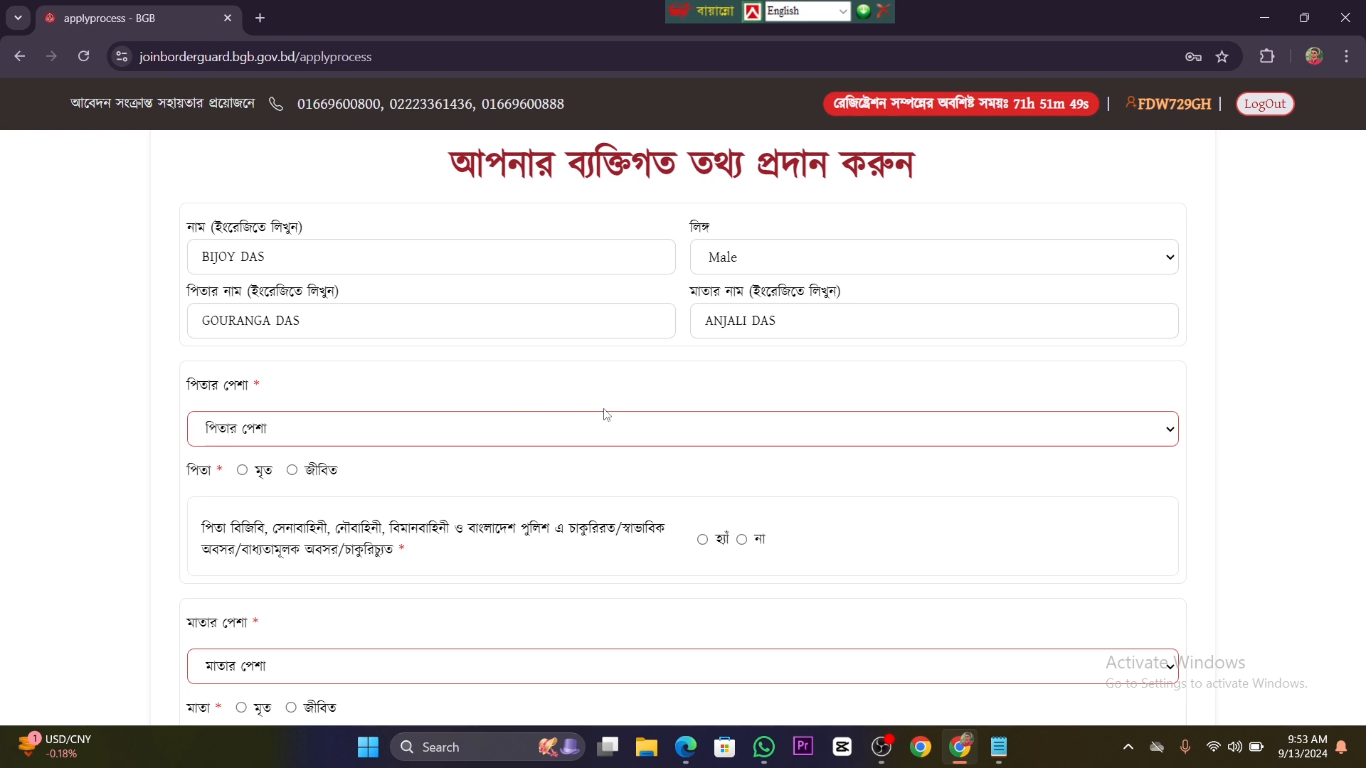
click(630, 435)
scroll(473, 285, down, 3)
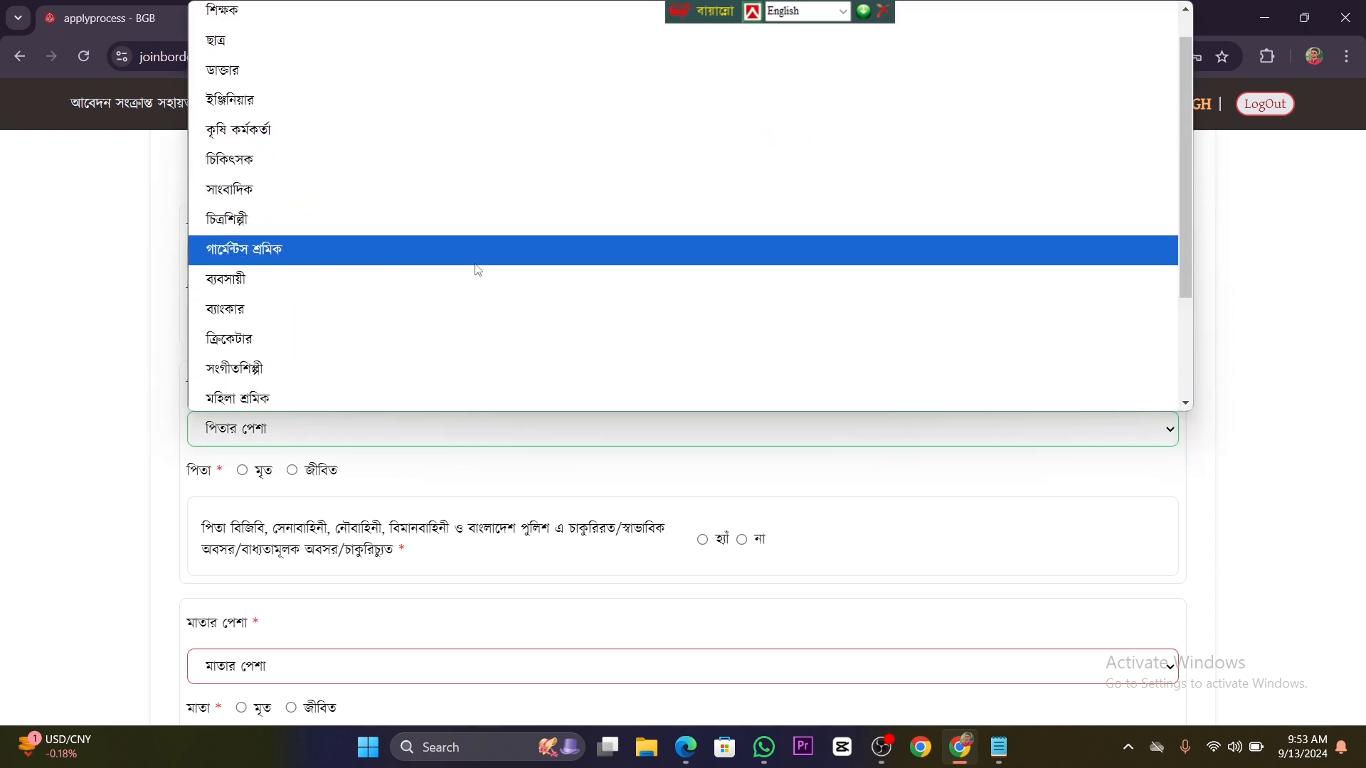
scroll(481, 273, up, 3)
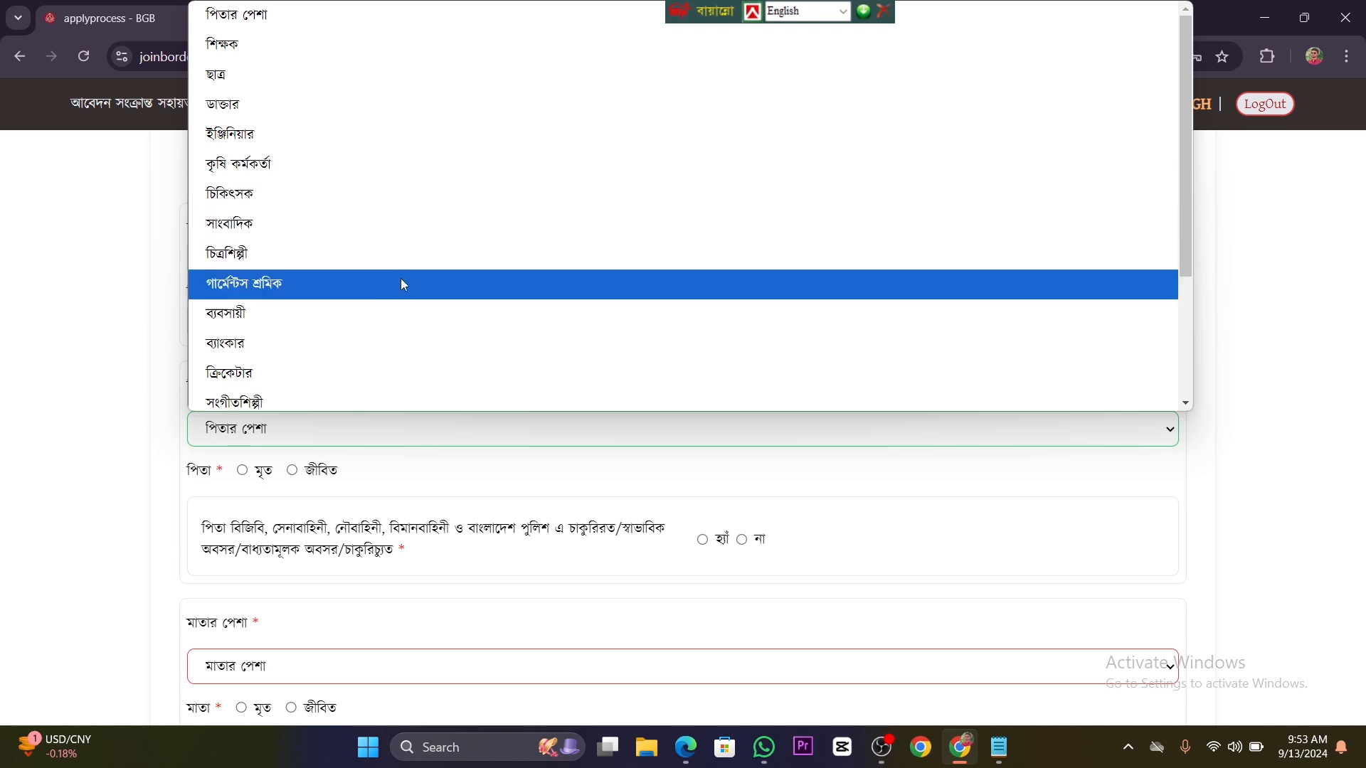
scroll(416, 356, down, 3)
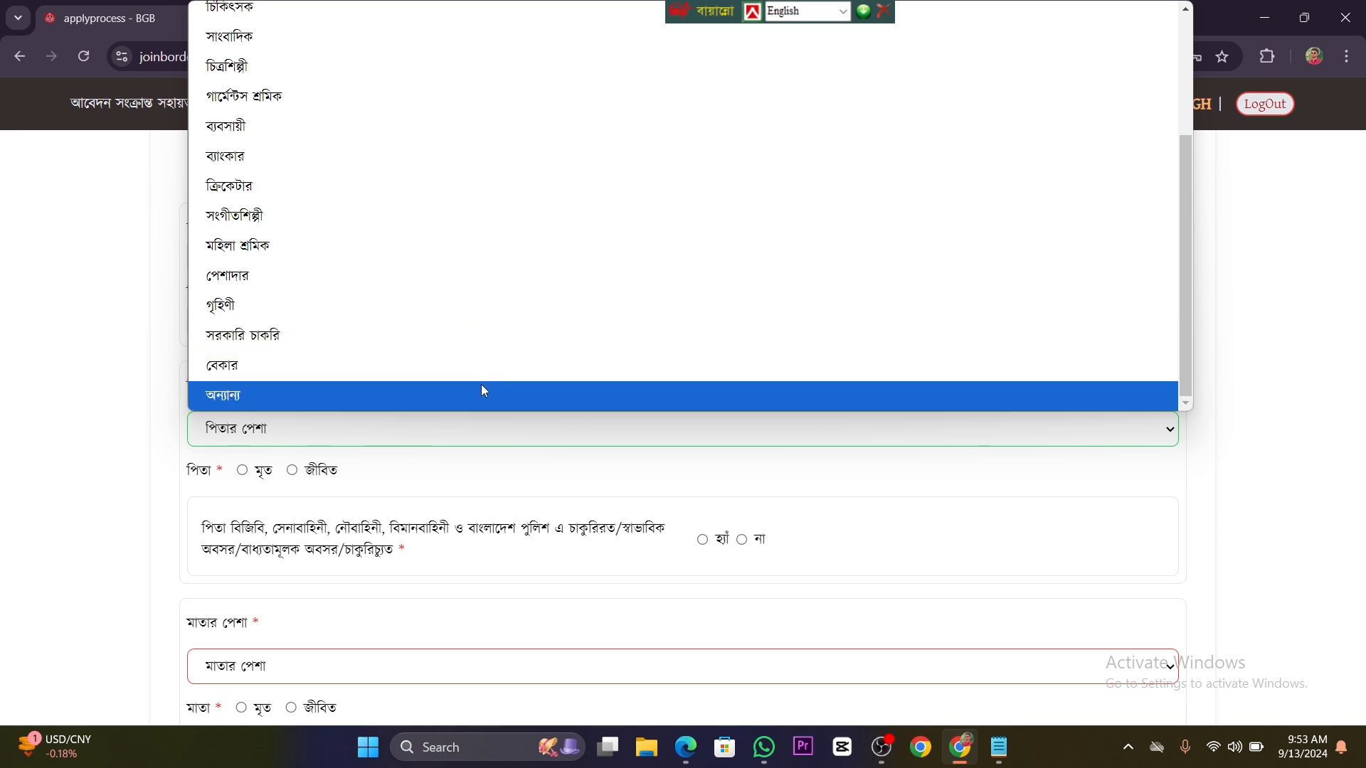
click(485, 392)
click(389, 434)
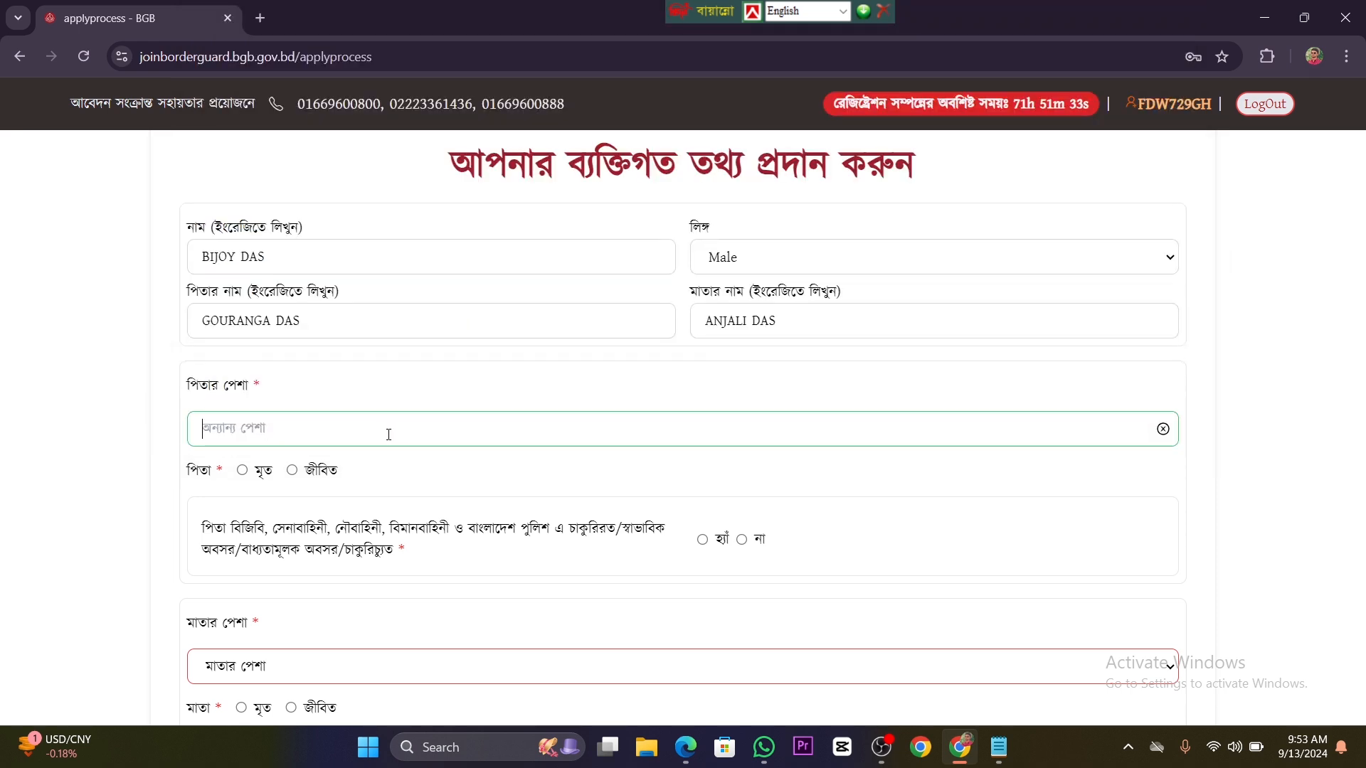
key(ctrl+alt+b)
text(কৃষক)
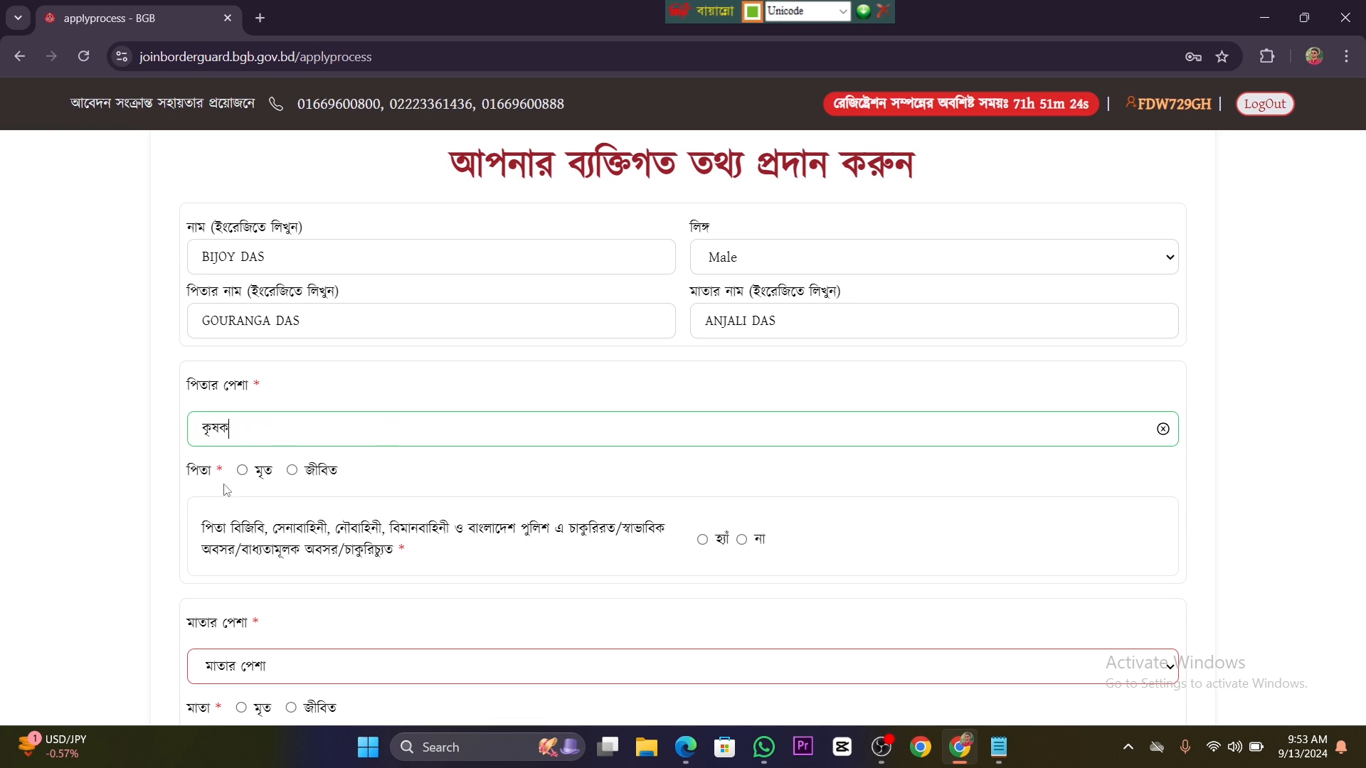
Step: Mark the father as জীবিত and answer না to the question about his service in the forces or police
click(293, 472)
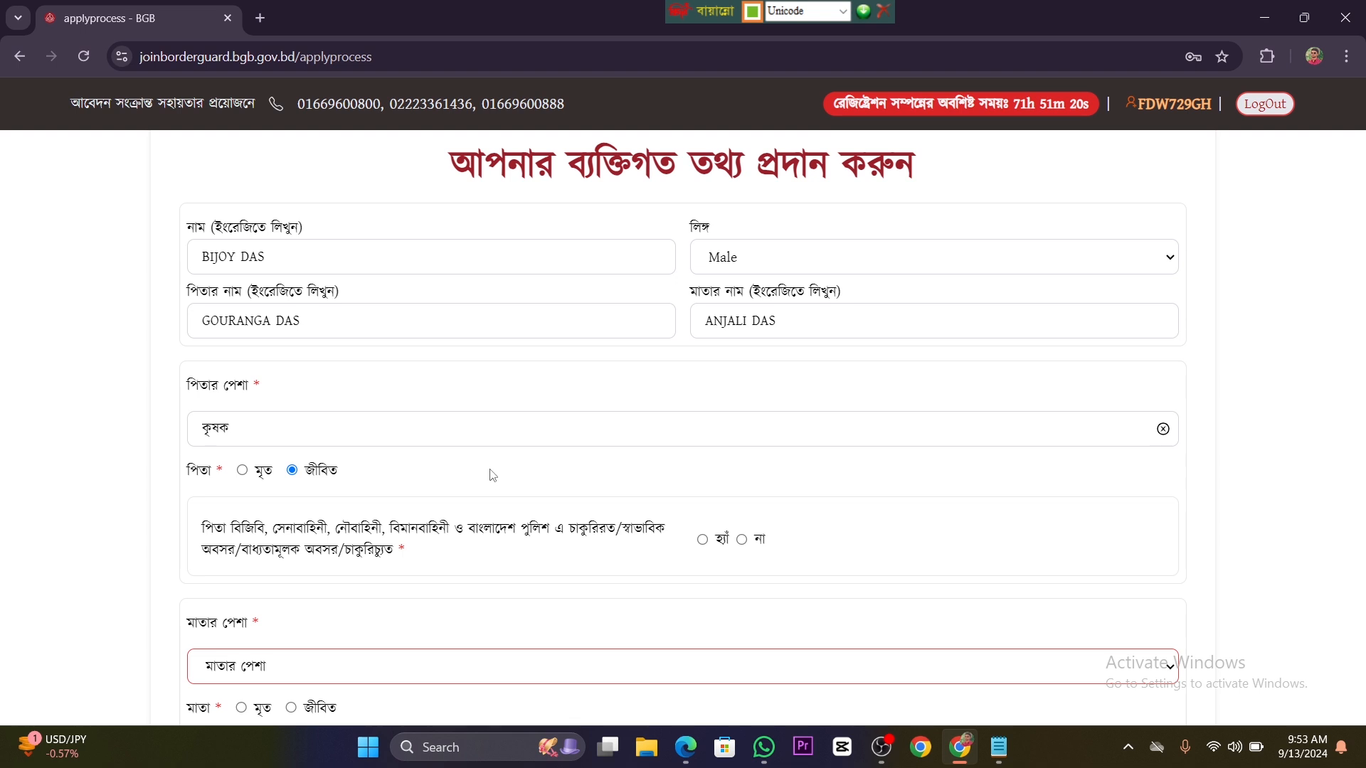
scroll(491, 473, down, 1)
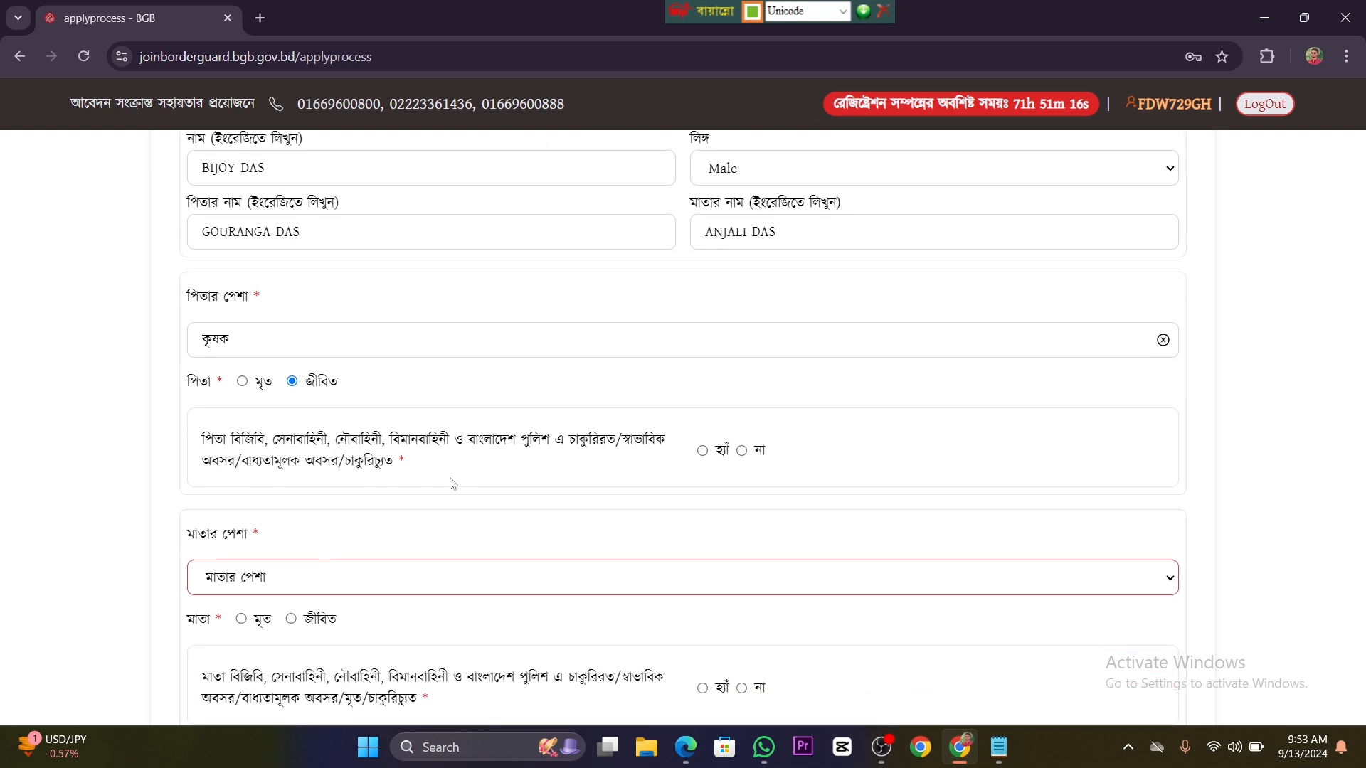
click(742, 451)
Step: Set the mother's occupation to গৃহিণী
scroll(396, 448, down, 1)
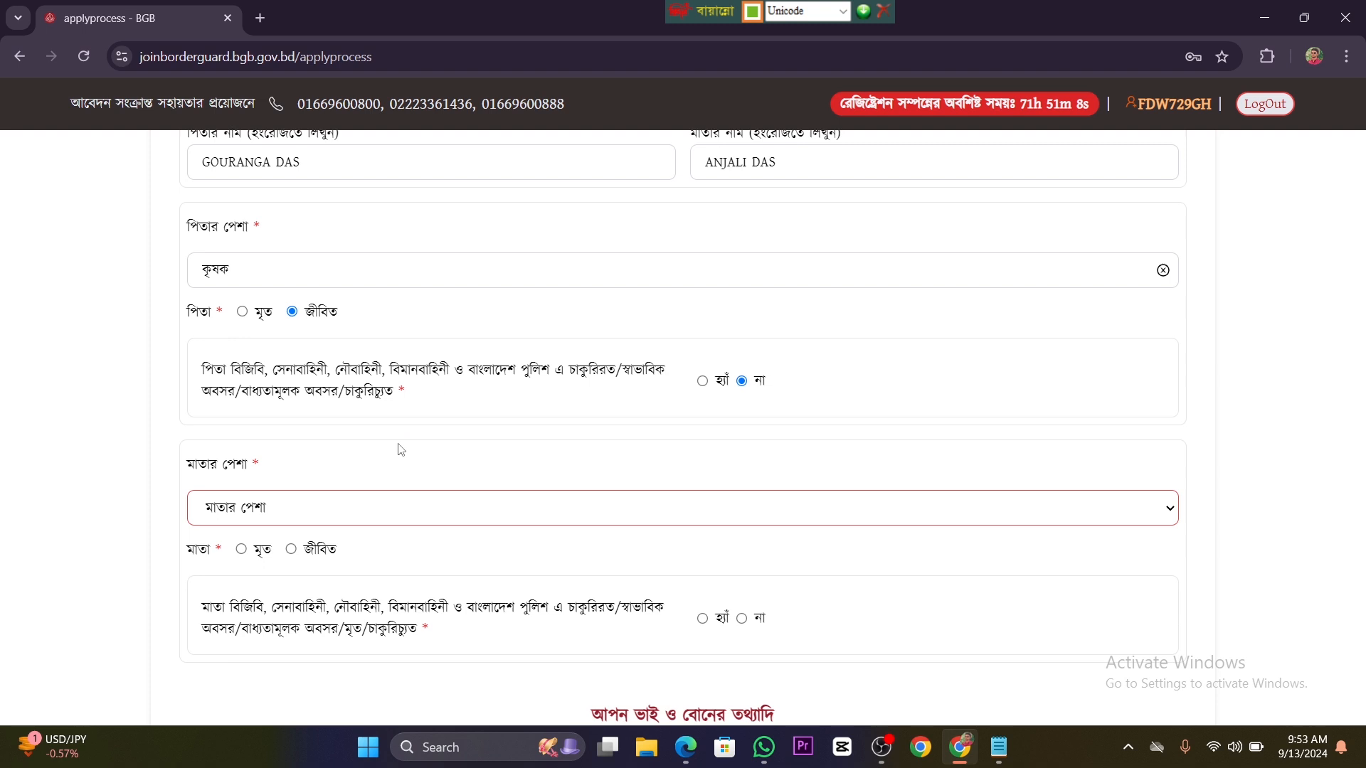
click(549, 493)
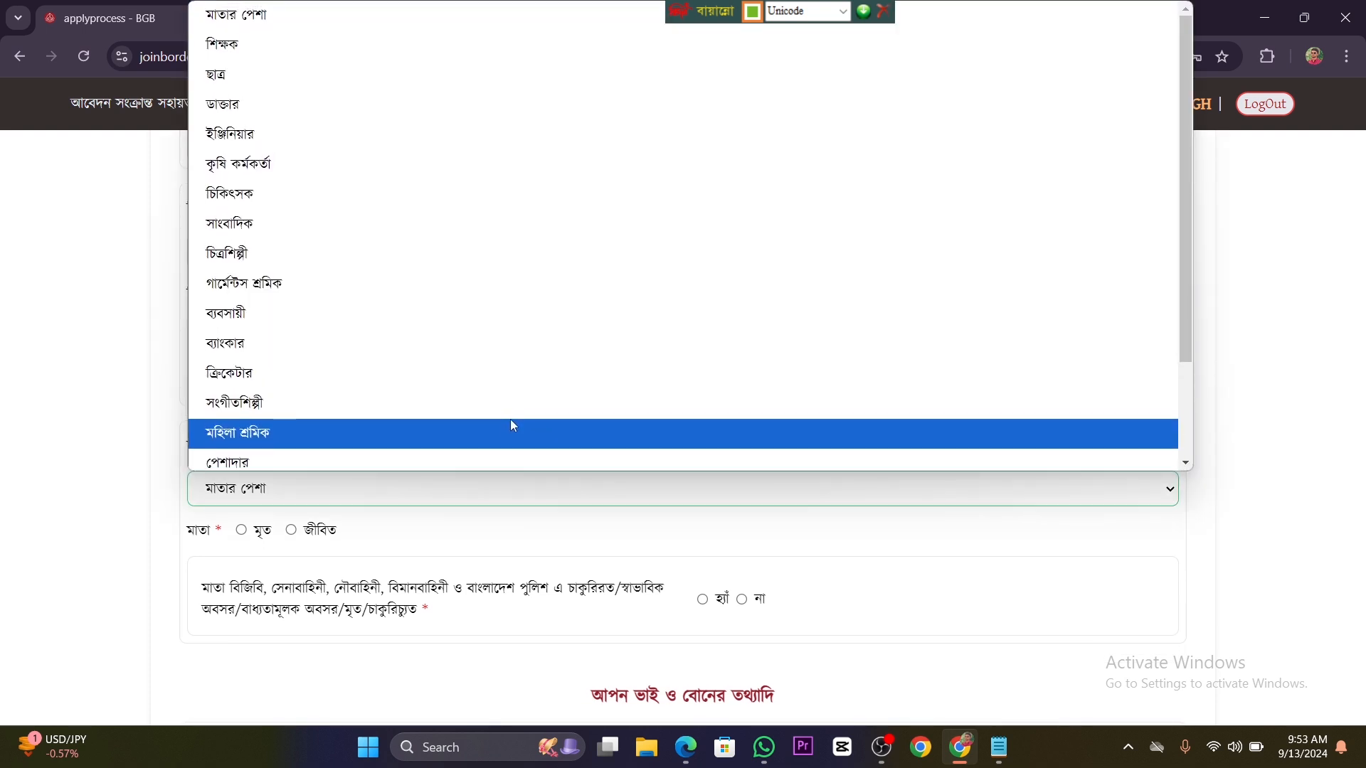
scroll(513, 424, down, 2)
scroll(512, 424, up, 2)
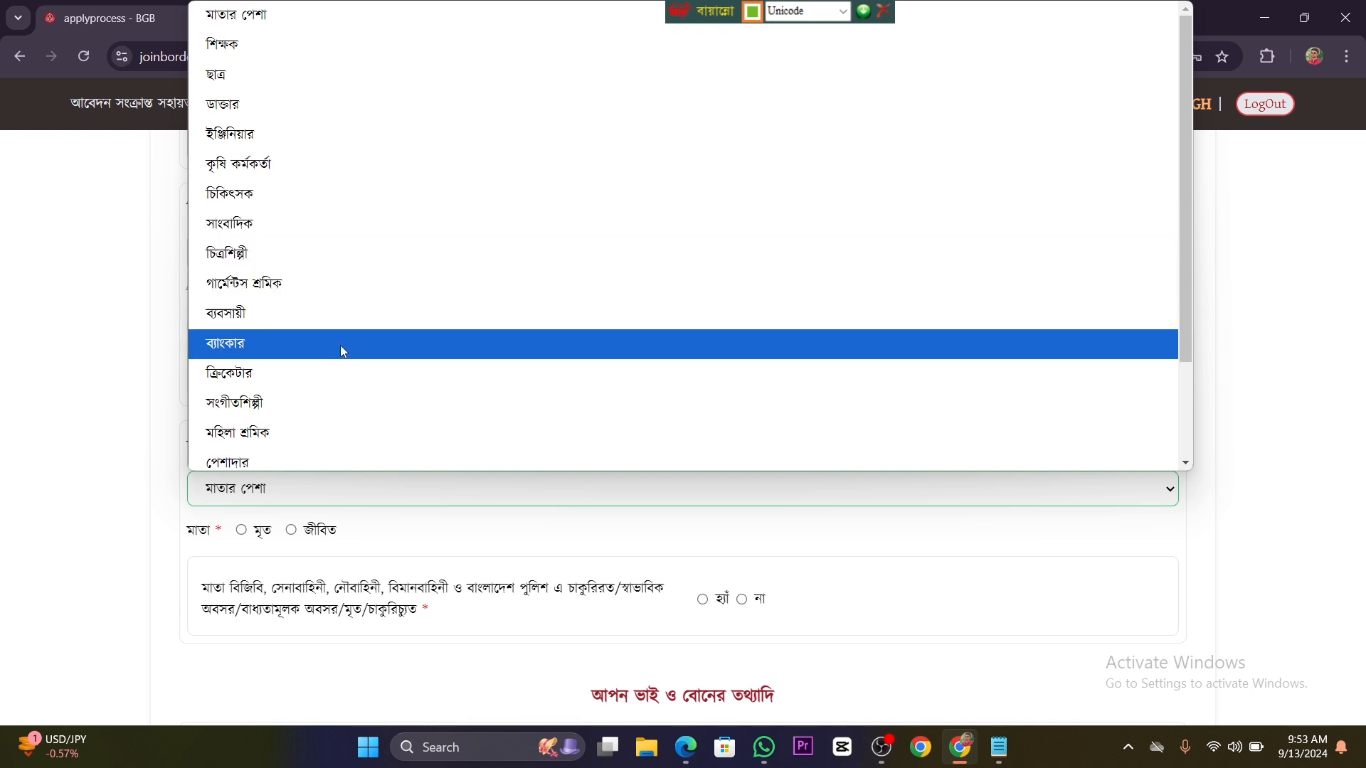
scroll(348, 464, down, 2)
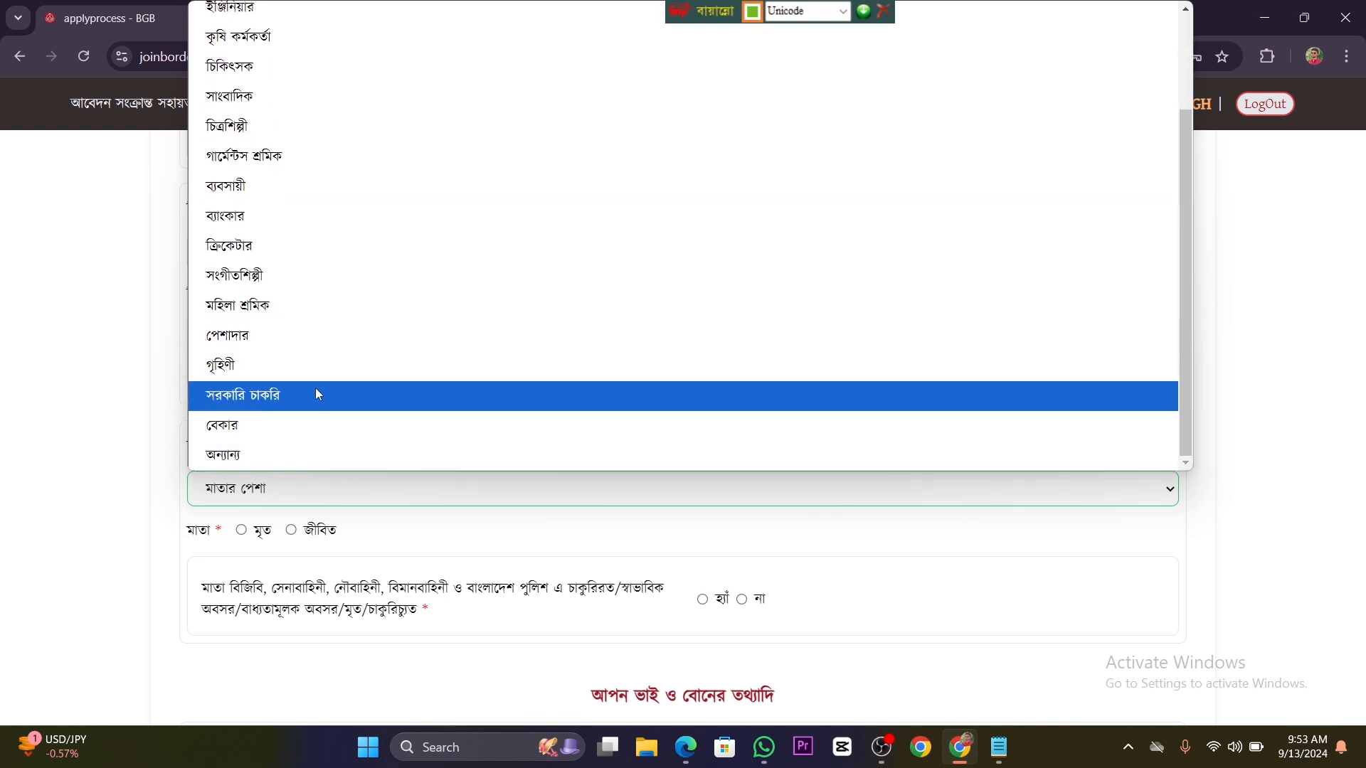
click(274, 365)
Step: Mark the mother as জীবিত and answer না to the question about her service in the forces or police
scroll(320, 491, down, 1)
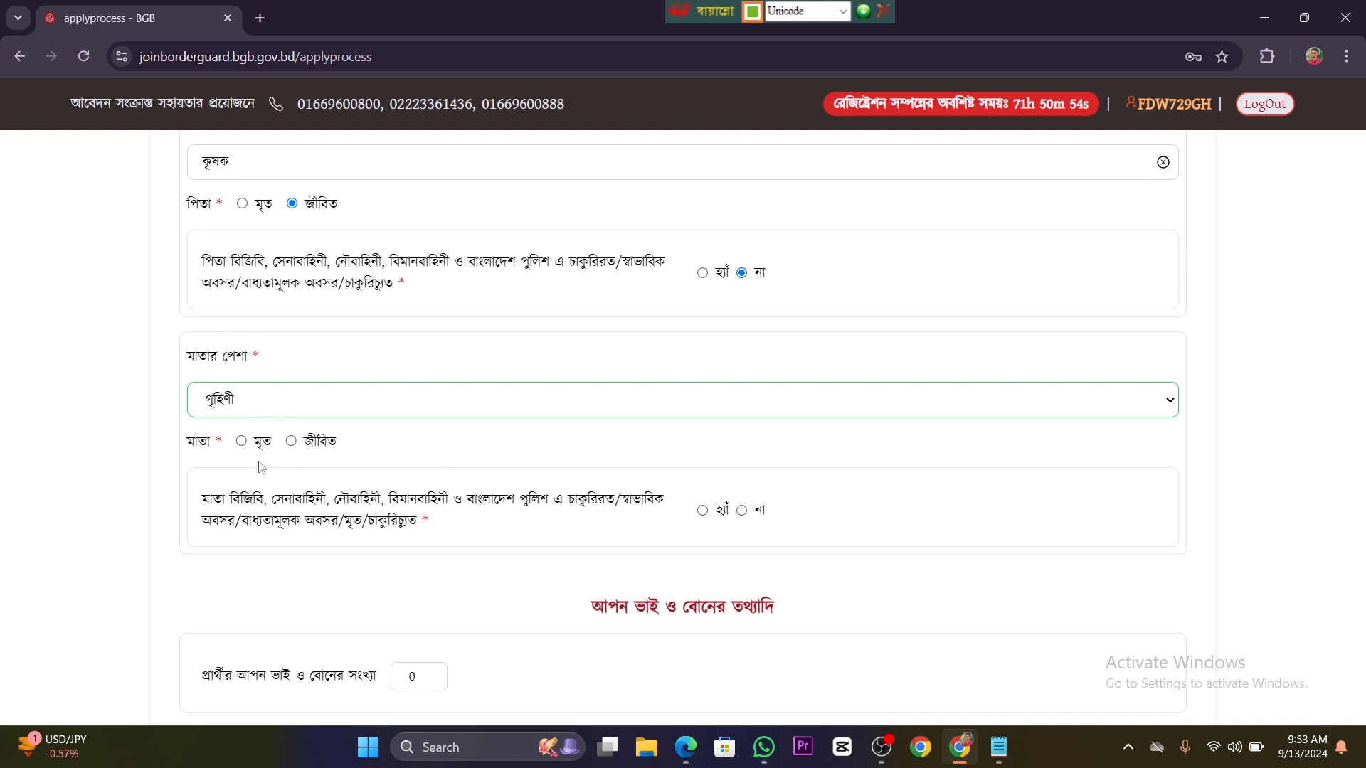
click(291, 441)
scroll(498, 463, down, 1)
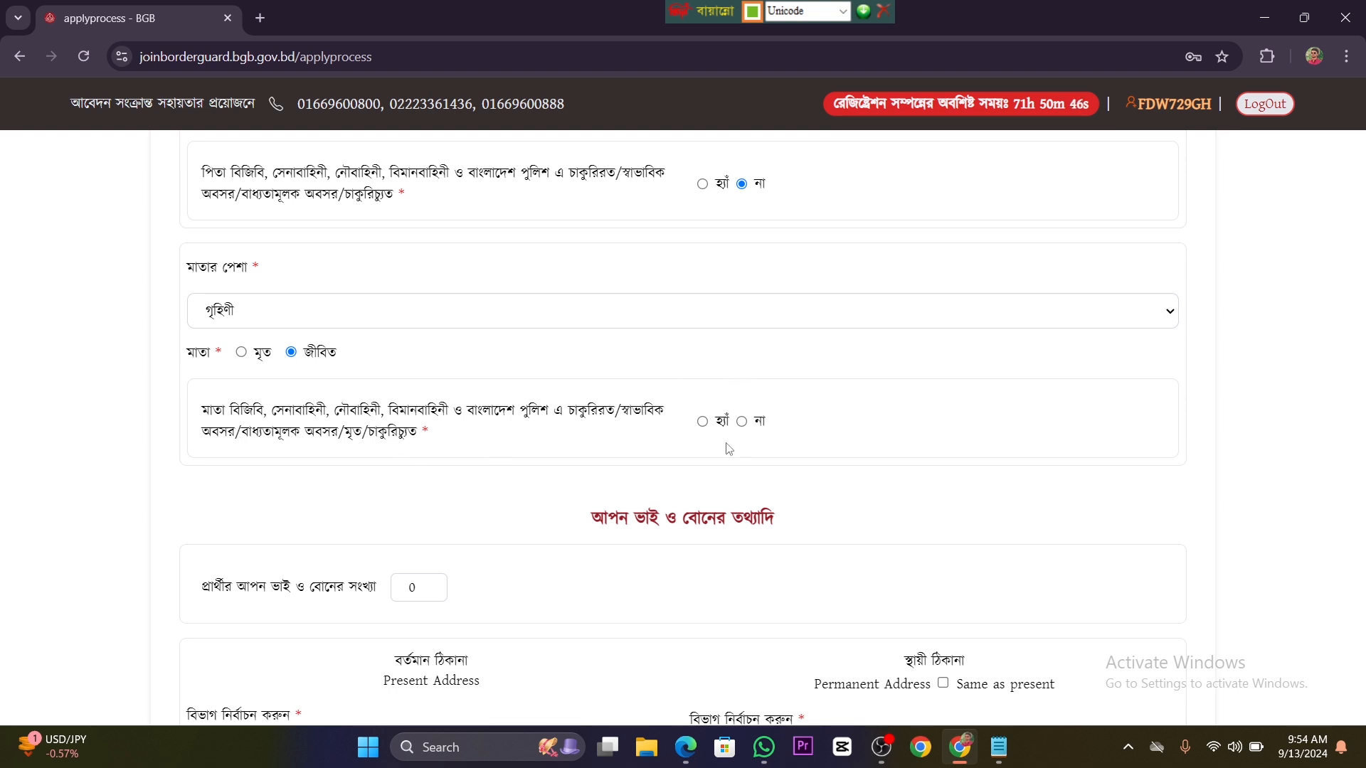
click(741, 421)
Step: Set the applicant's number of siblings to 1 and enter the sibling's full name in Bengali
scroll(612, 387, down, 3)
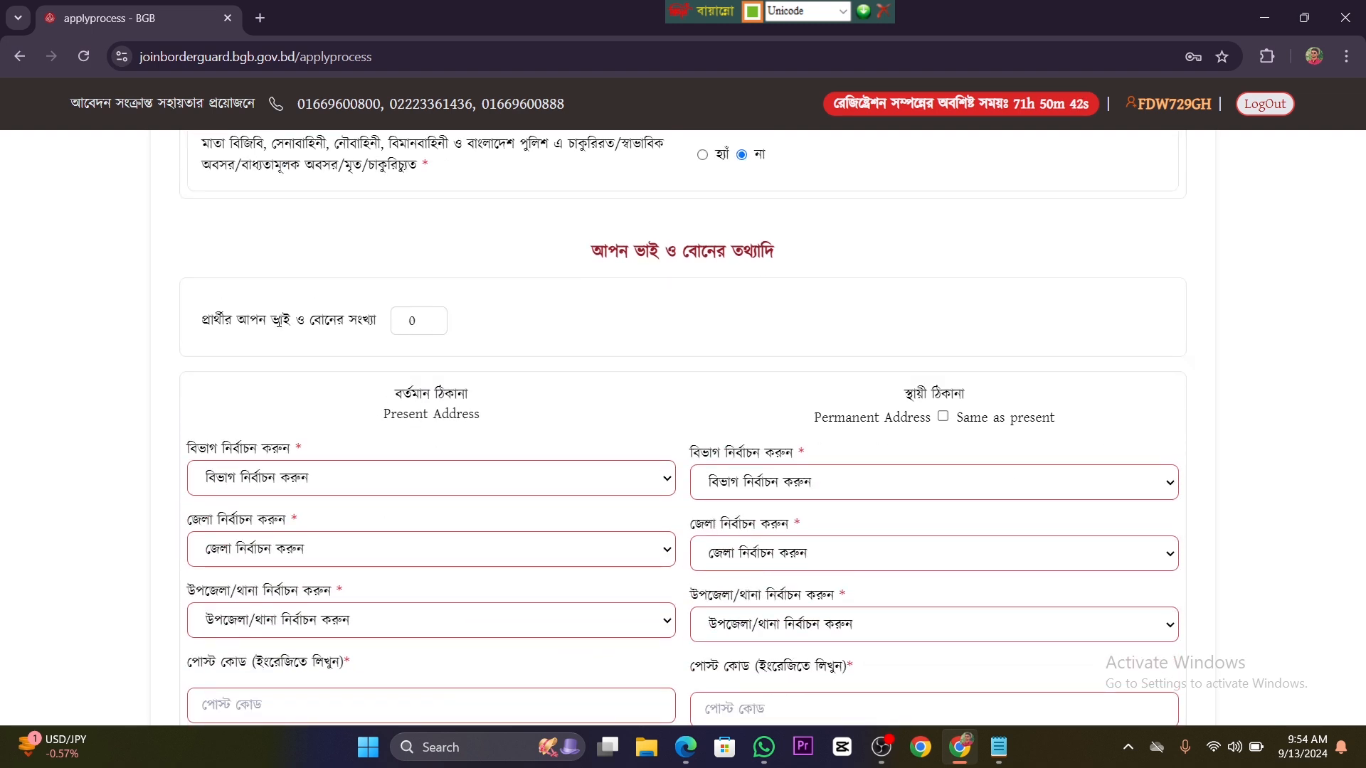
click(441, 318)
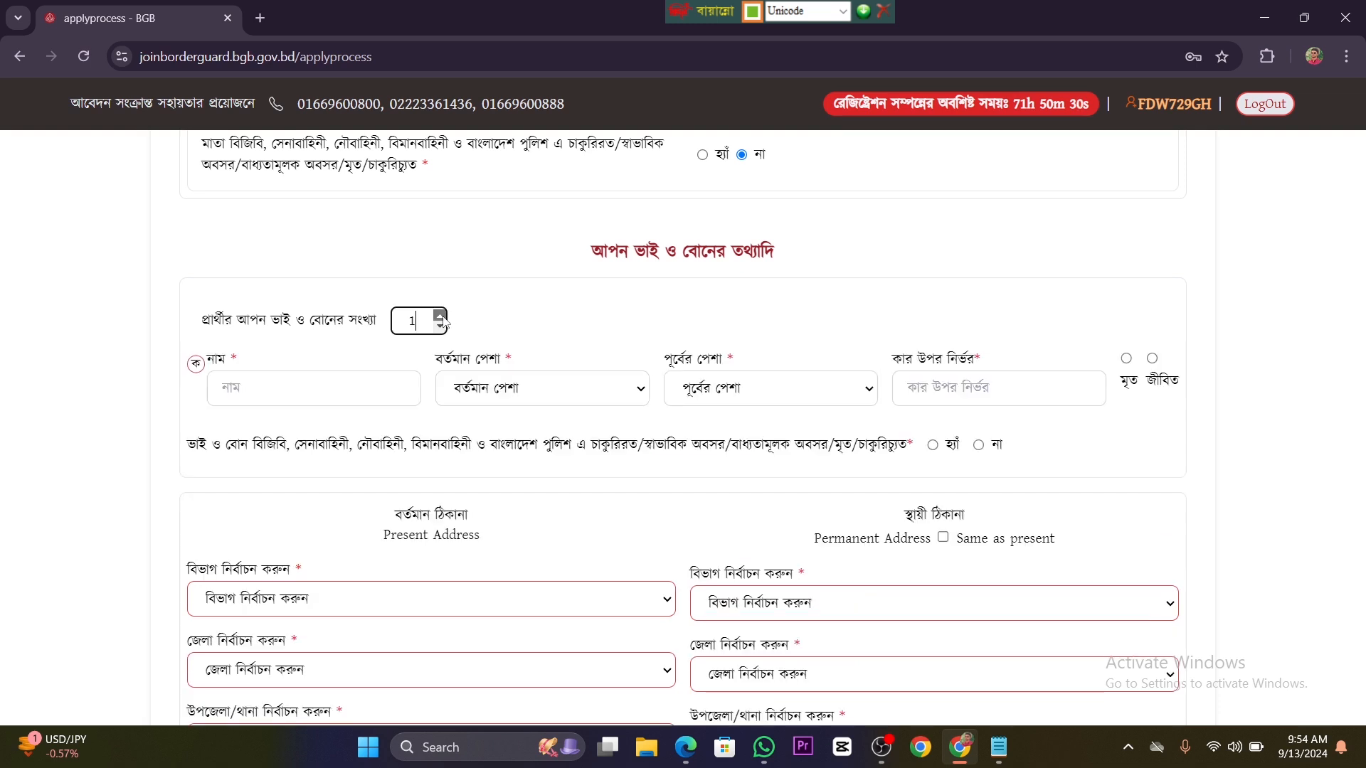
click(342, 391)
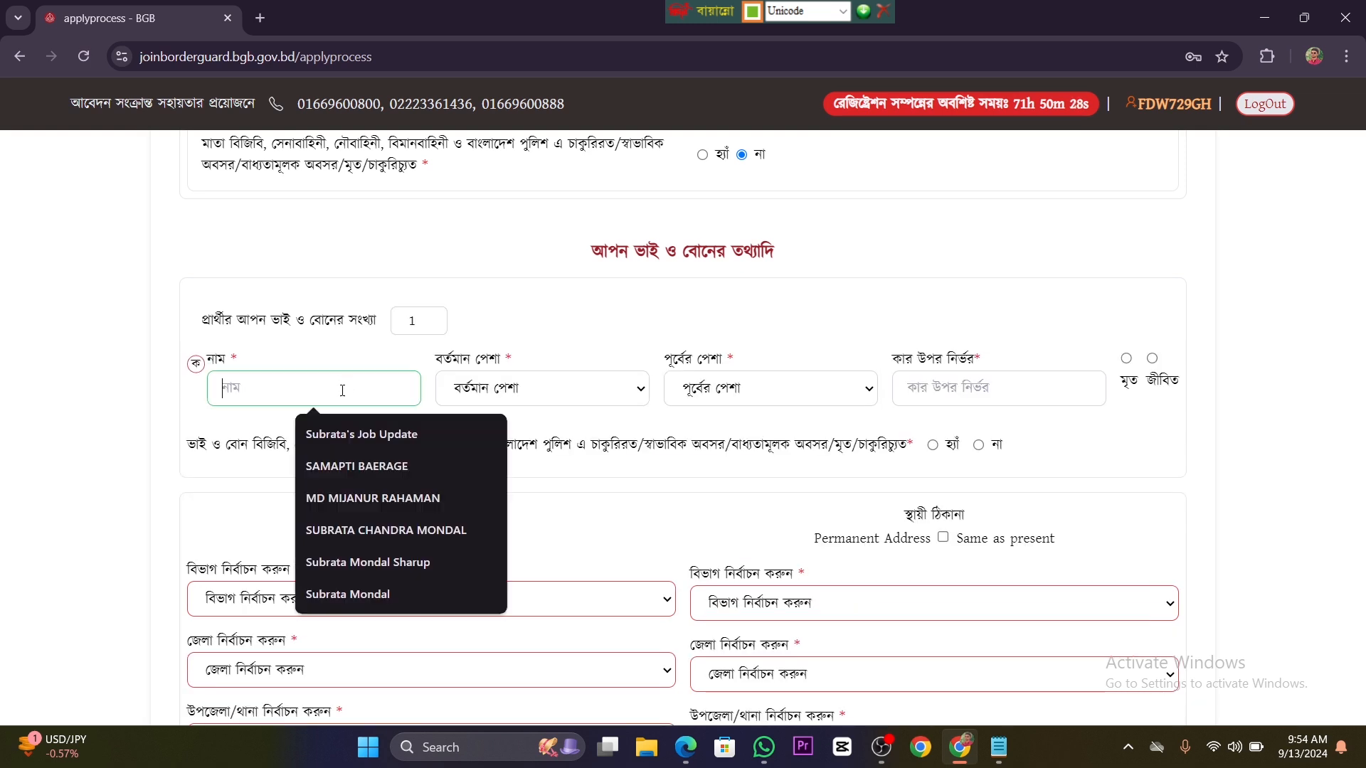
click(520, 275)
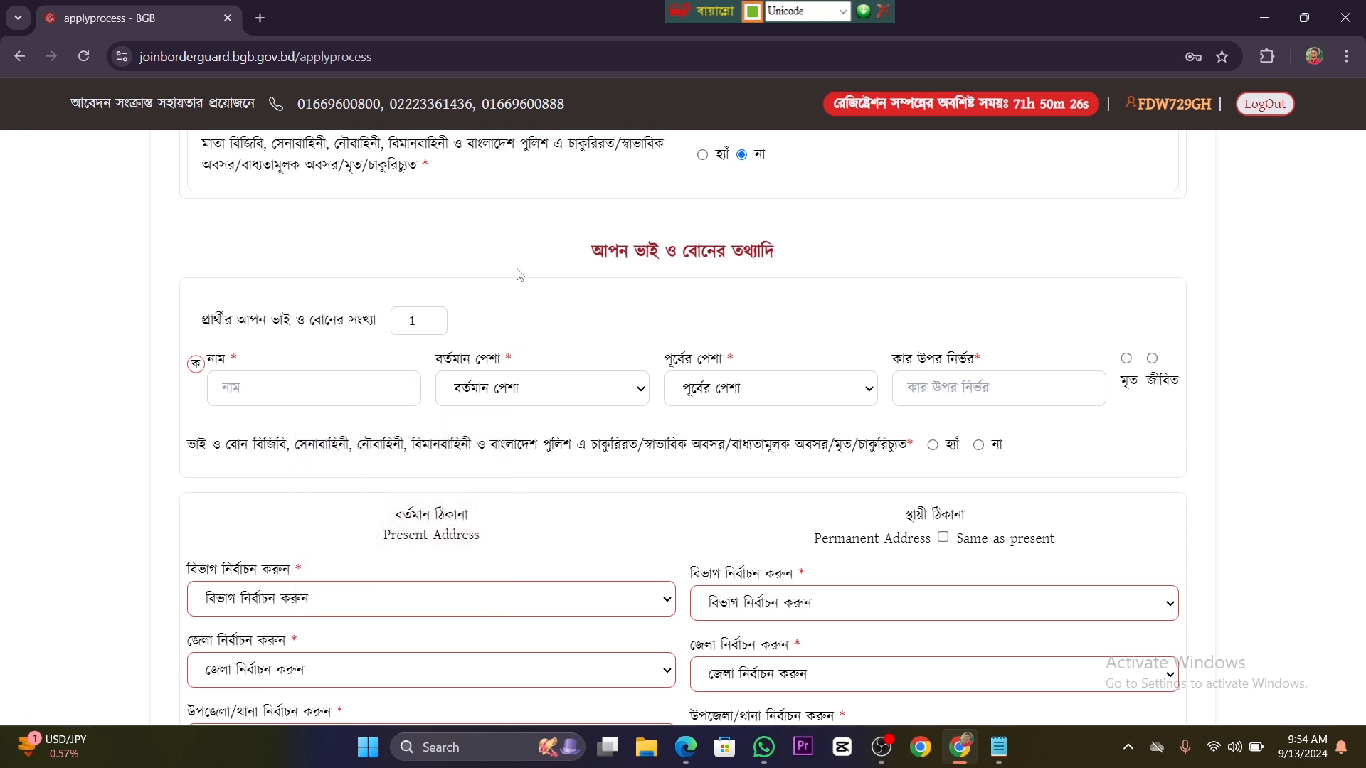
click(297, 393)
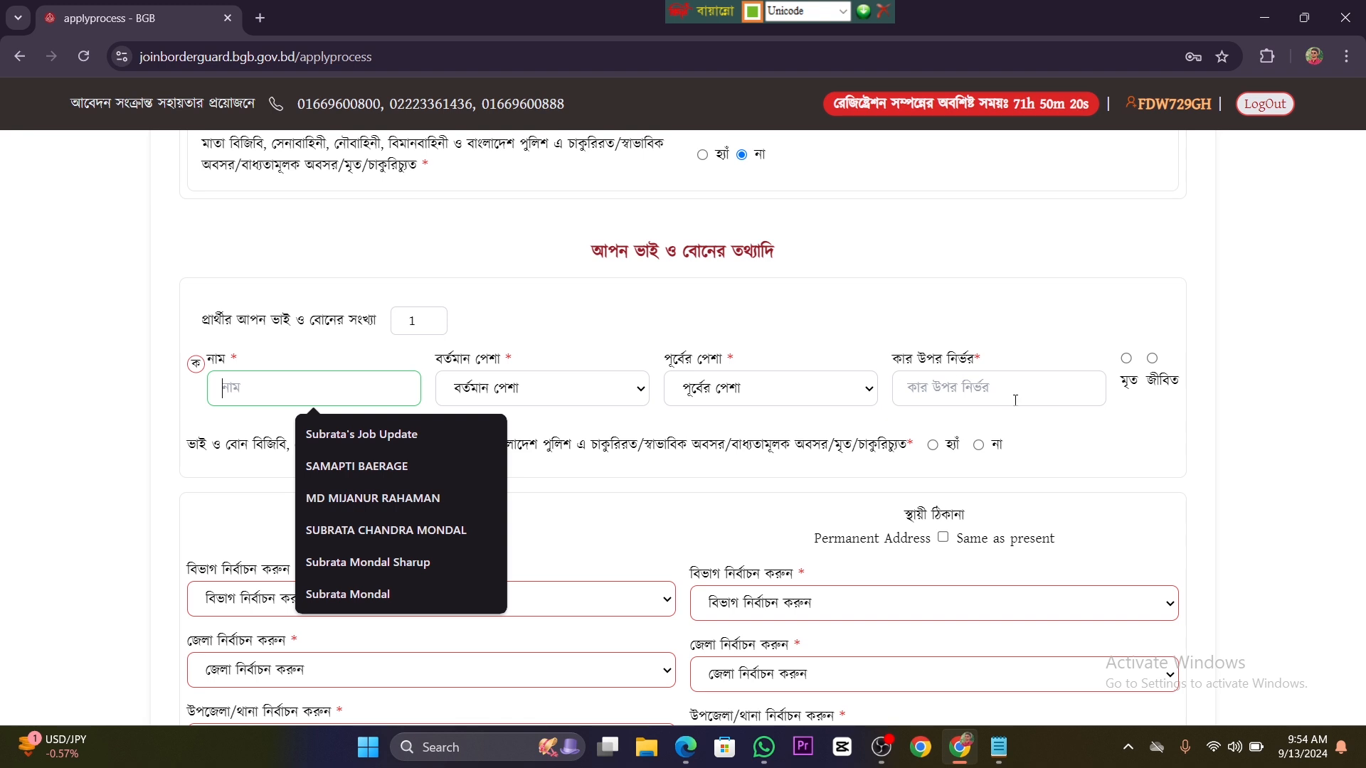
click(996, 389)
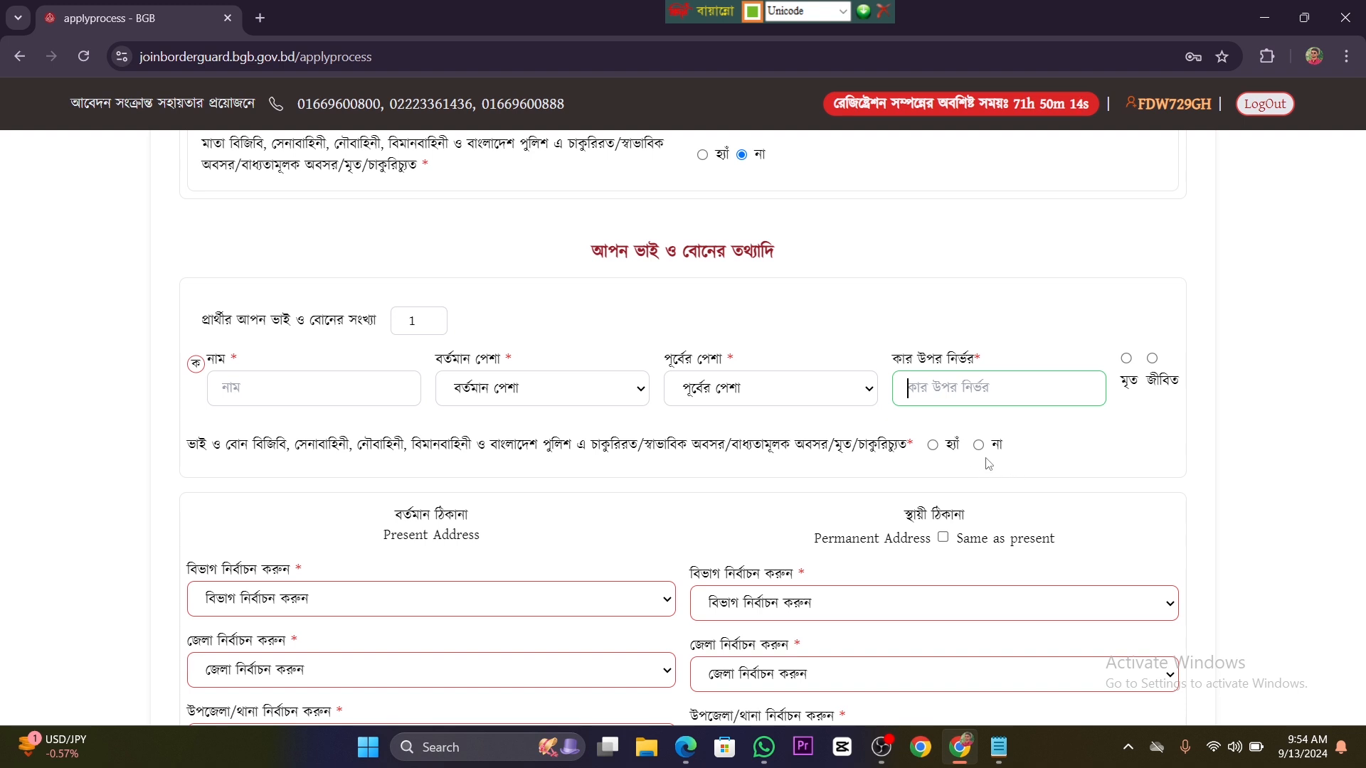
click(325, 388)
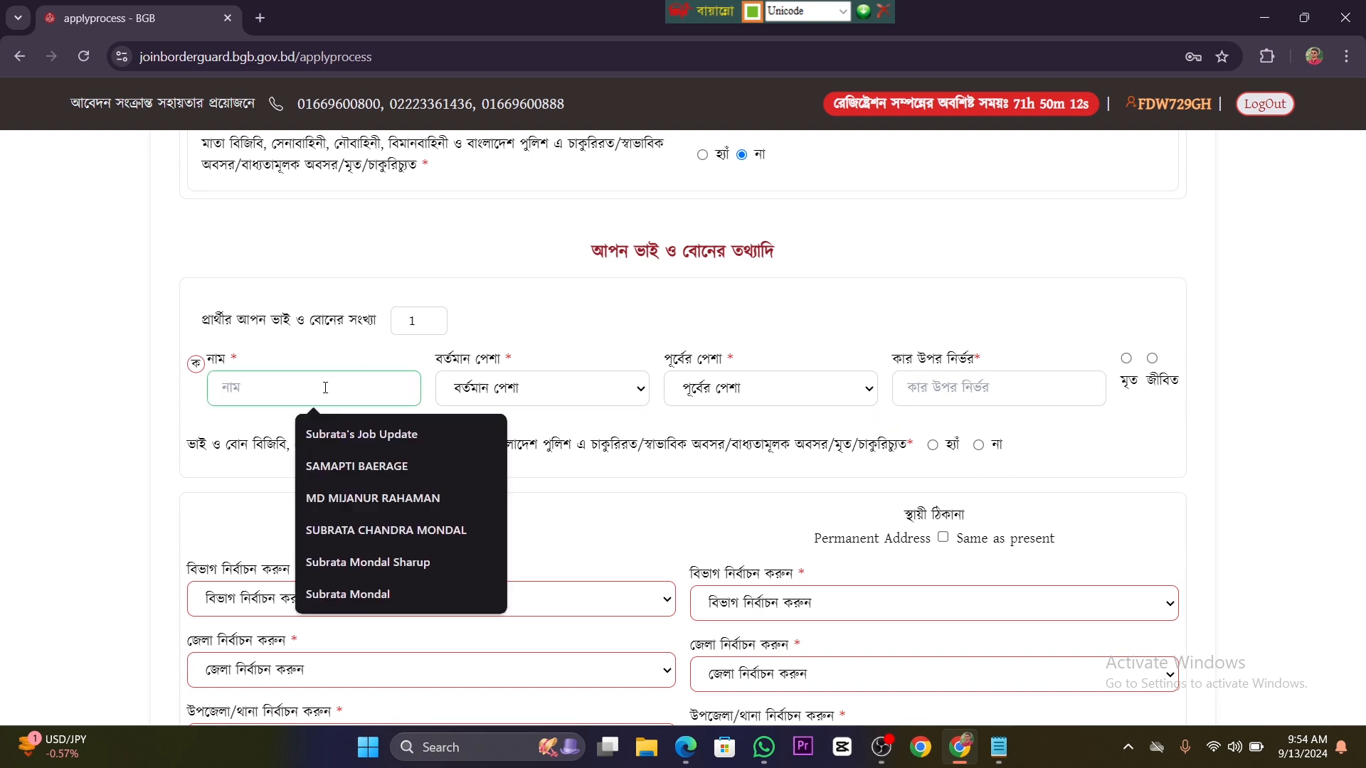
Step: Set the sibling's current occupation to অন্যান্য and enter পেরাইভেট কম্পানি as the other occupation
click(587, 388)
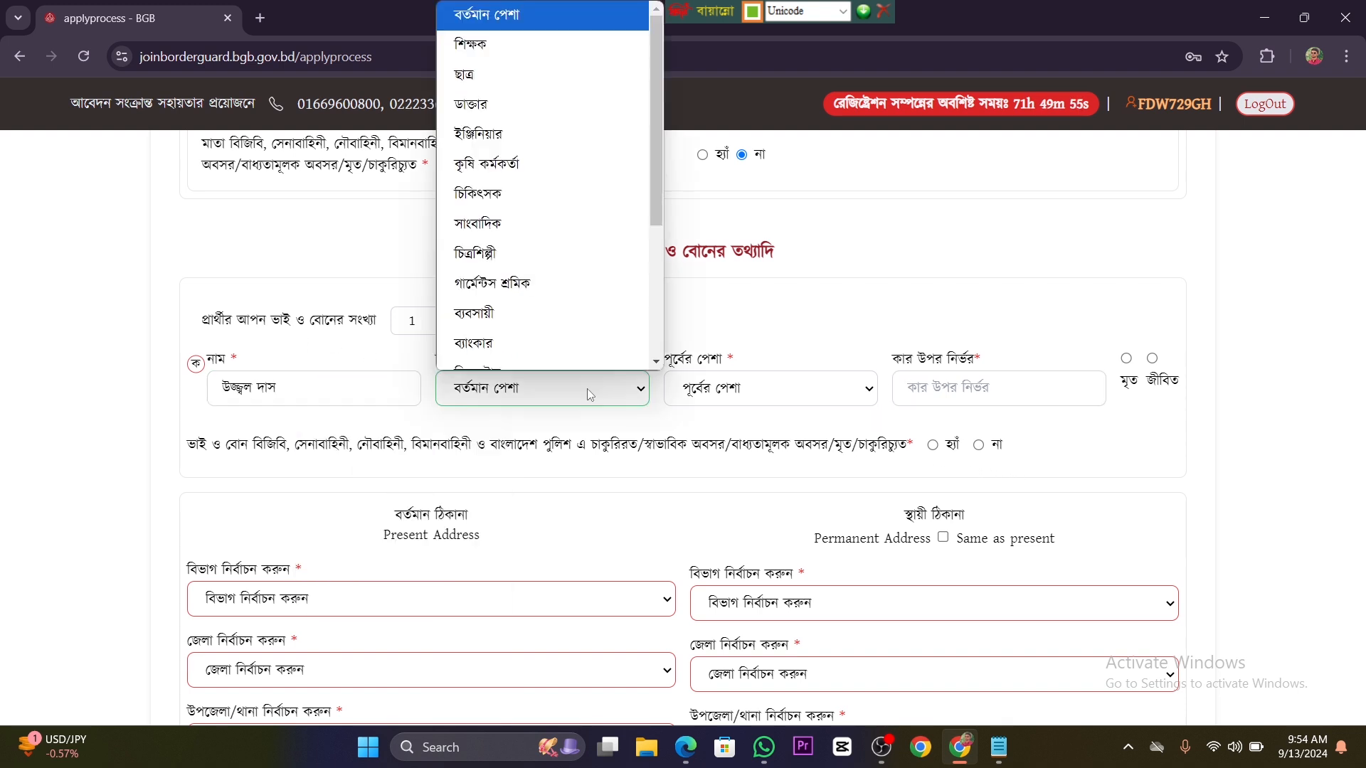
scroll(567, 267, down, 4)
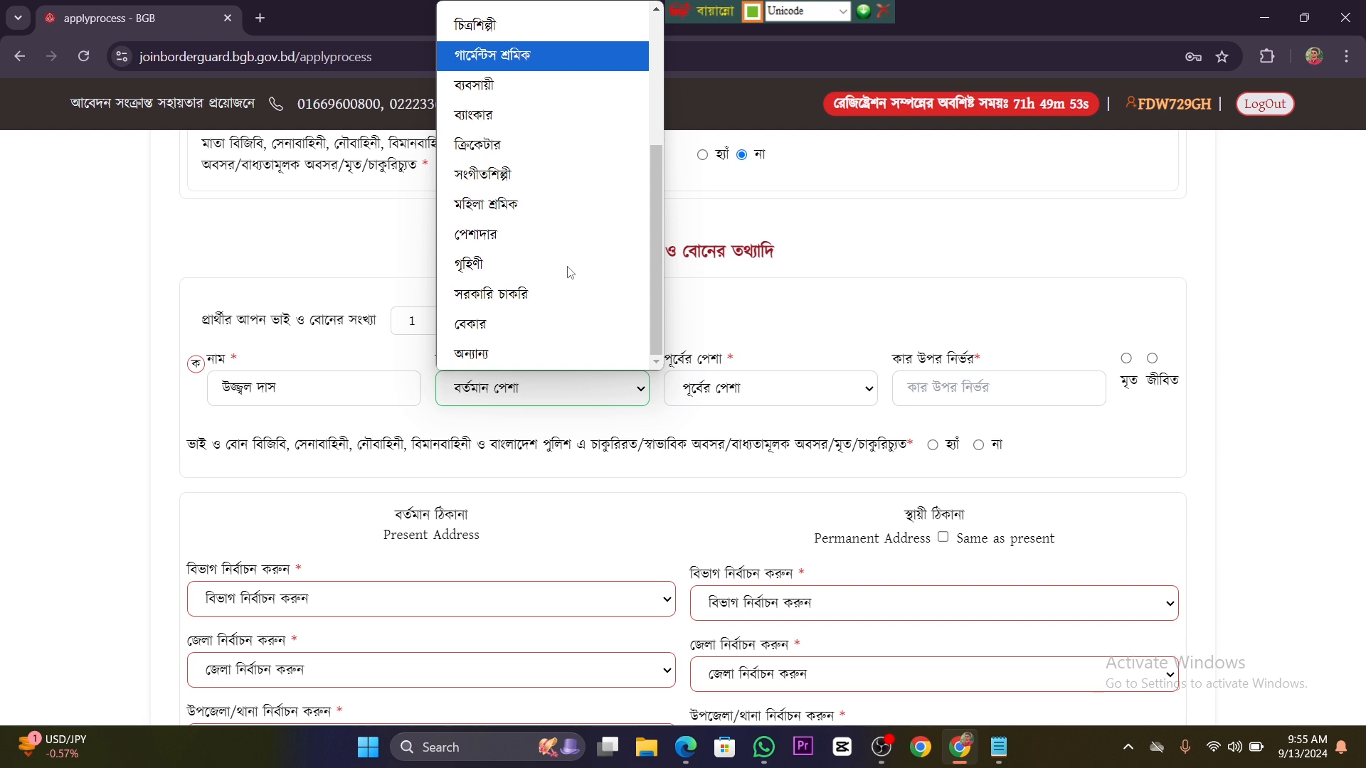
scroll(559, 299, up, 3)
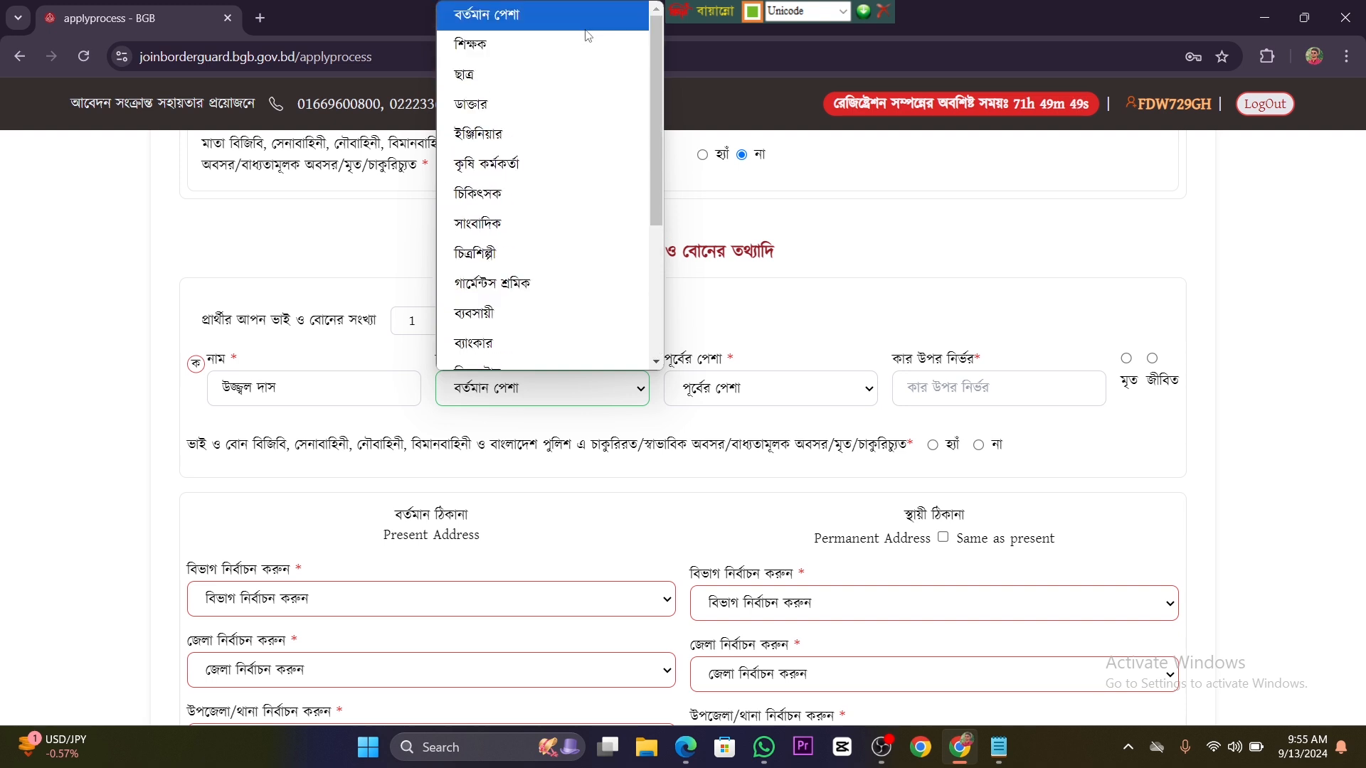
scroll(589, 71, down, 3)
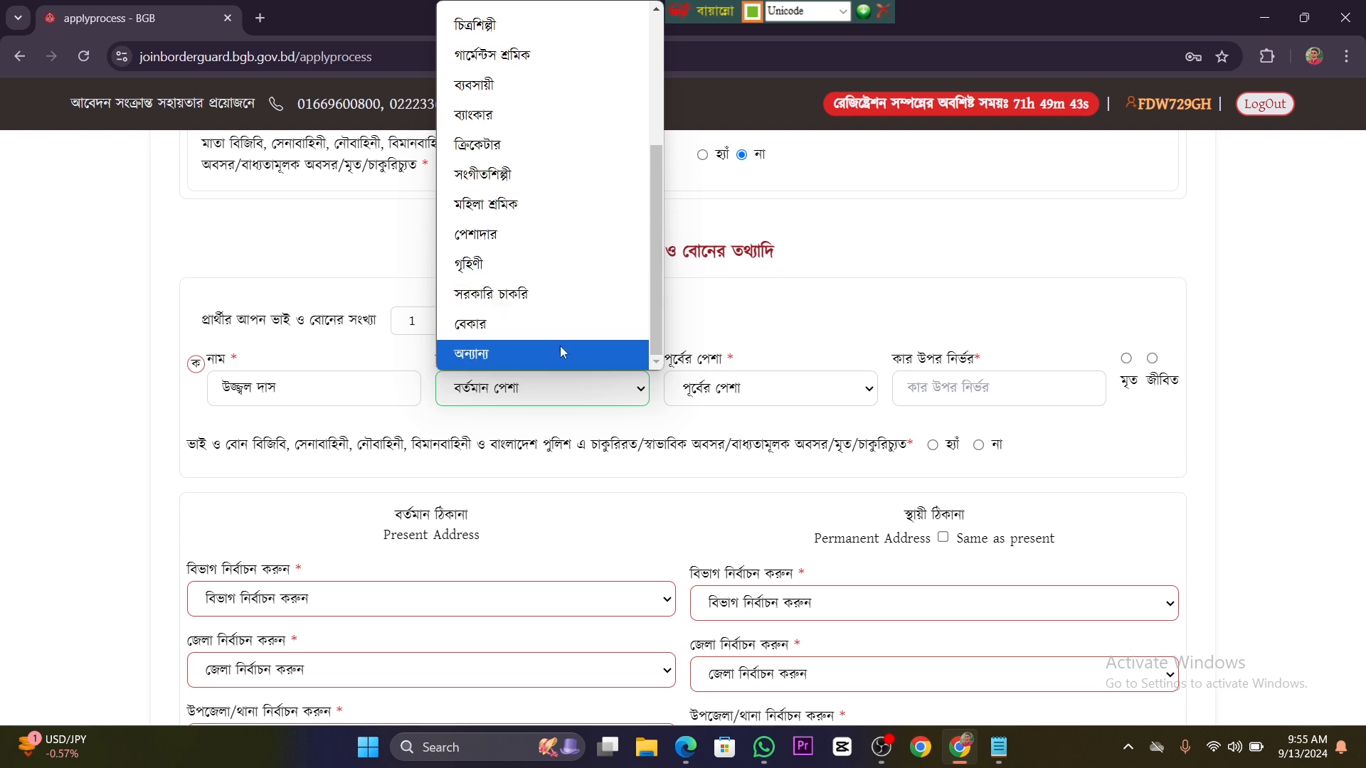
scroll(580, 352, up, 3)
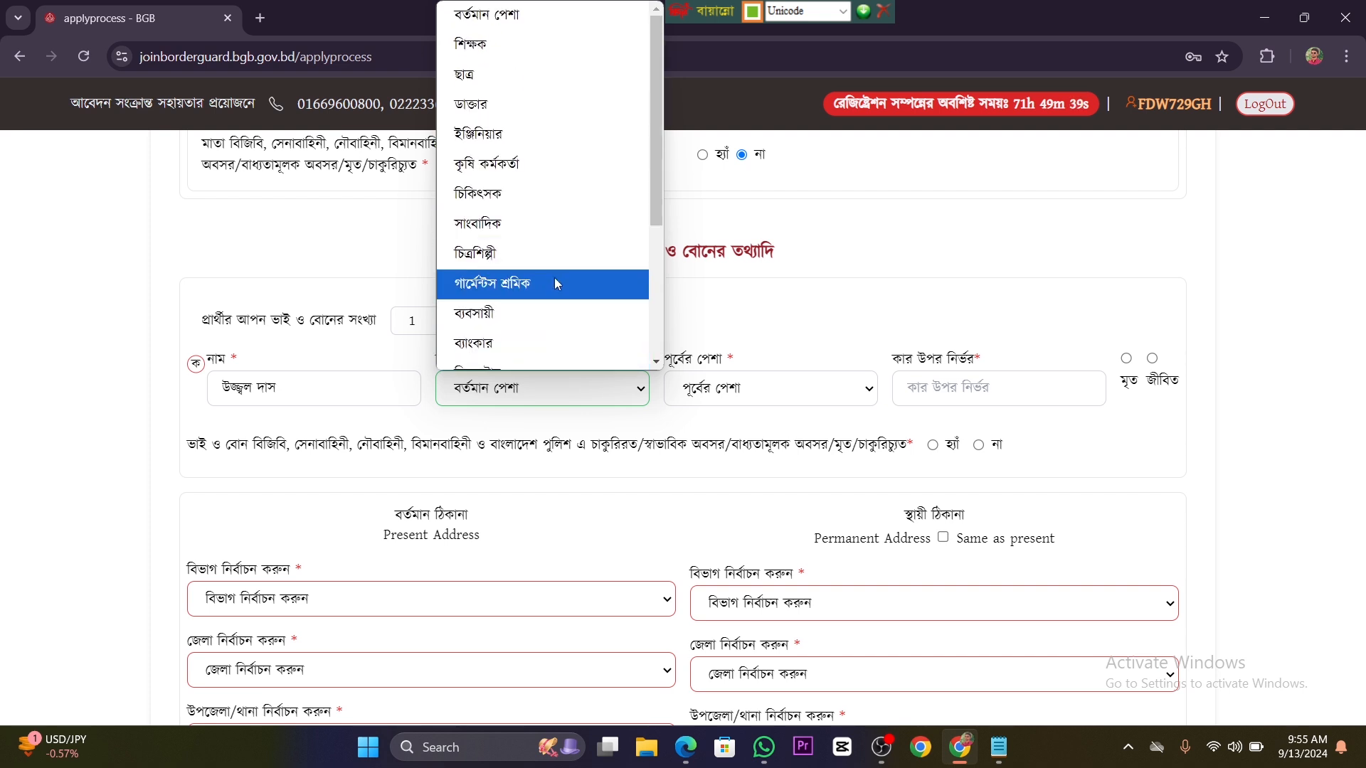
scroll(555, 299, down, 2)
scroll(558, 309, down, 3)
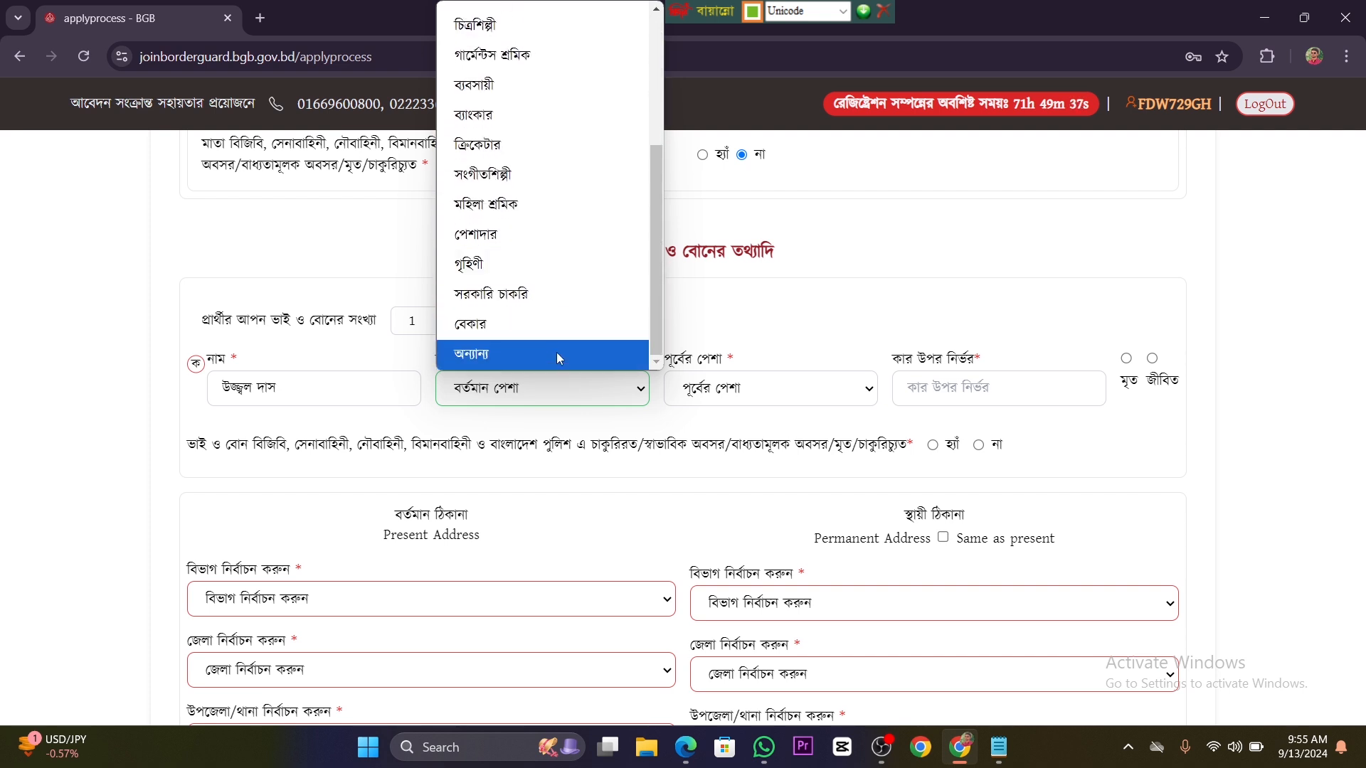
click(557, 352)
click(525, 403)
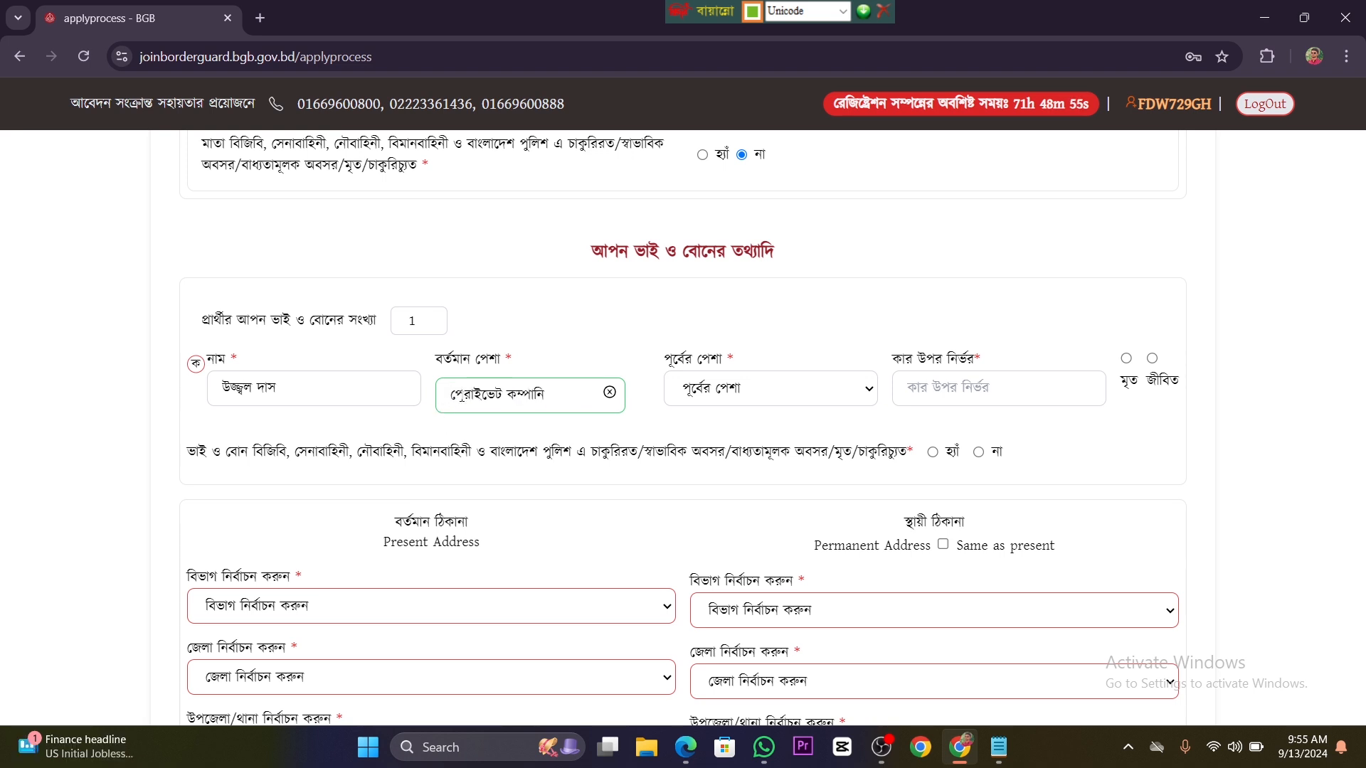
Step: Set the sibling's previous occupation to বেকার
click(754, 390)
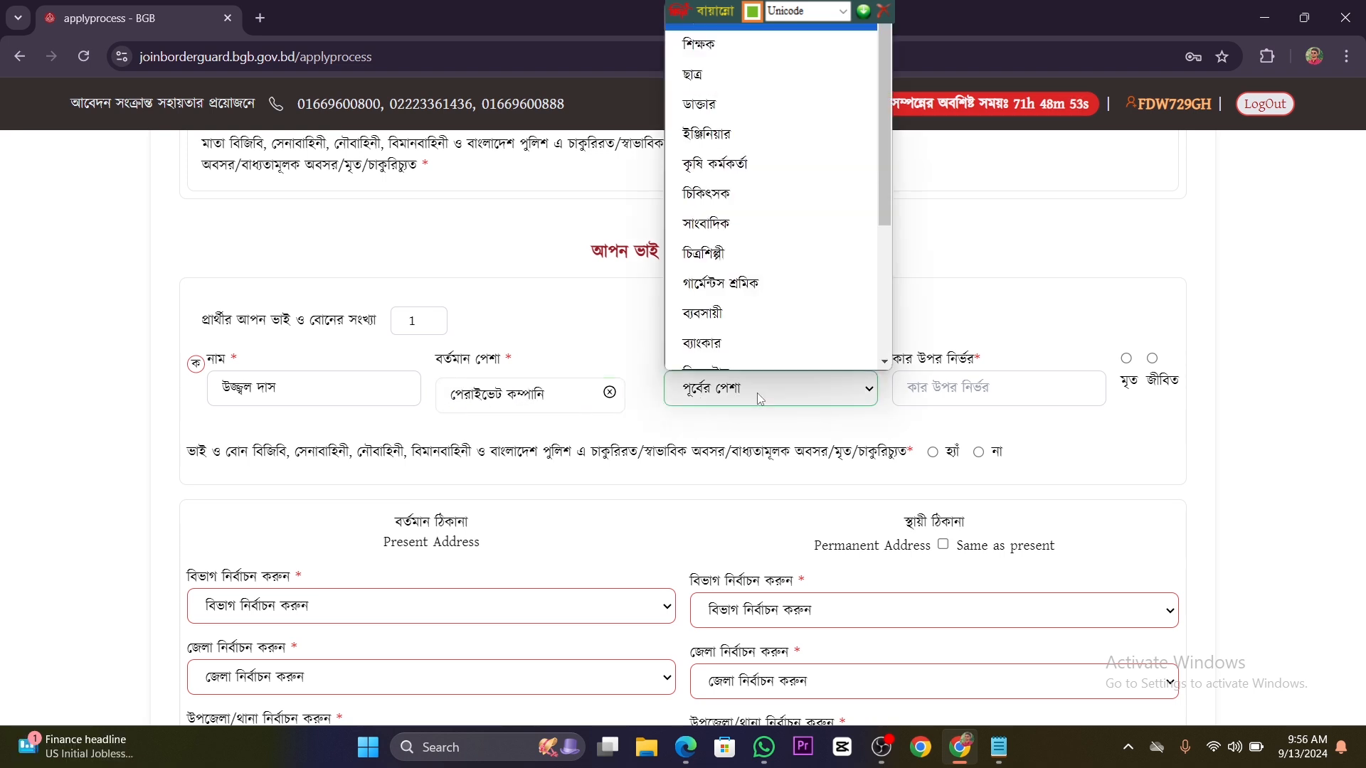
scroll(790, 213, down, 4)
click(763, 335)
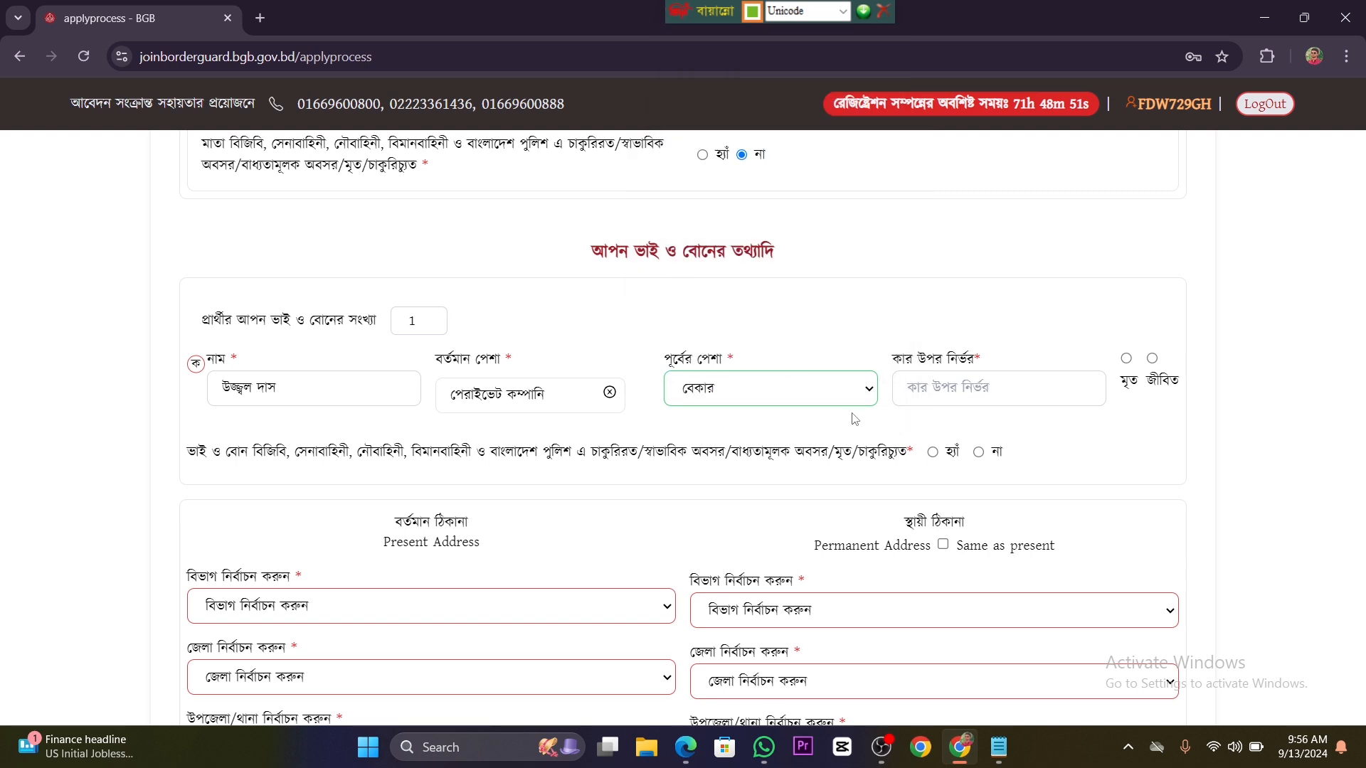
Step: Enter নিজ as whom the sibling depends on, mark the sibling as জীবিত, and answer না to the forces or police service question
click(958, 385)
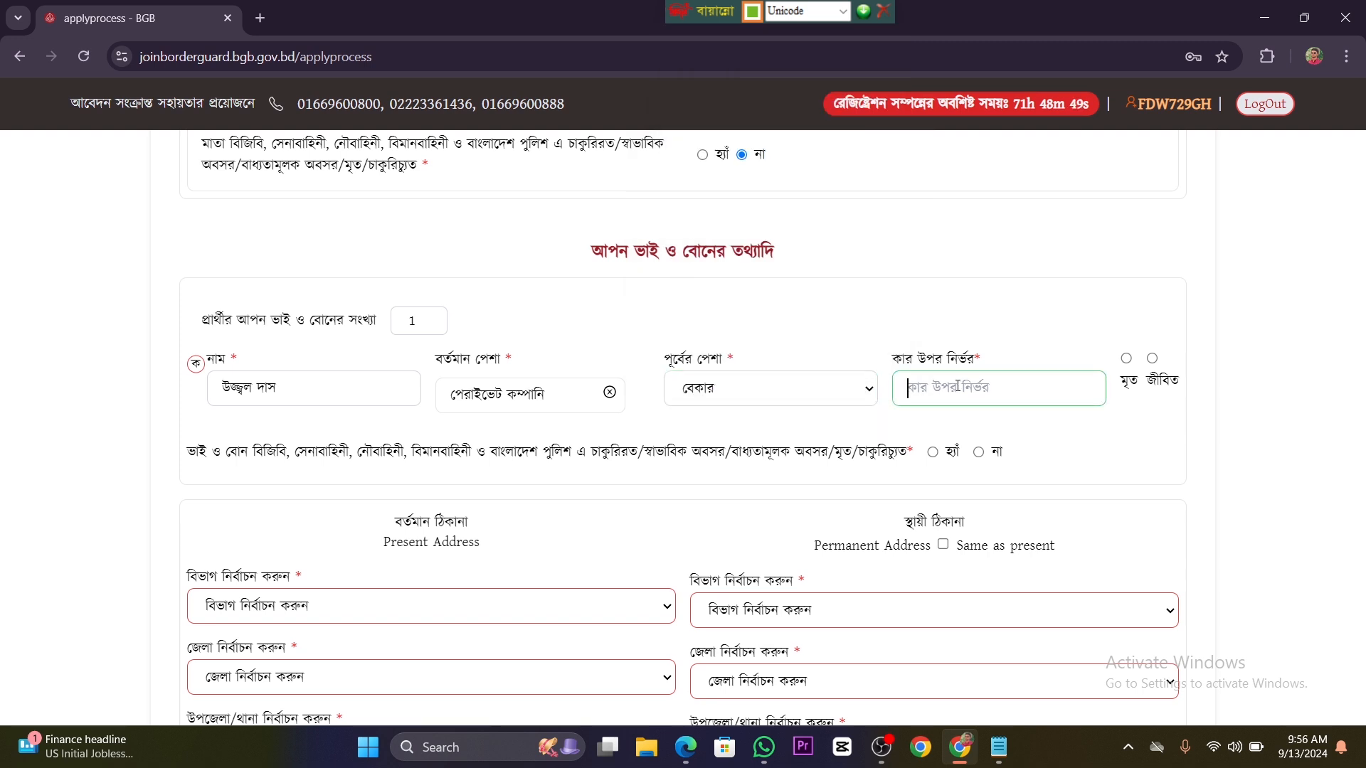
text(নিজ)
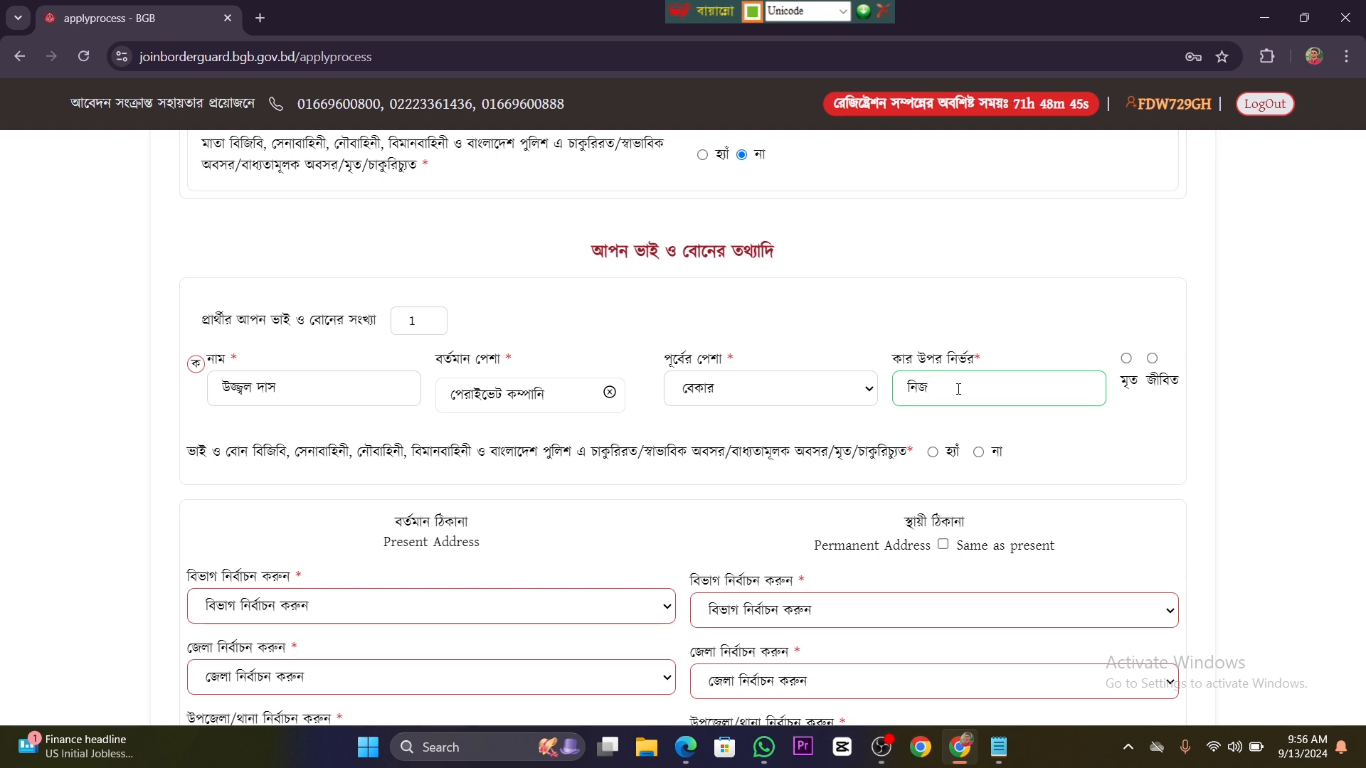
click(1151, 360)
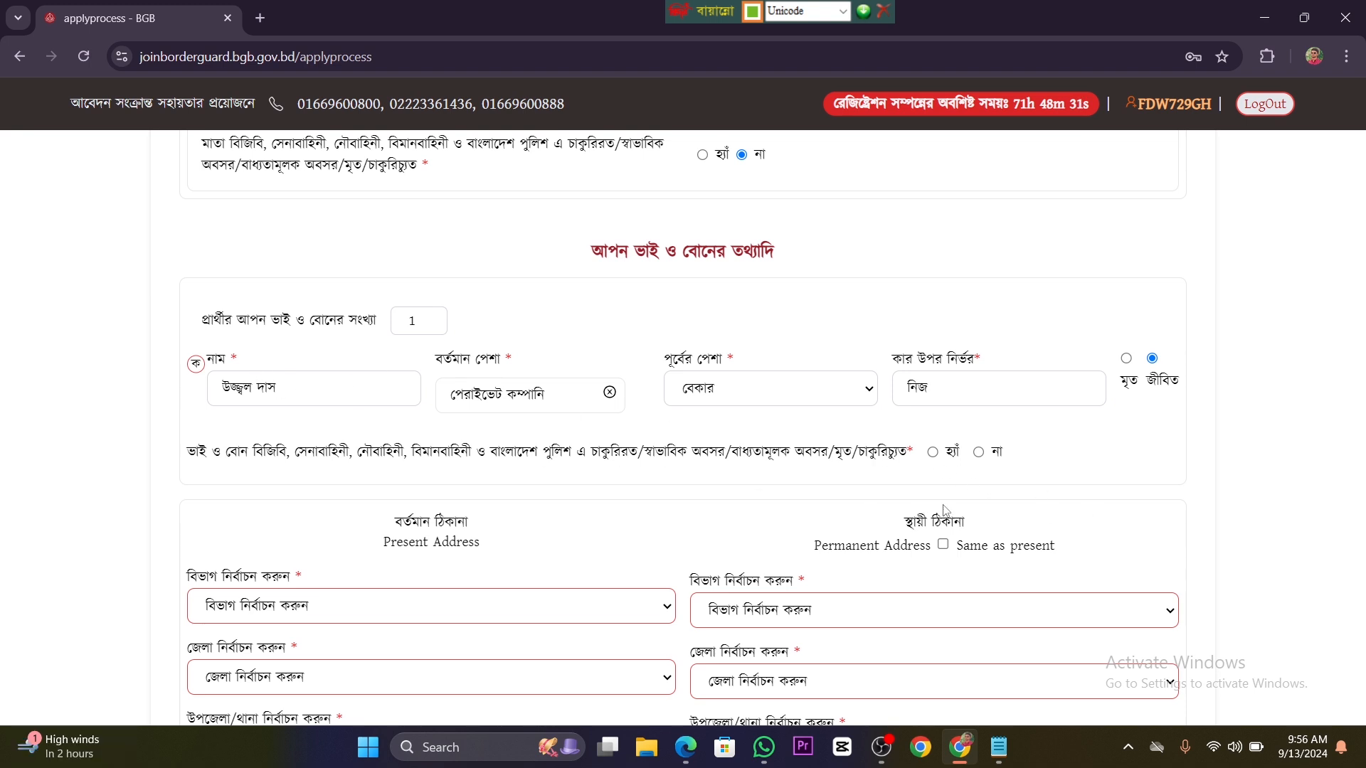
click(979, 453)
Step: Select the division, district and upazila/thana of the applicant's present address
scroll(595, 552, down, 3)
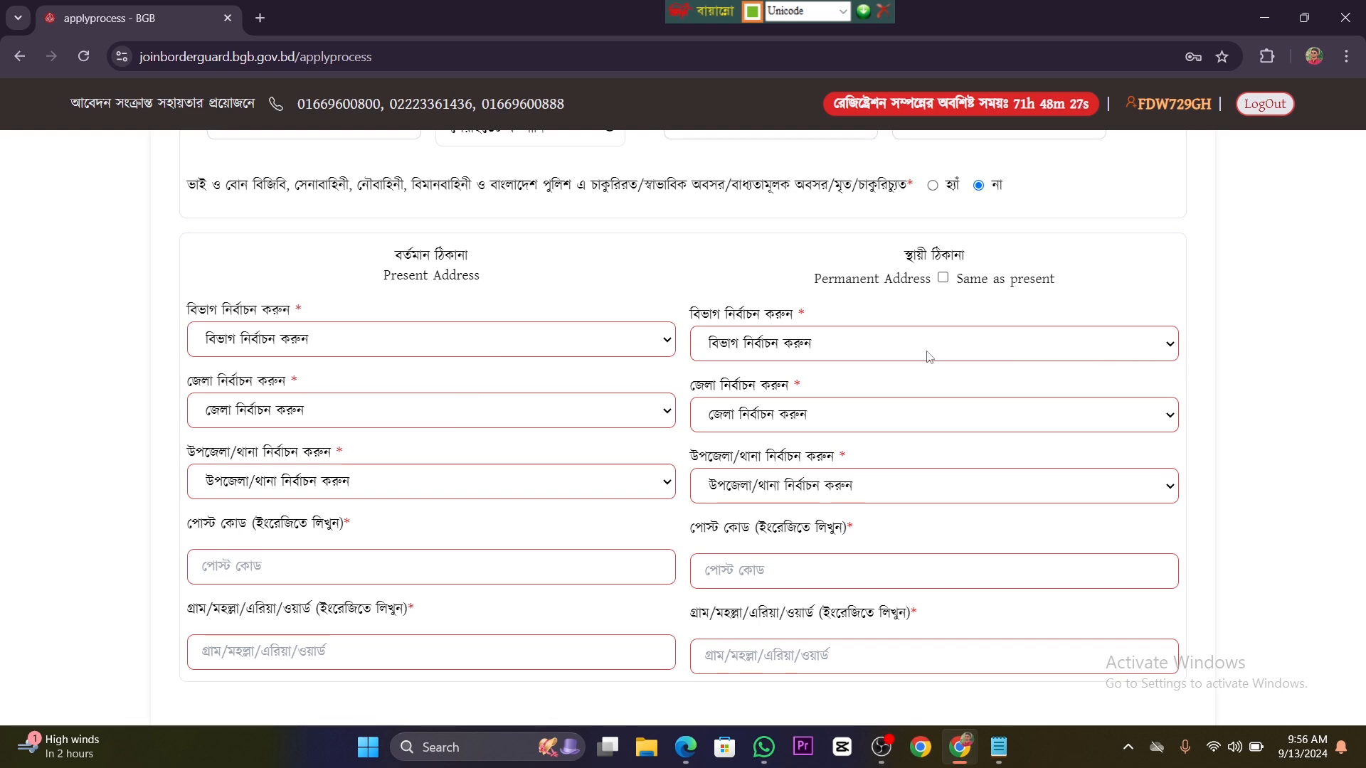
scroll(818, 406, down, 2)
scroll(574, 464, down, 4)
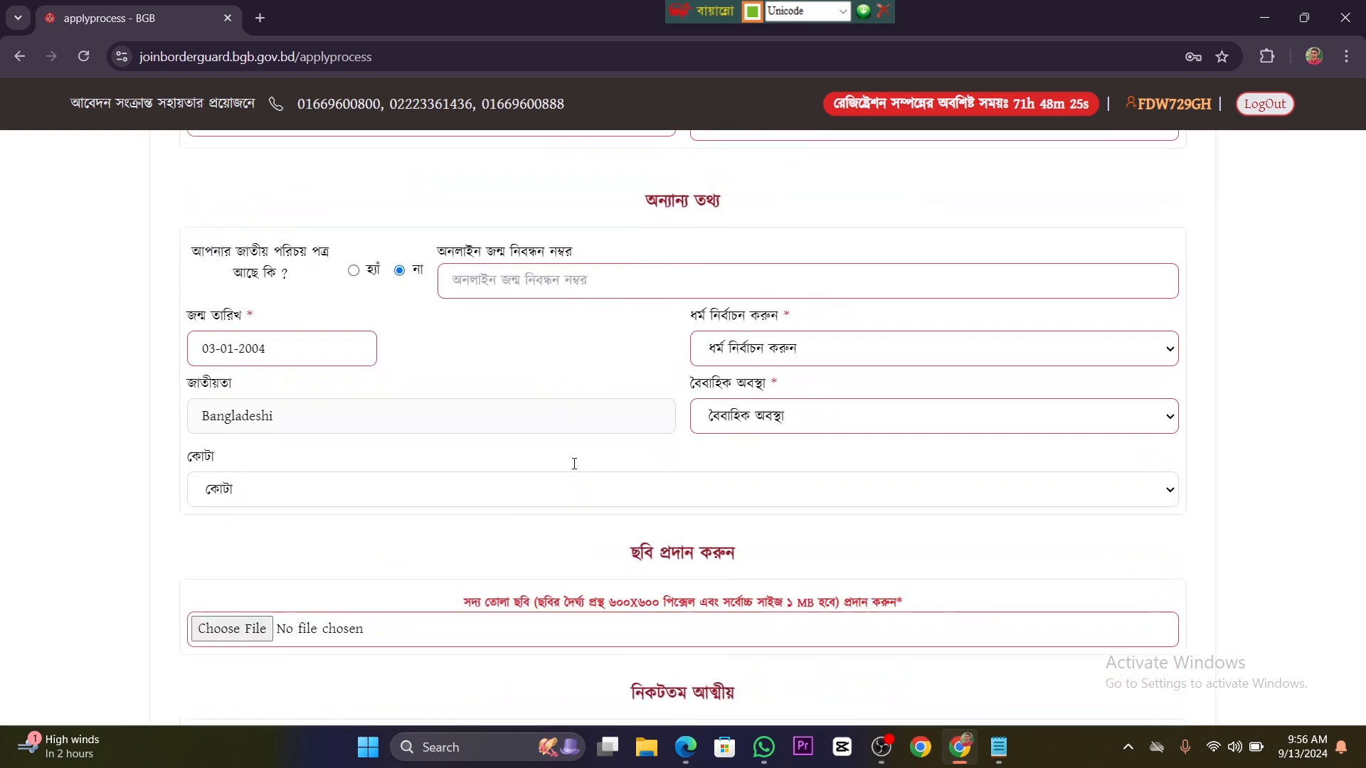
scroll(574, 463, up, 8)
scroll(574, 464, down, 2)
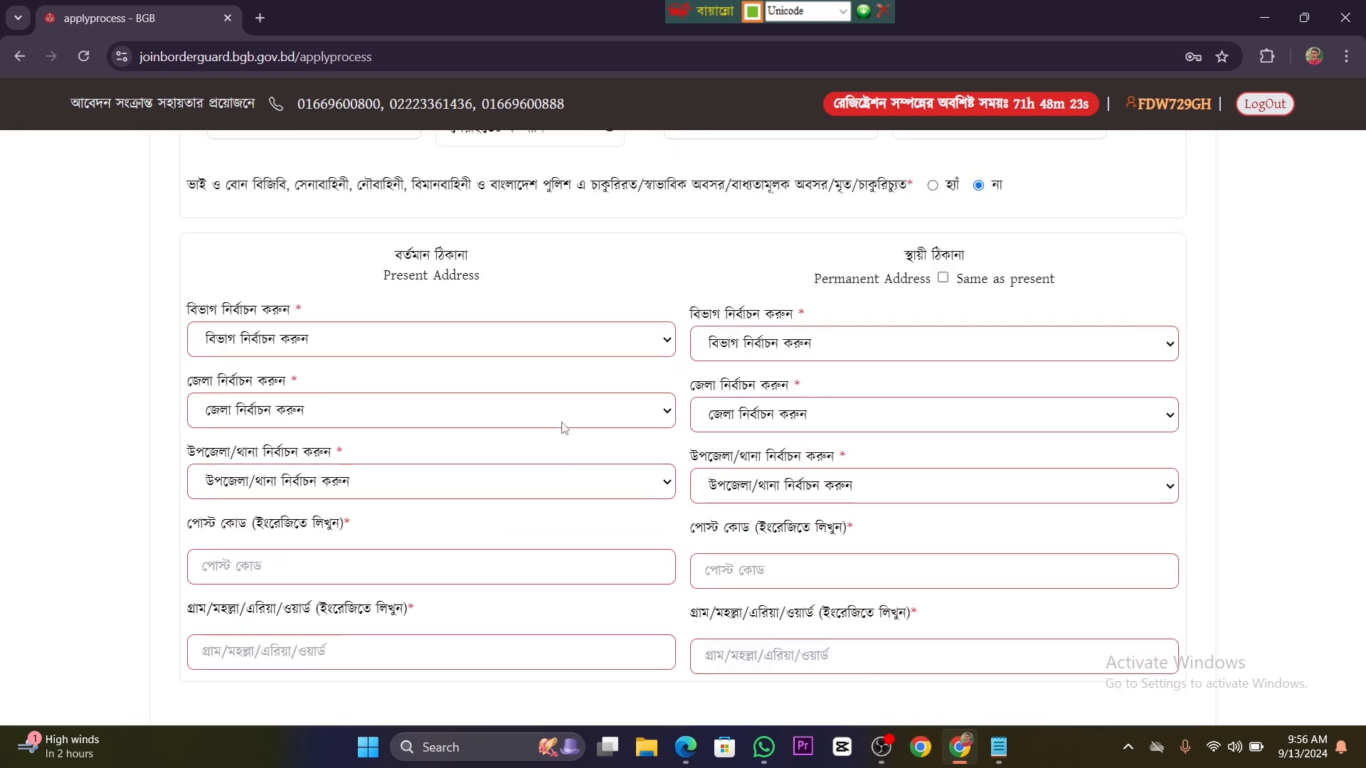
click(653, 348)
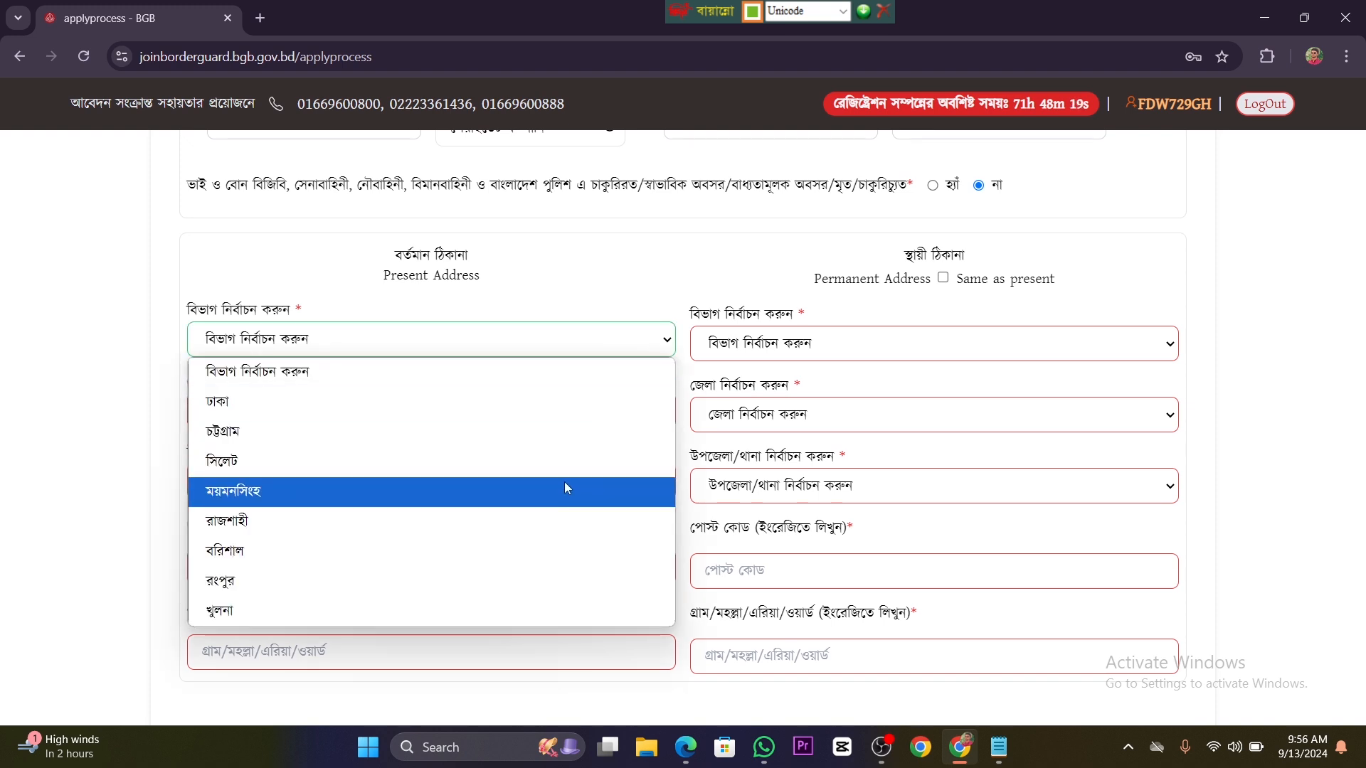
click(567, 551)
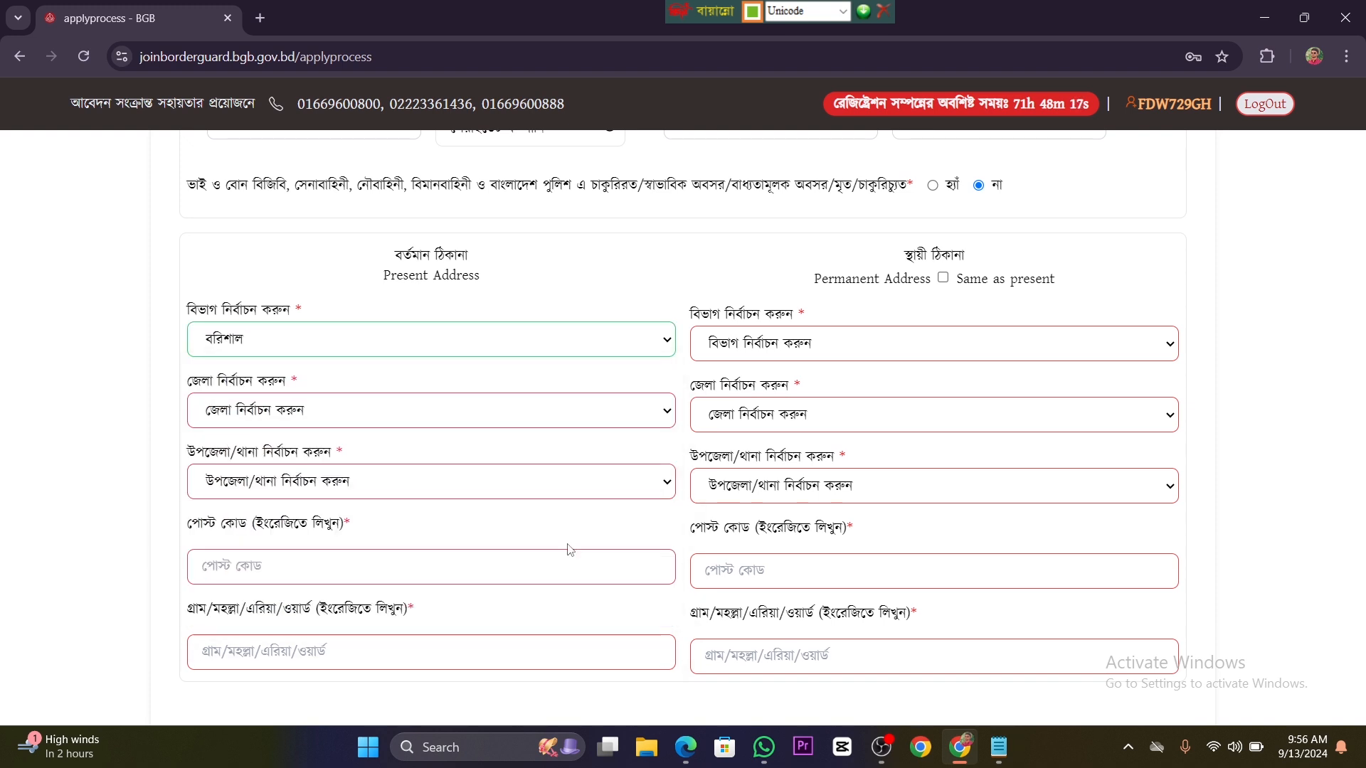
click(644, 411)
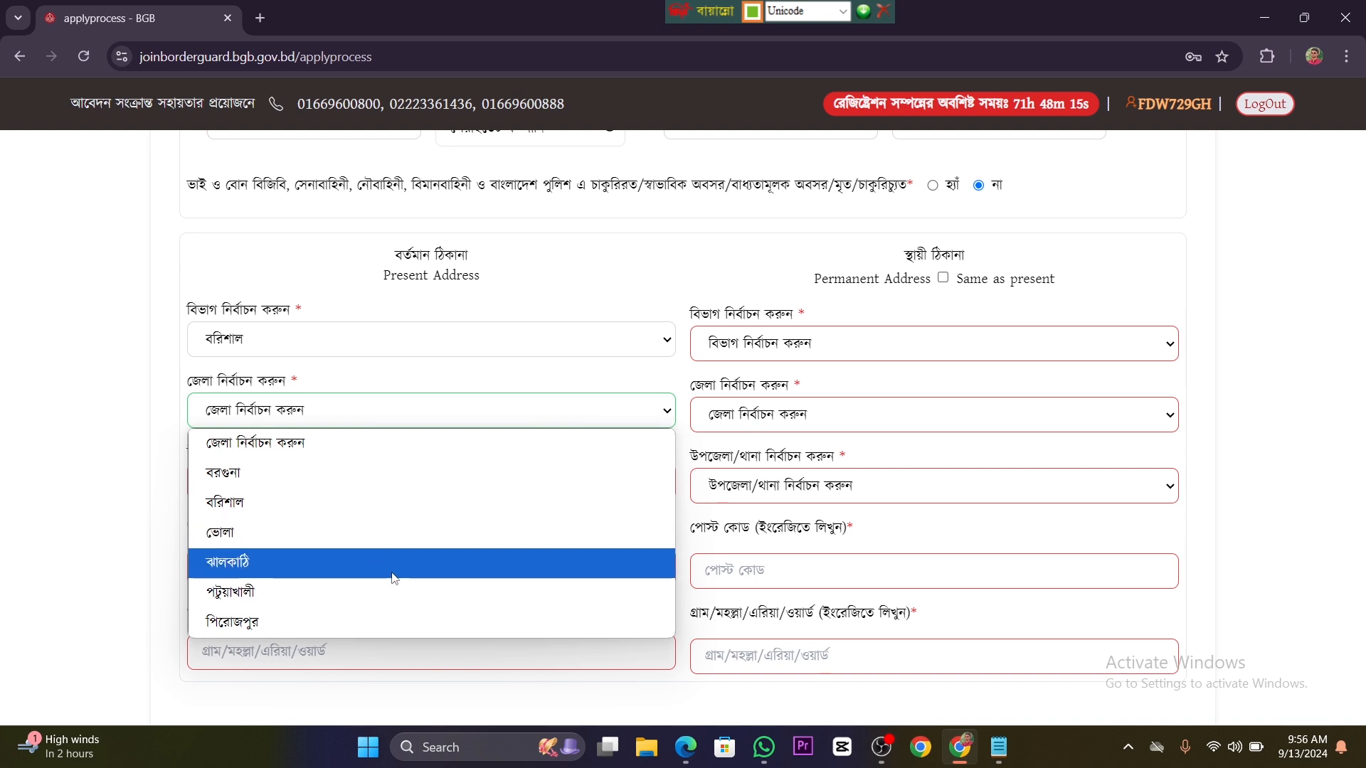
click(403, 622)
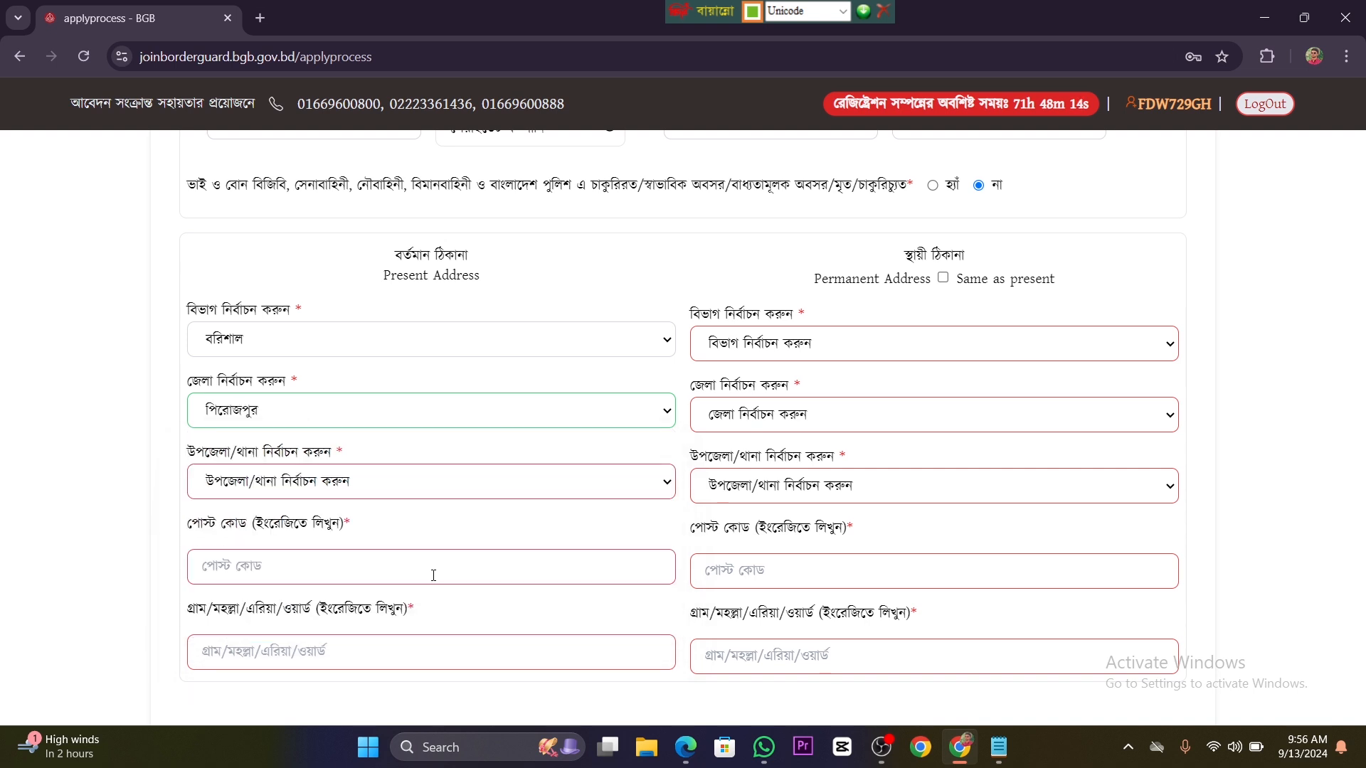
click(562, 489)
click(505, 353)
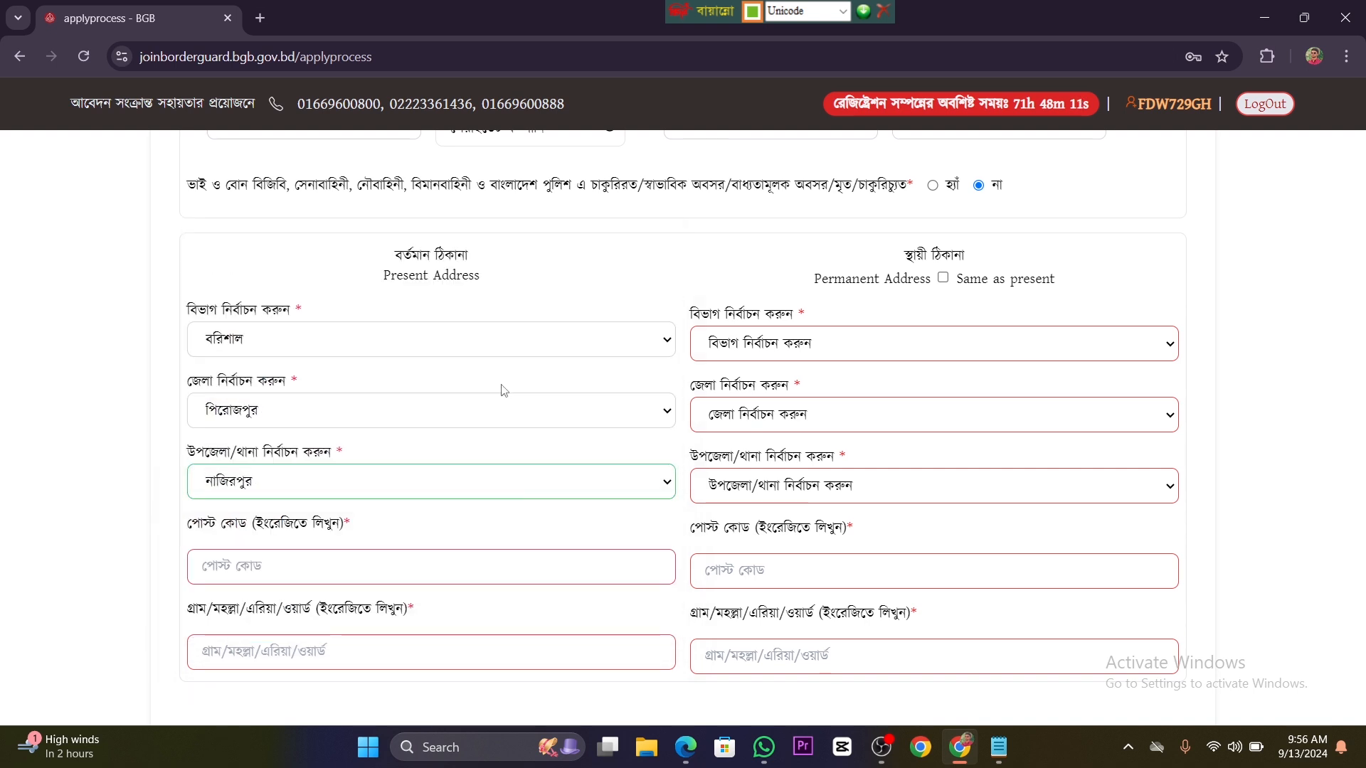
Step: Fill in the postcode and the village or area of the applicant's present address
scroll(499, 570, down, 2)
click(358, 385)
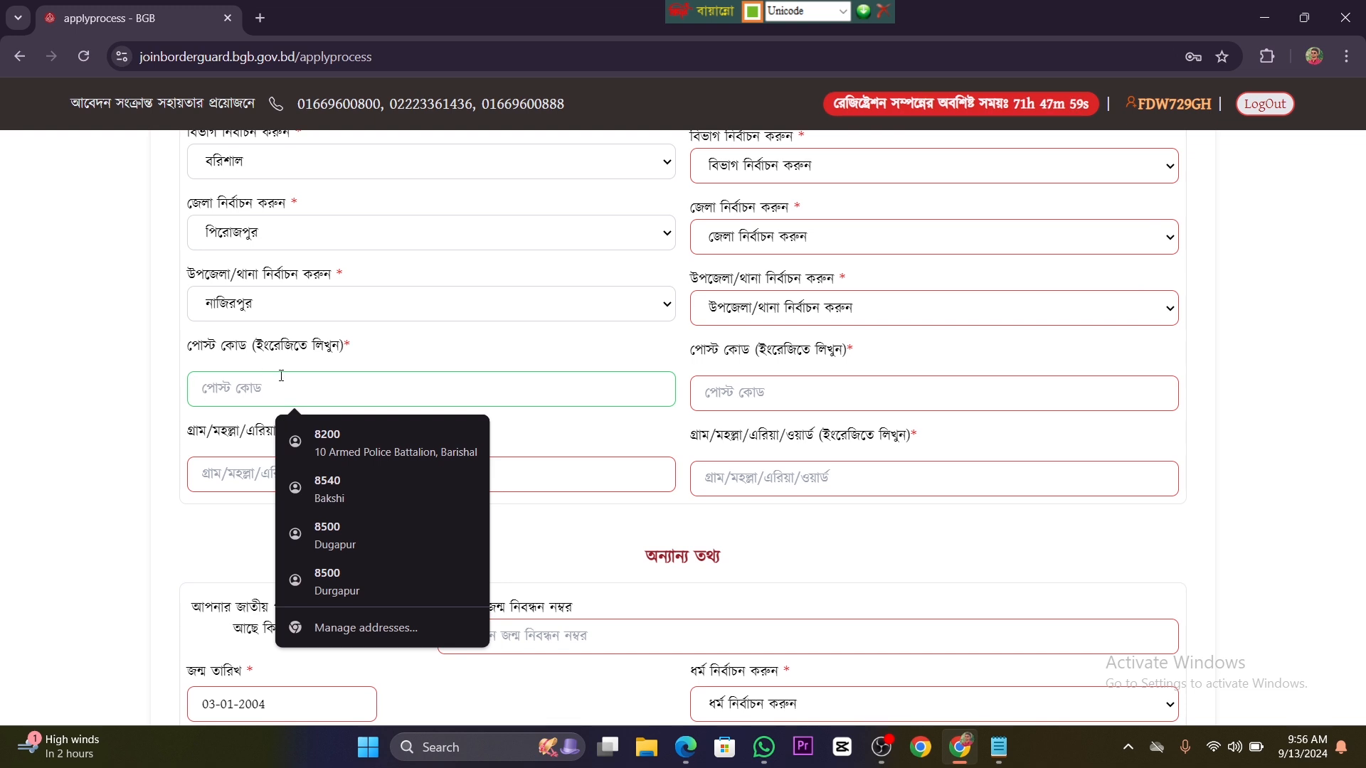
click(227, 467)
click(230, 375)
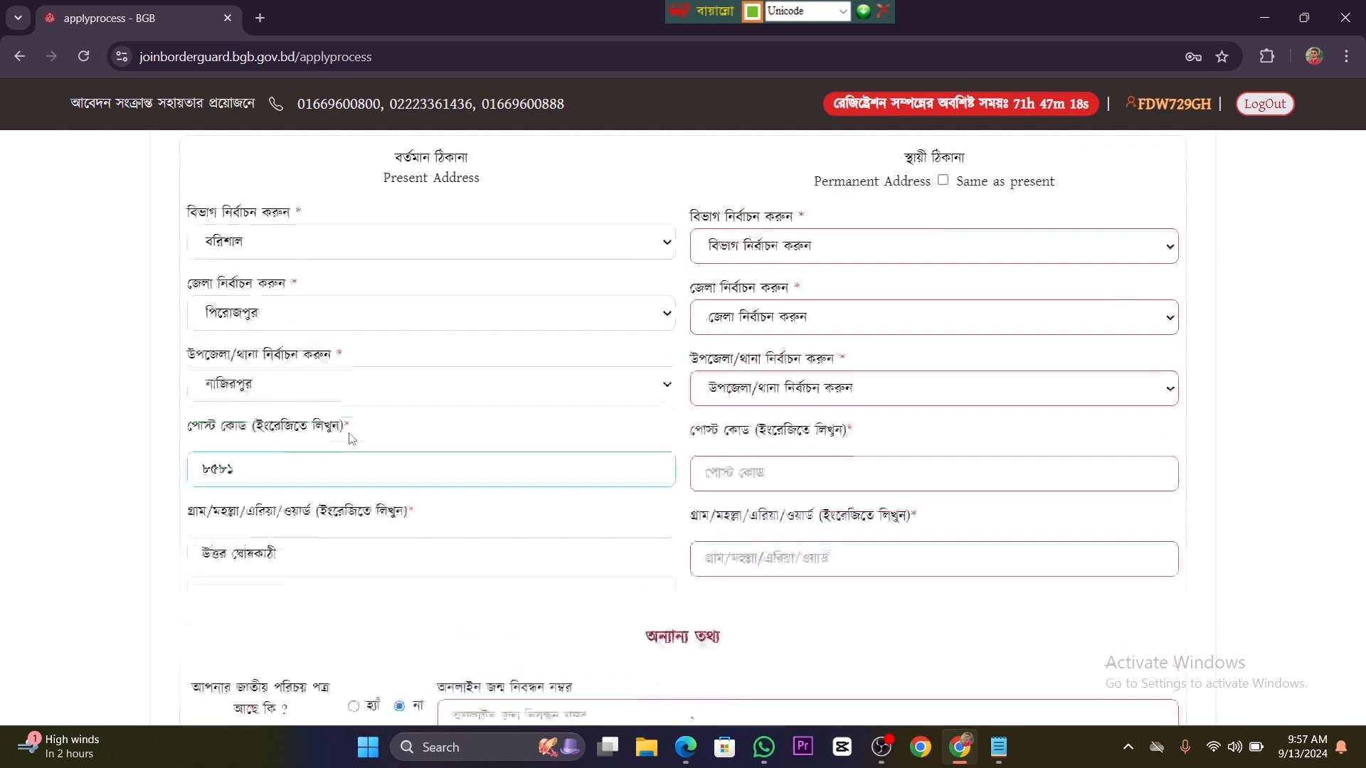
scroll(345, 420, up, 2)
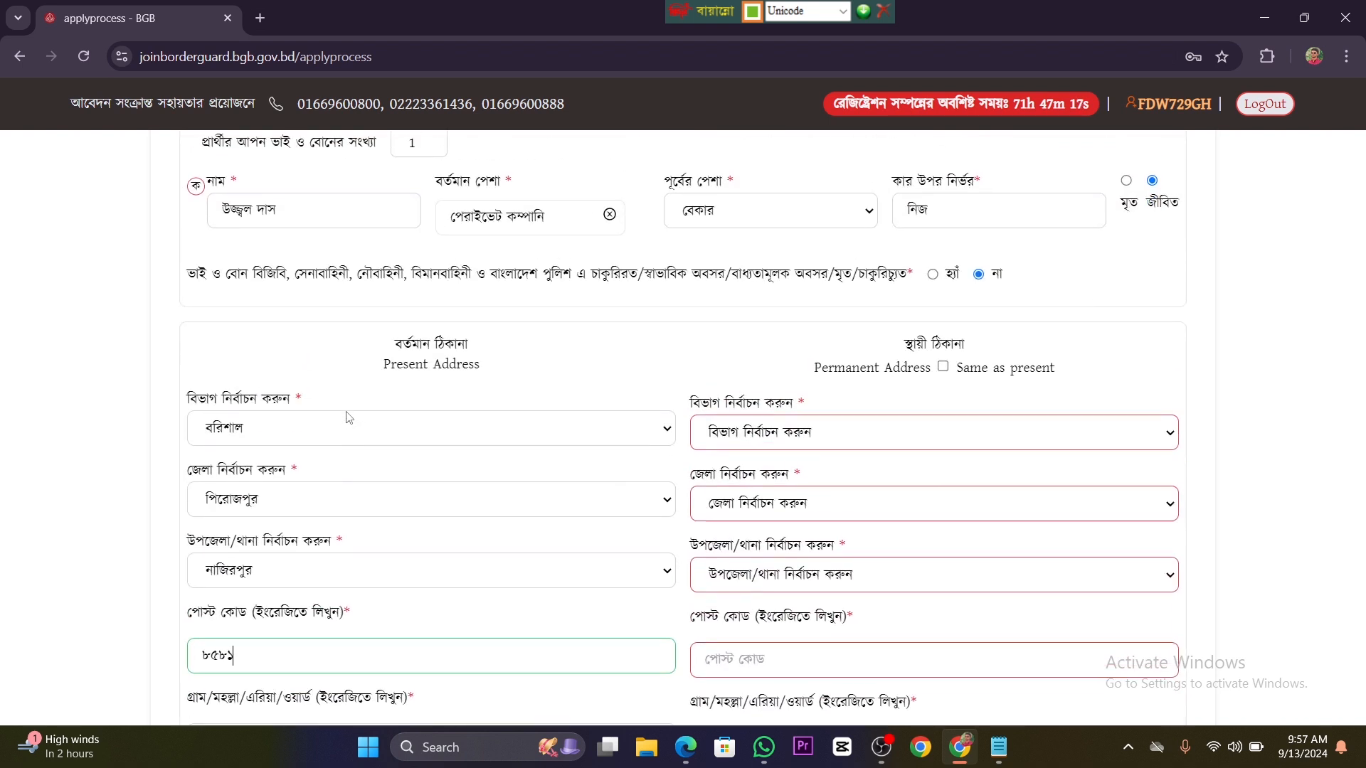
scroll(345, 420, down, 1)
scroll(259, 513, down, 1)
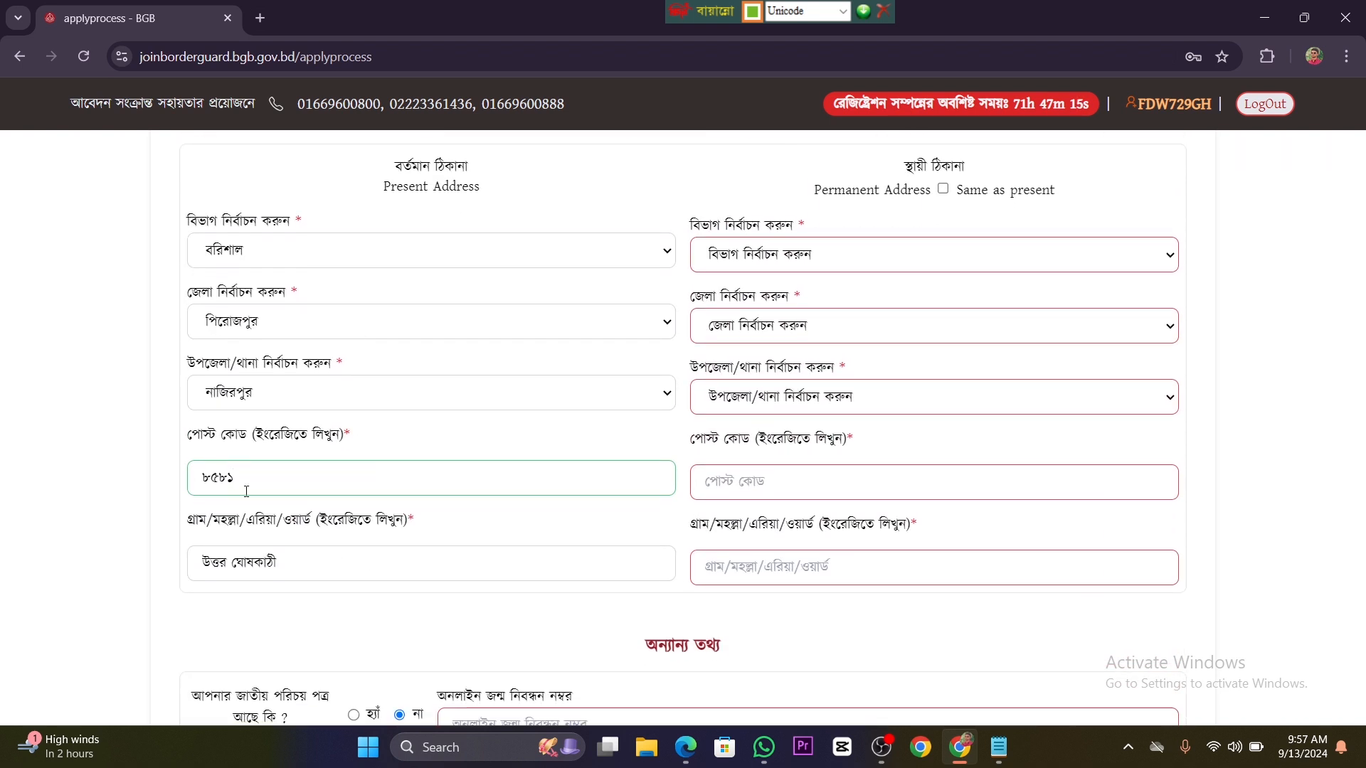
Step: Set the permanent address to be the same as the present address
scroll(360, 474, down, 1)
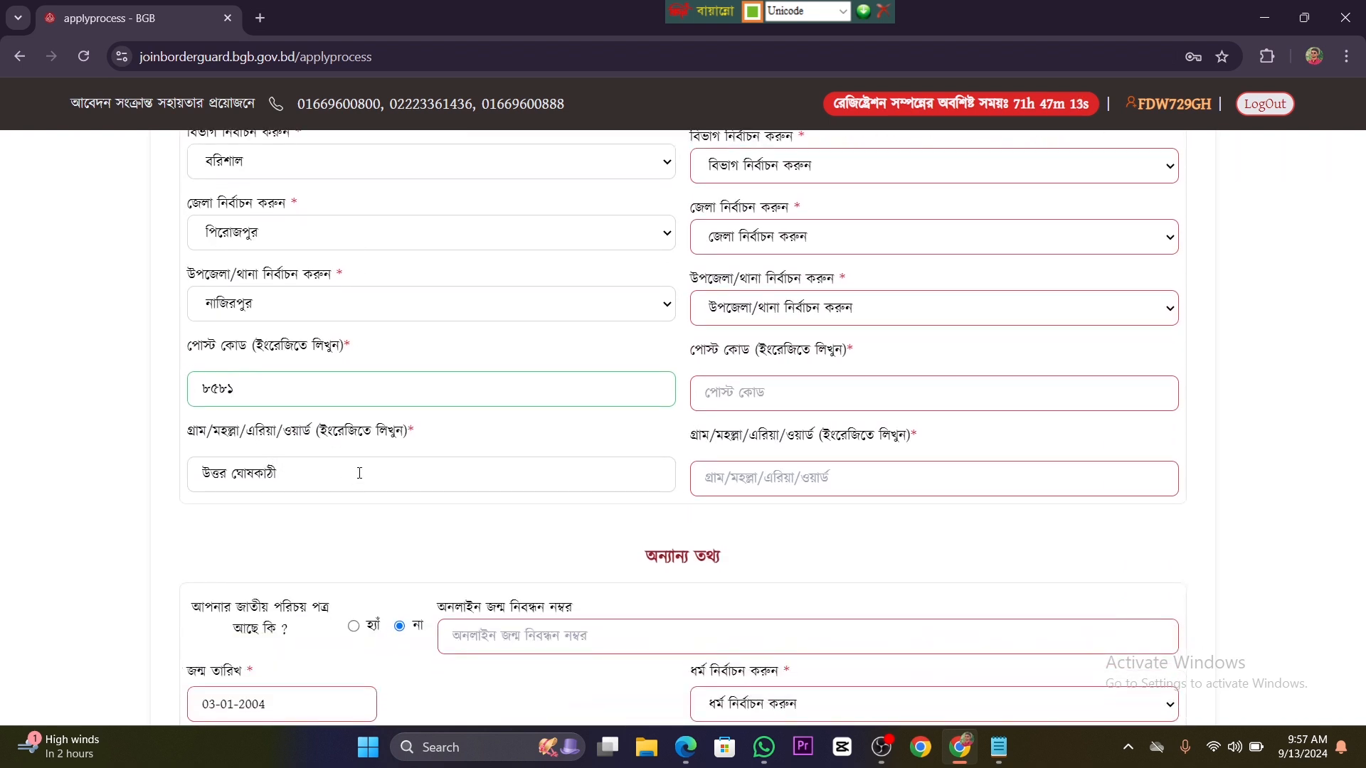
scroll(412, 497, up, 2)
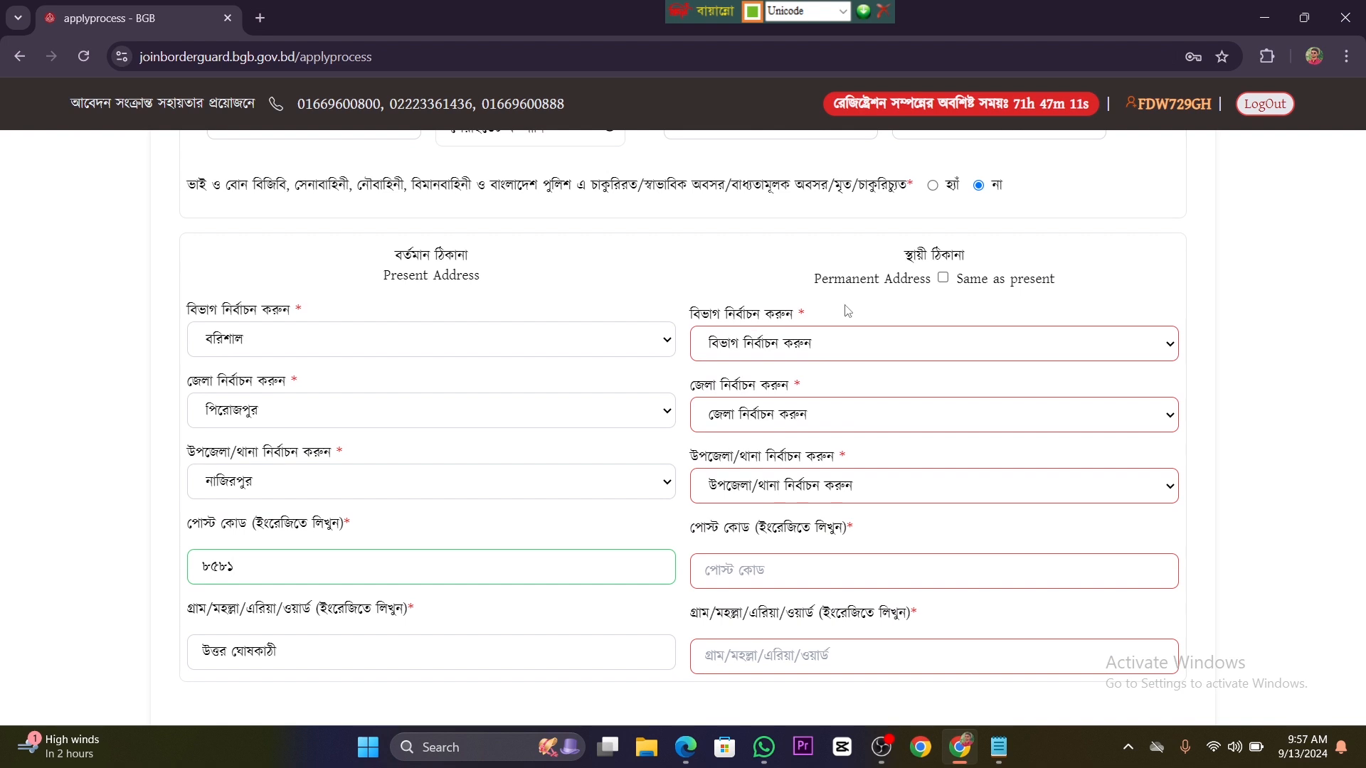
click(944, 279)
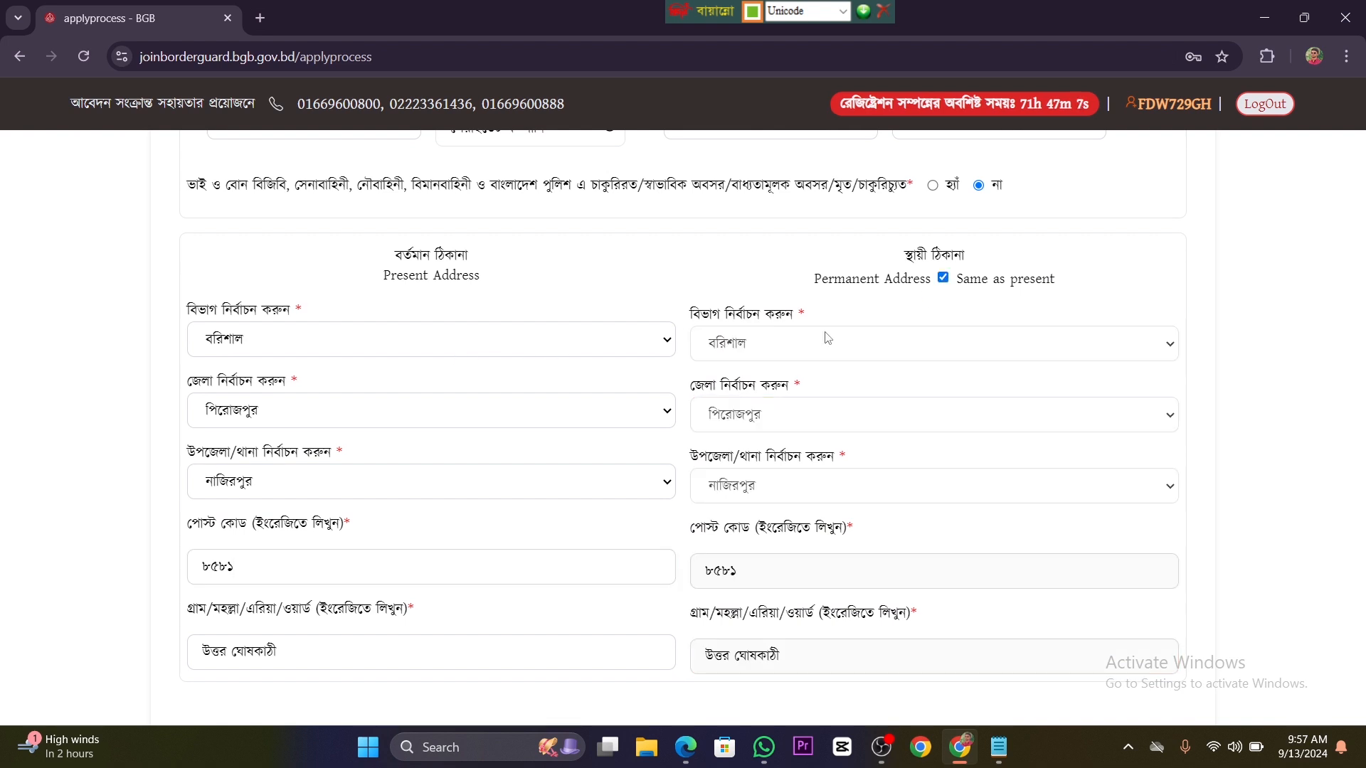
Step: Answer হ্যাঁ to having a national ID card, and fill in the national ID number and the online birth registration number
scroll(825, 338, down, 1)
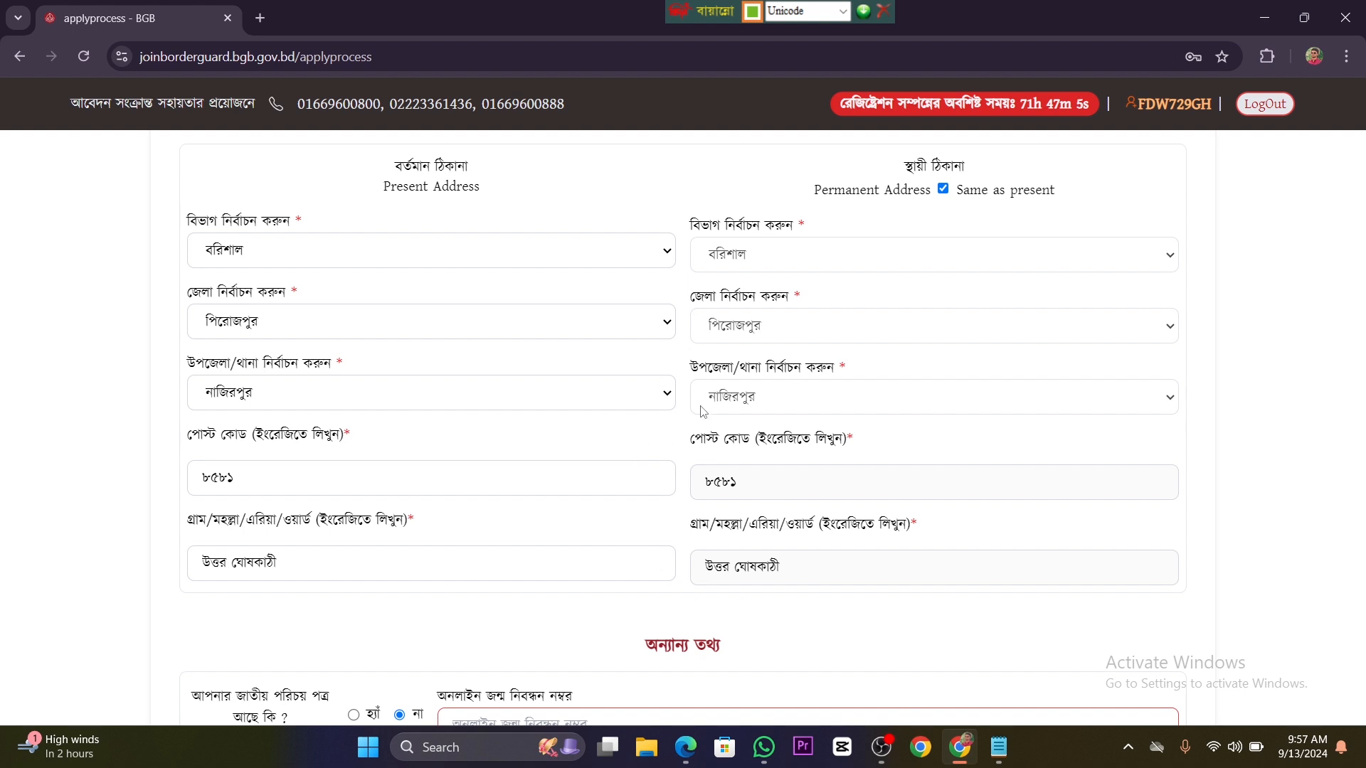
scroll(552, 396, down, 2)
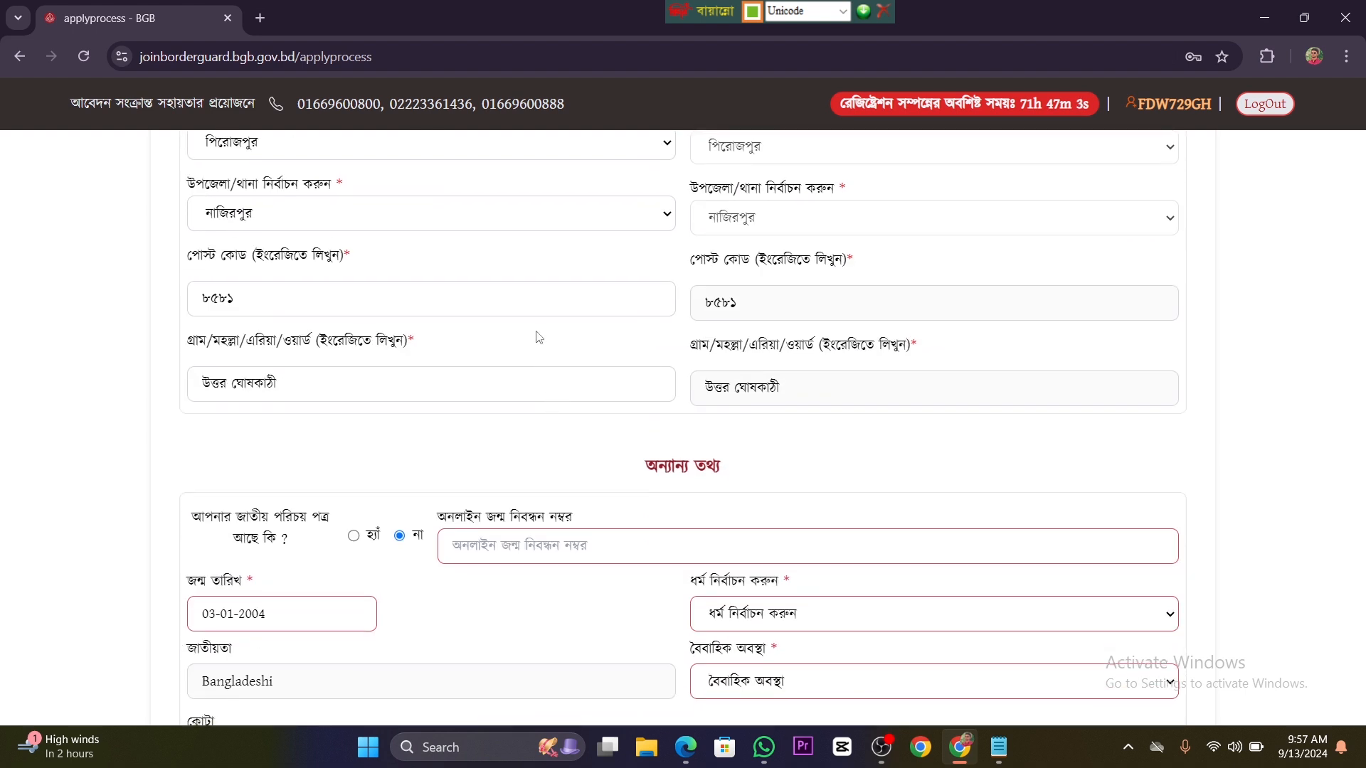
scroll(538, 337, down, 1)
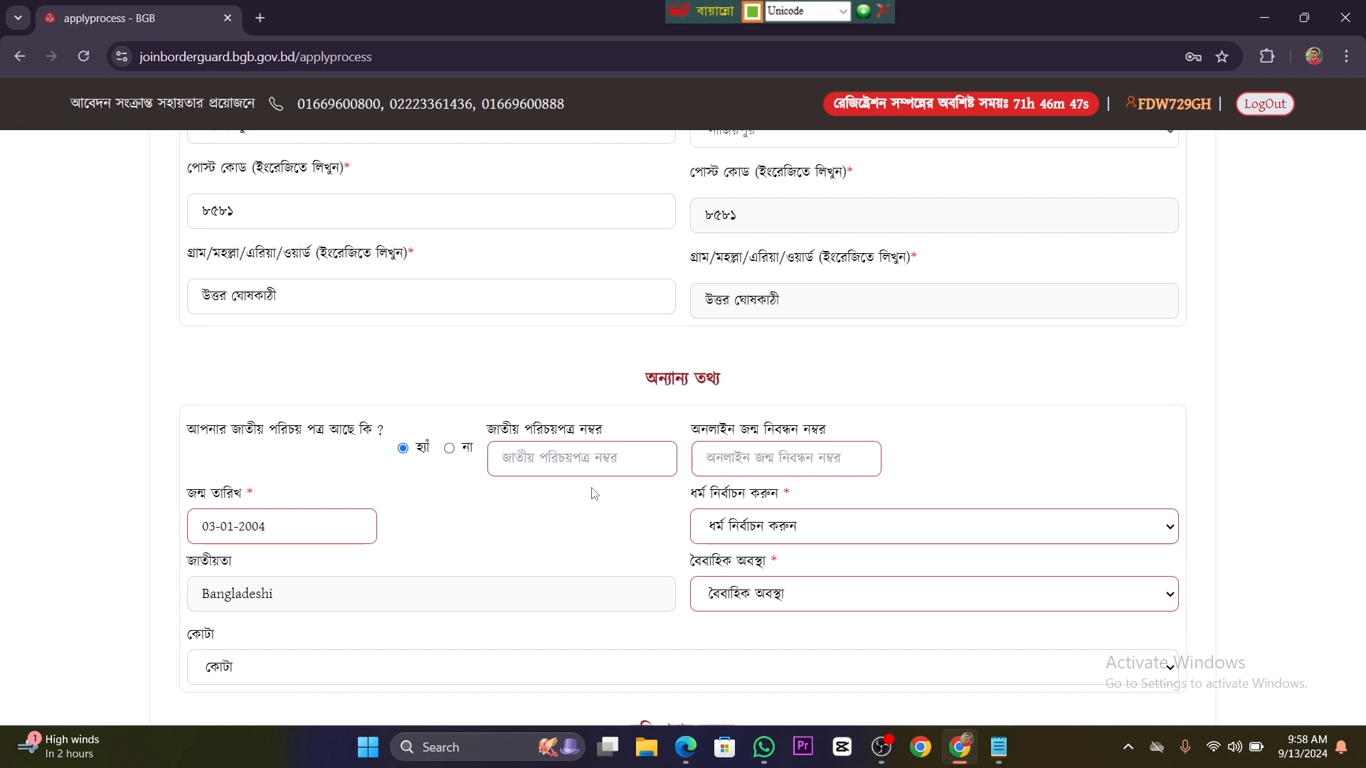
click(584, 466)
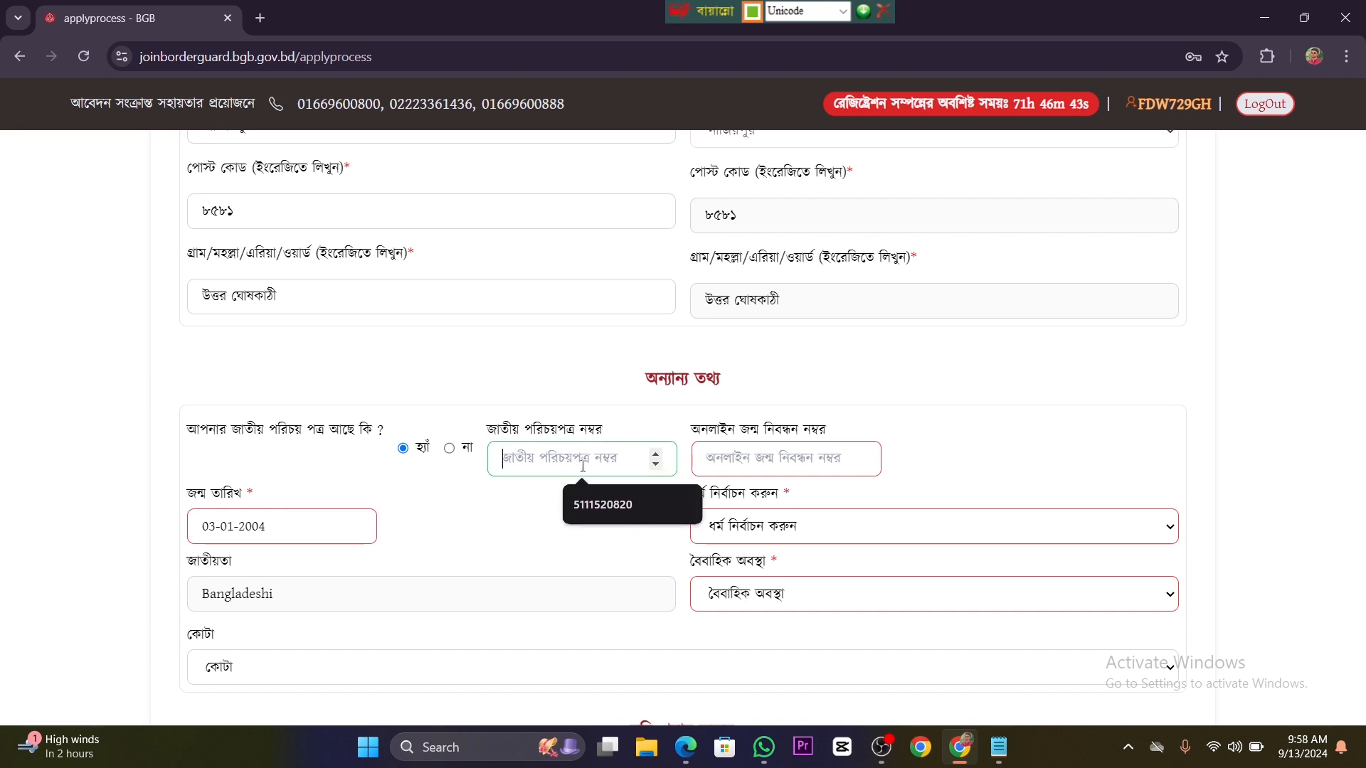
key(ctrl+v)
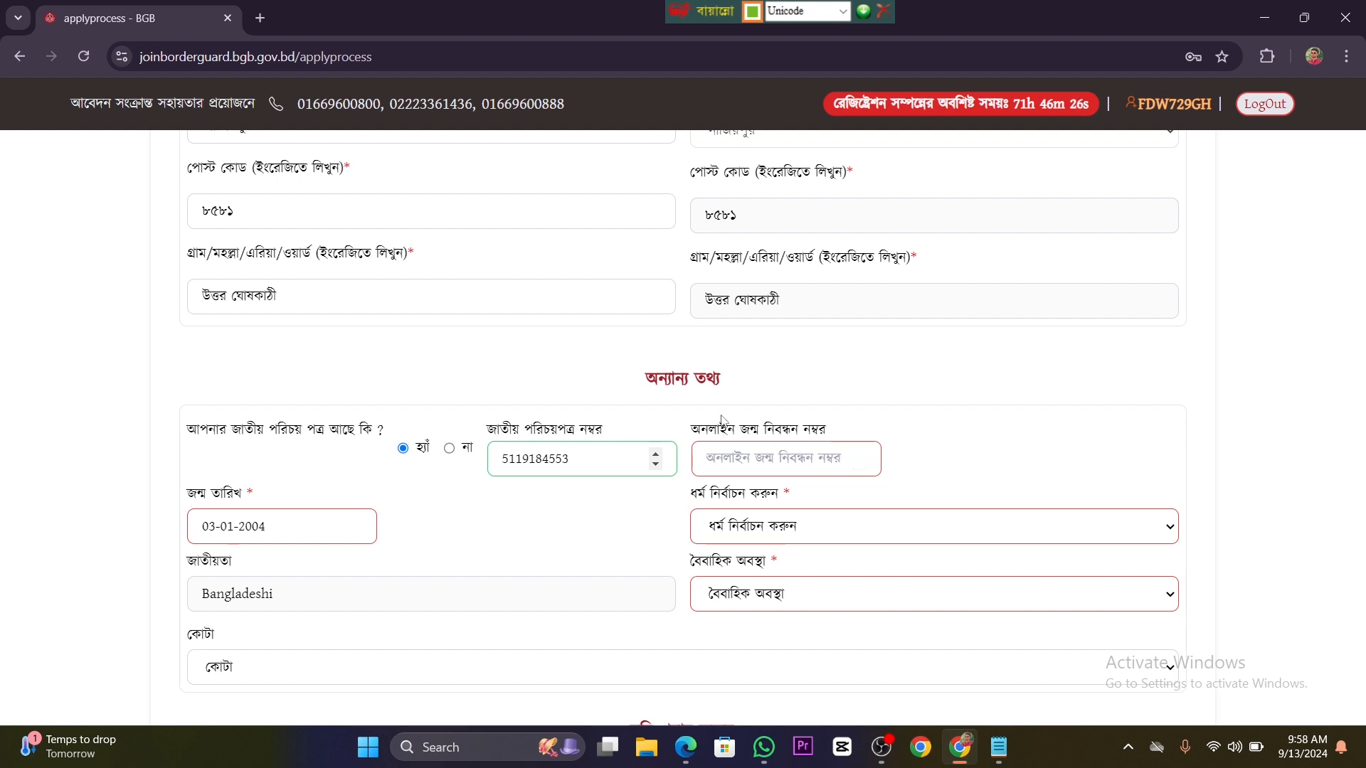
click(784, 463)
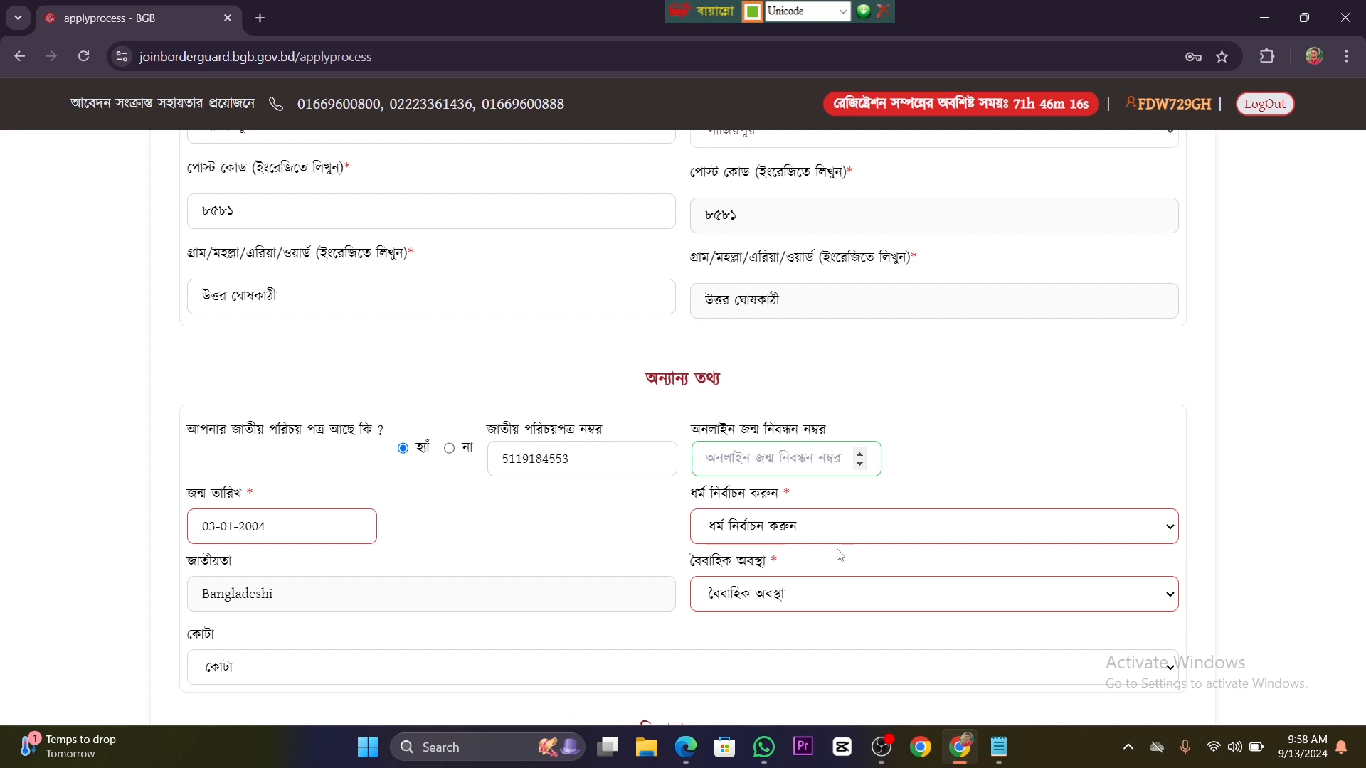
key(ctrl+v)
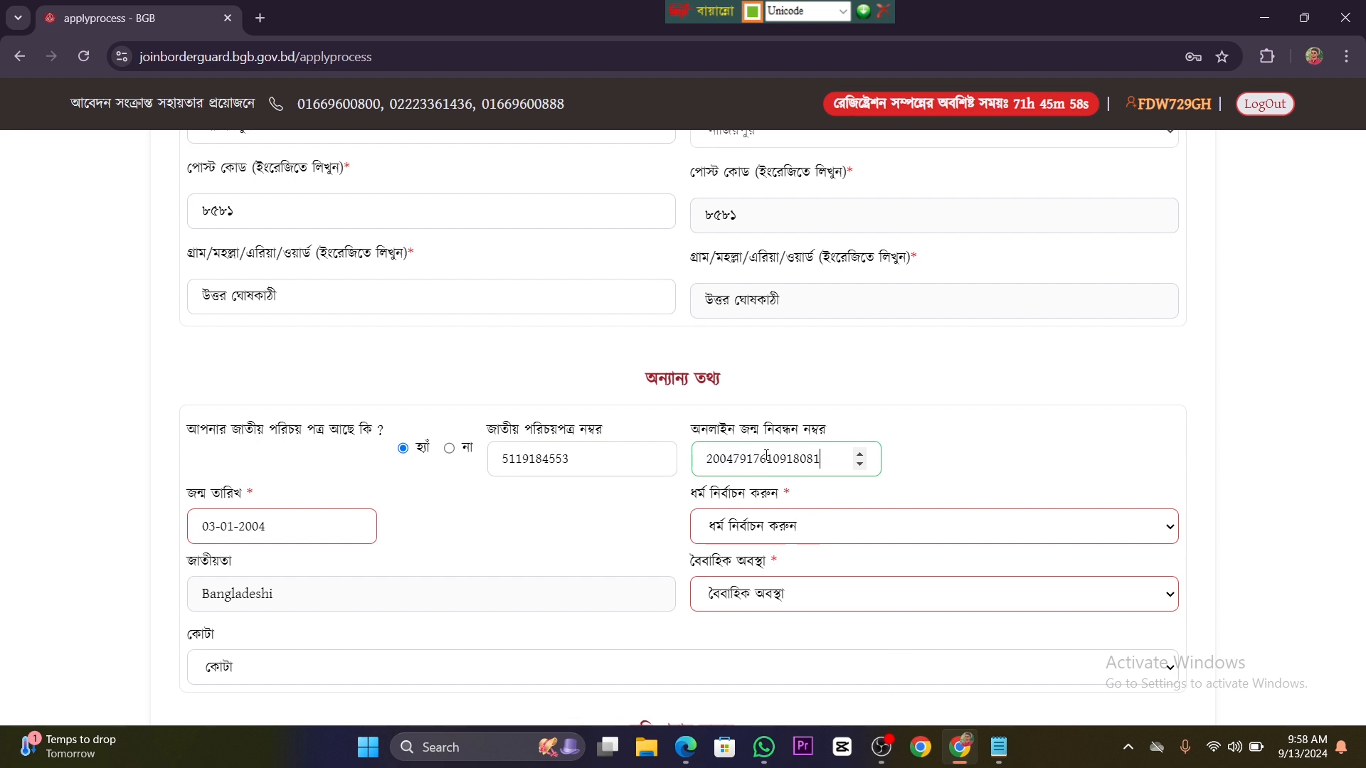
scroll(283, 491, down, 1)
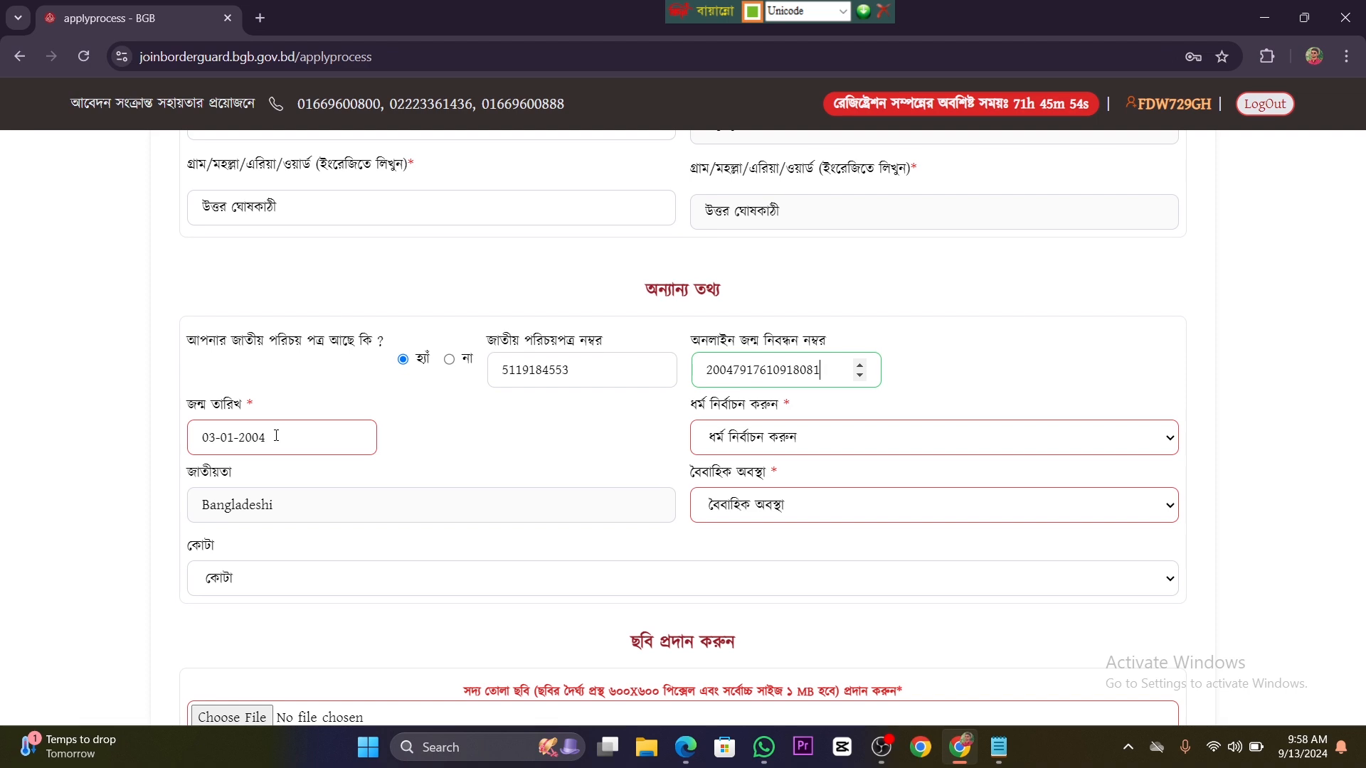
click(276, 436)
scroll(269, 439, up, 10)
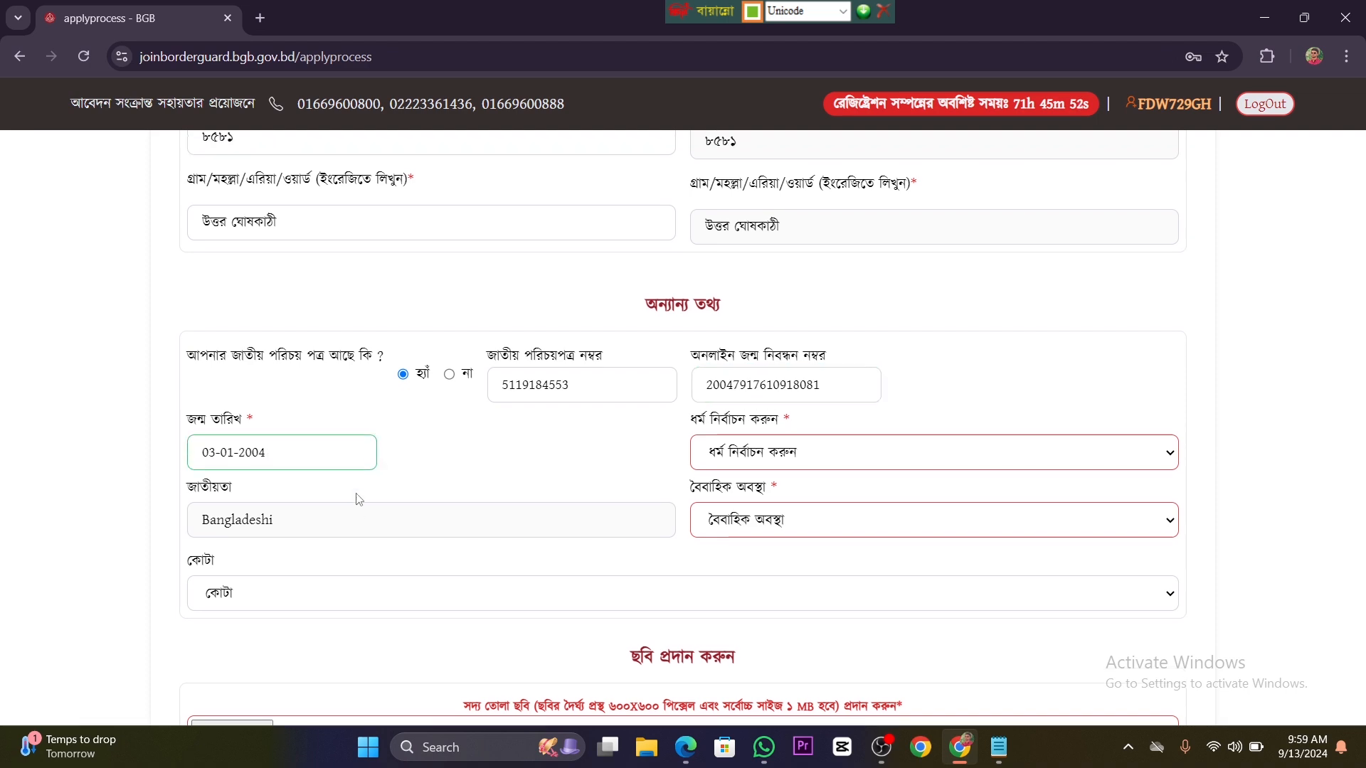
scroll(547, 350, up, 4)
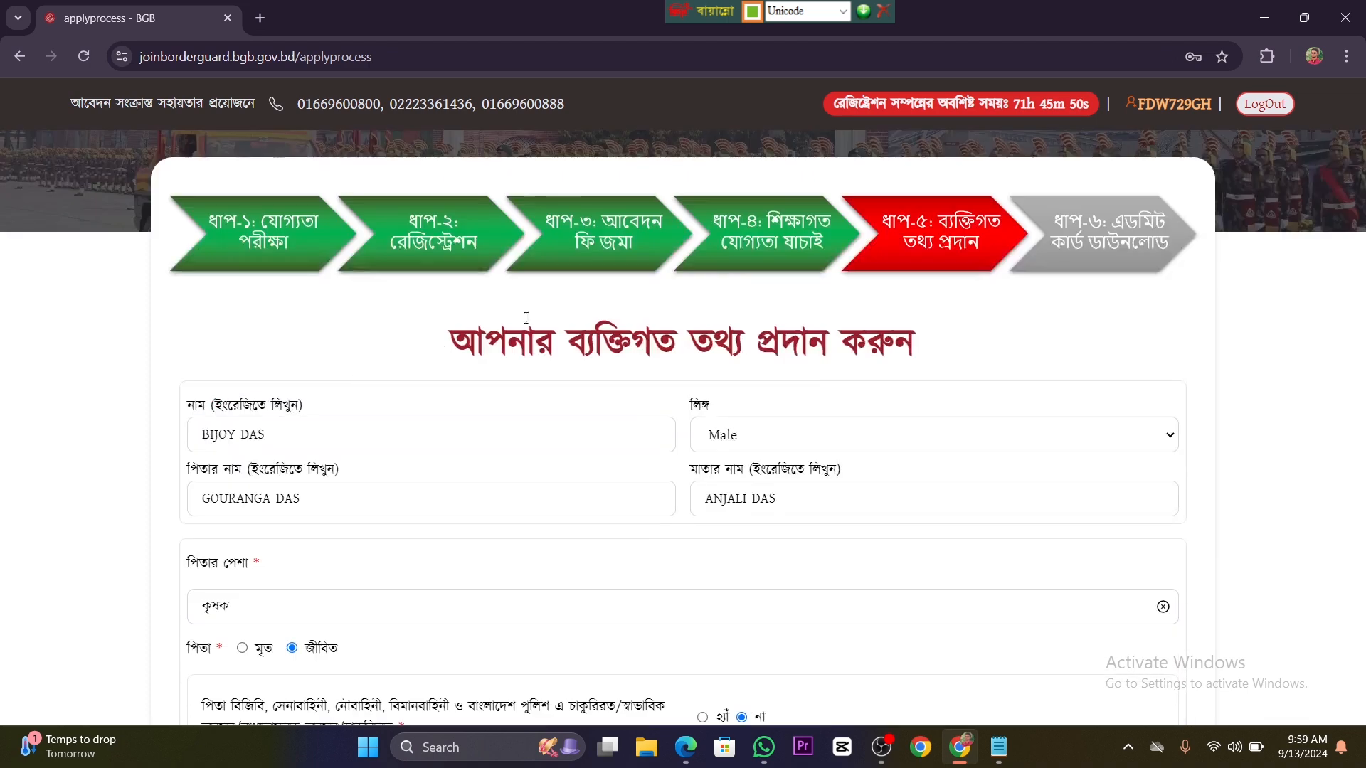
scroll(287, 493, down, 12)
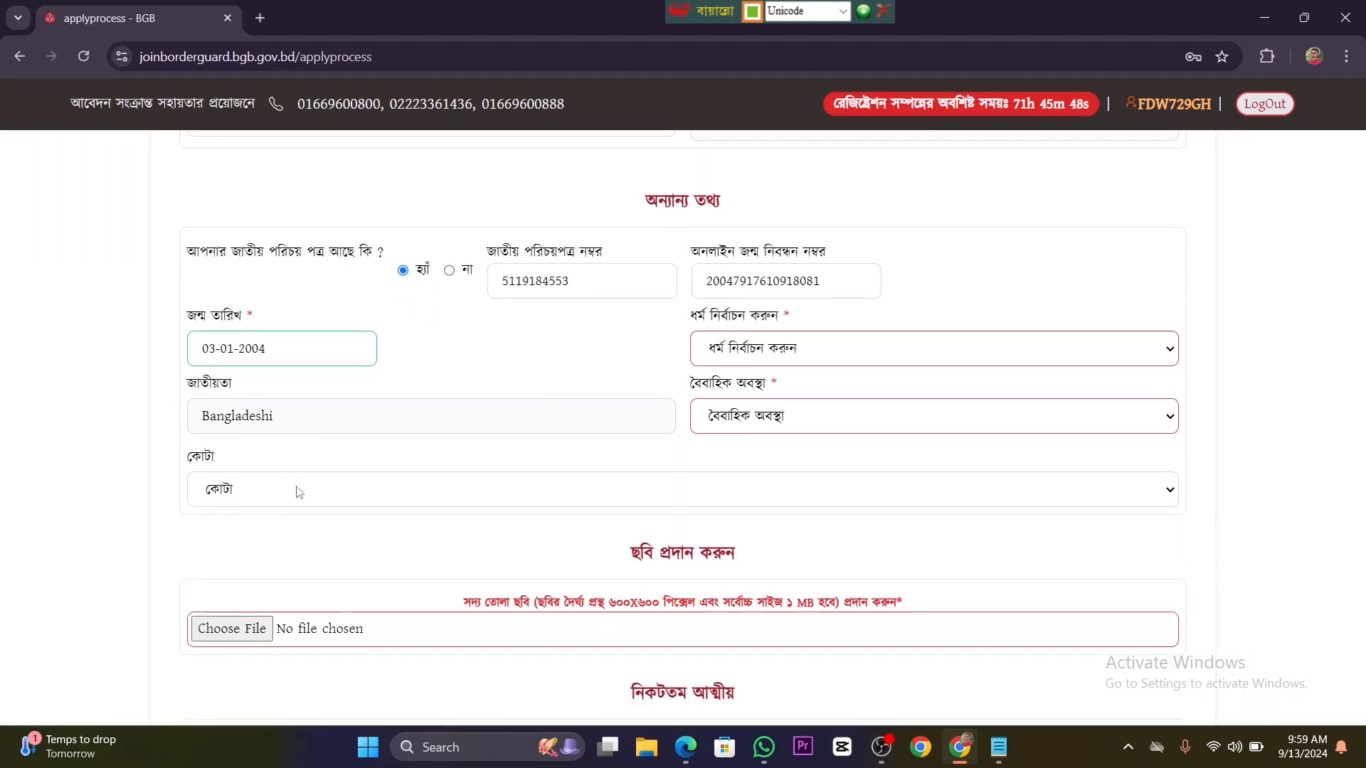
Step: Set the applicant's religion to হিন্দু ধর্ম / সনাতন ধর্ম
scroll(280, 347, up, 1)
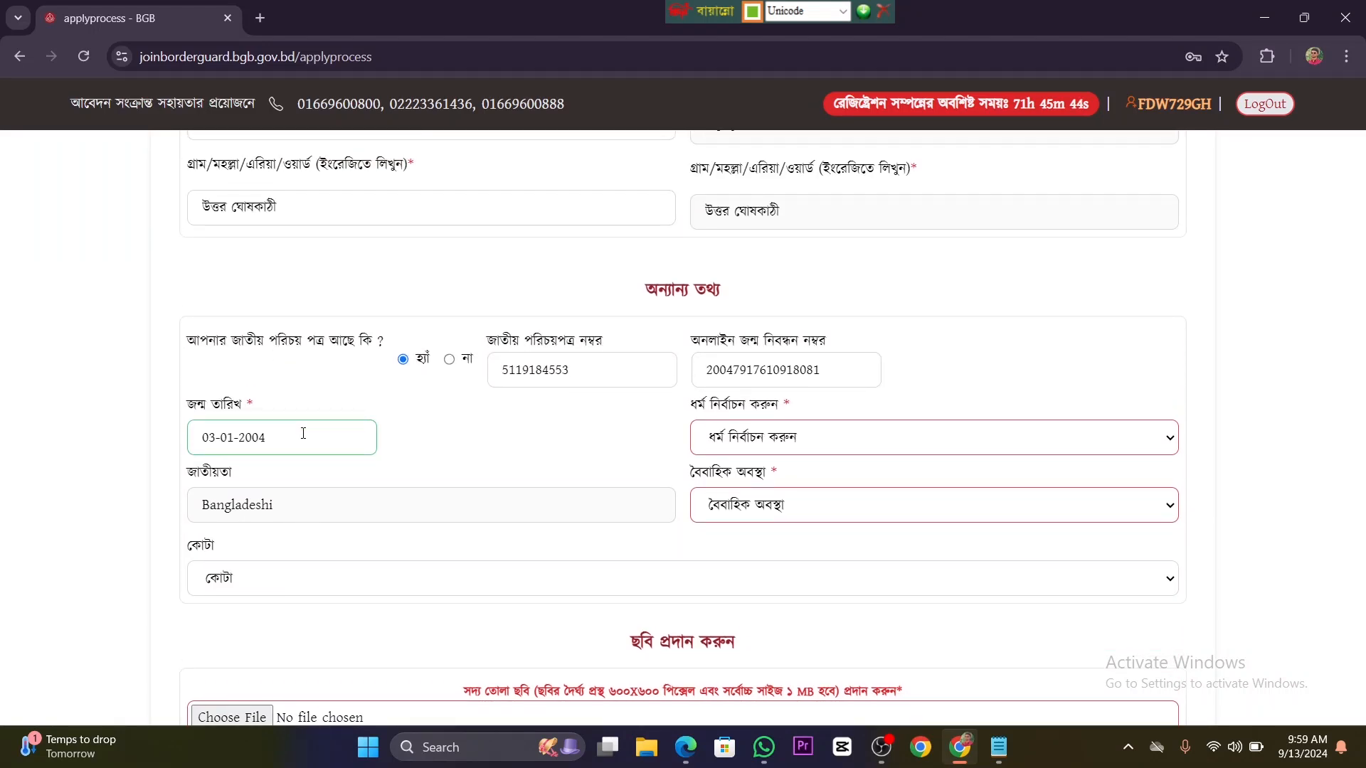
click(876, 430)
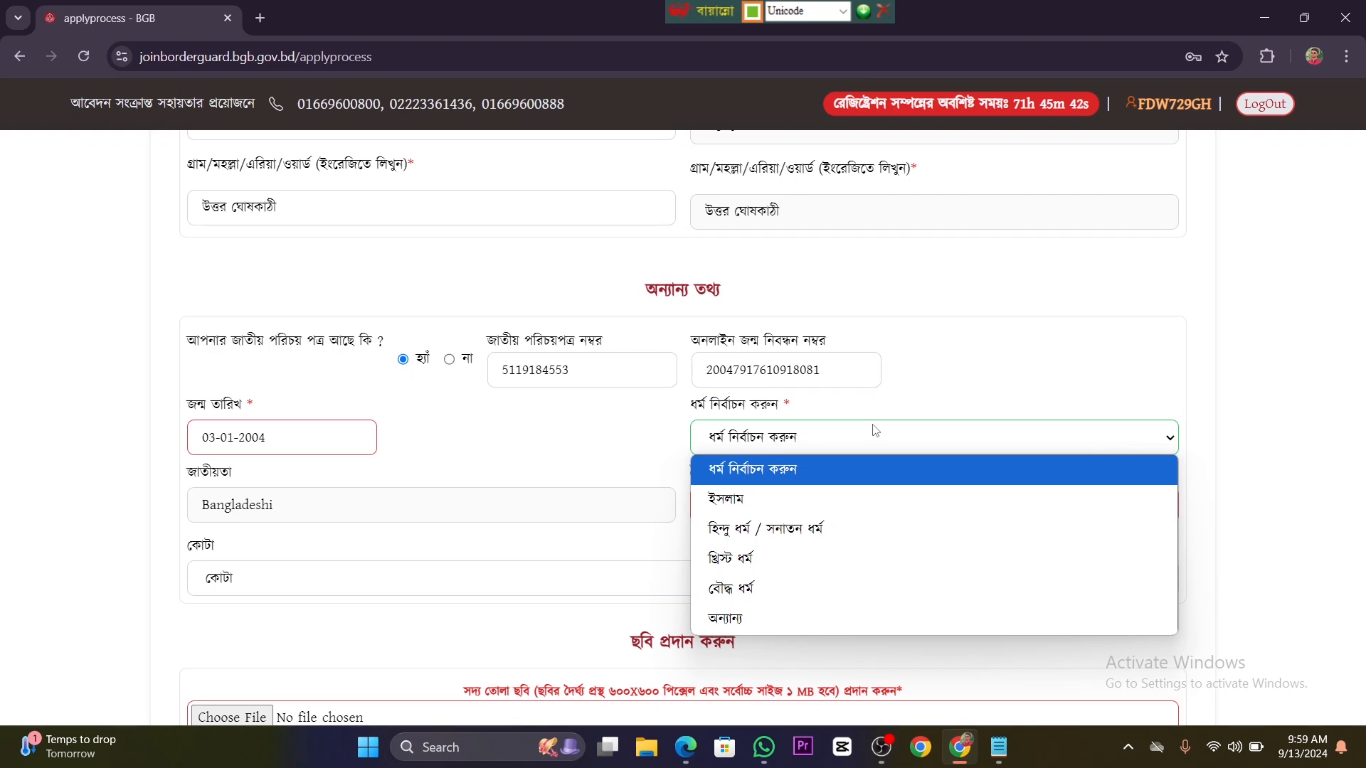
click(821, 540)
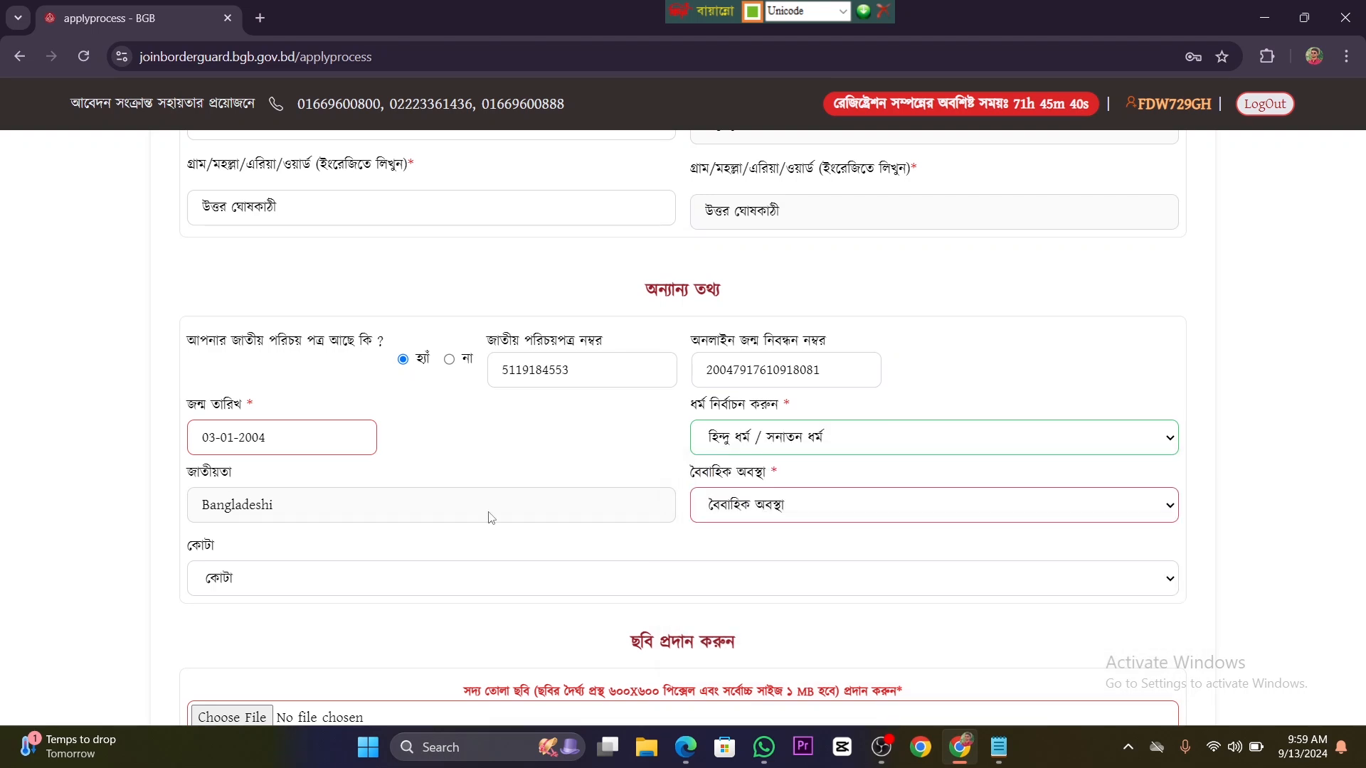
Step: Set the applicant's marital status to অবিবাহিত and the quota to সাধারণ প্রার্থী
click(889, 509)
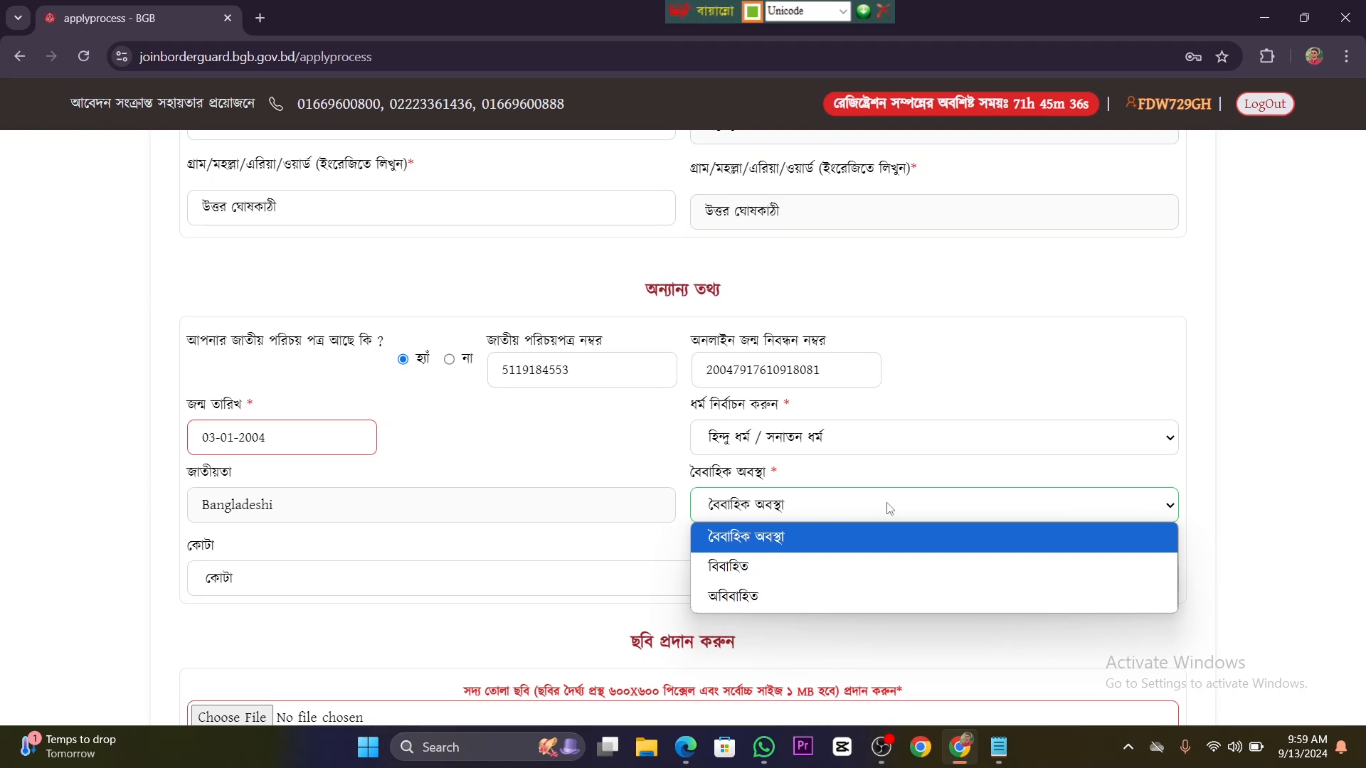
click(845, 596)
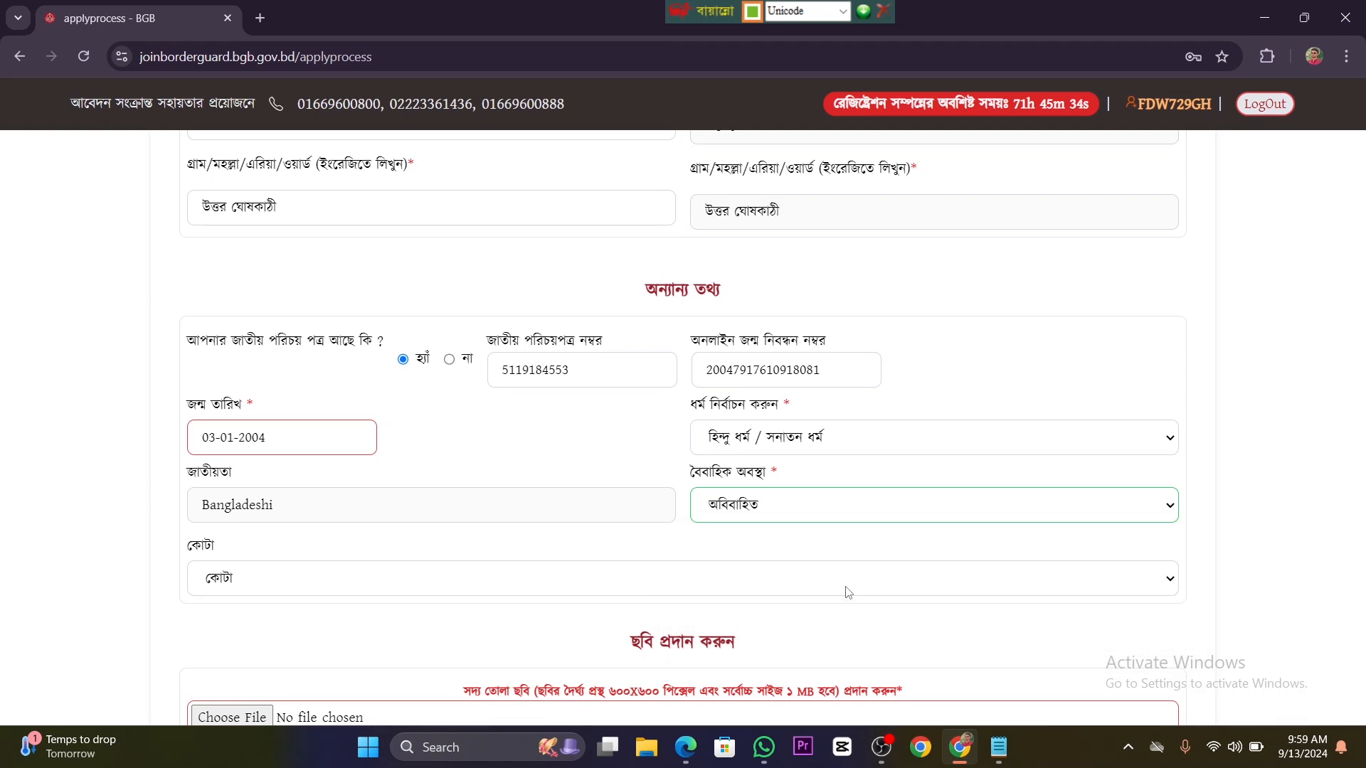
click(392, 590)
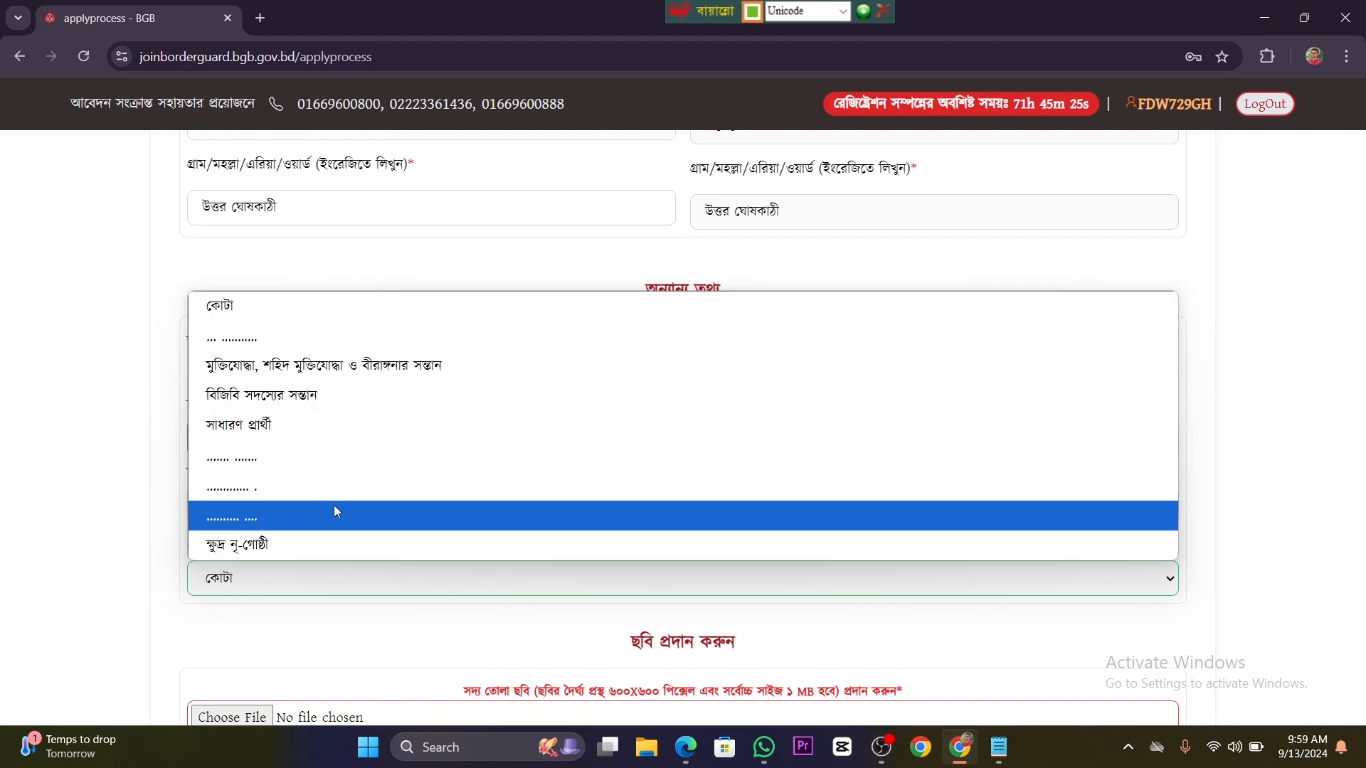
click(301, 425)
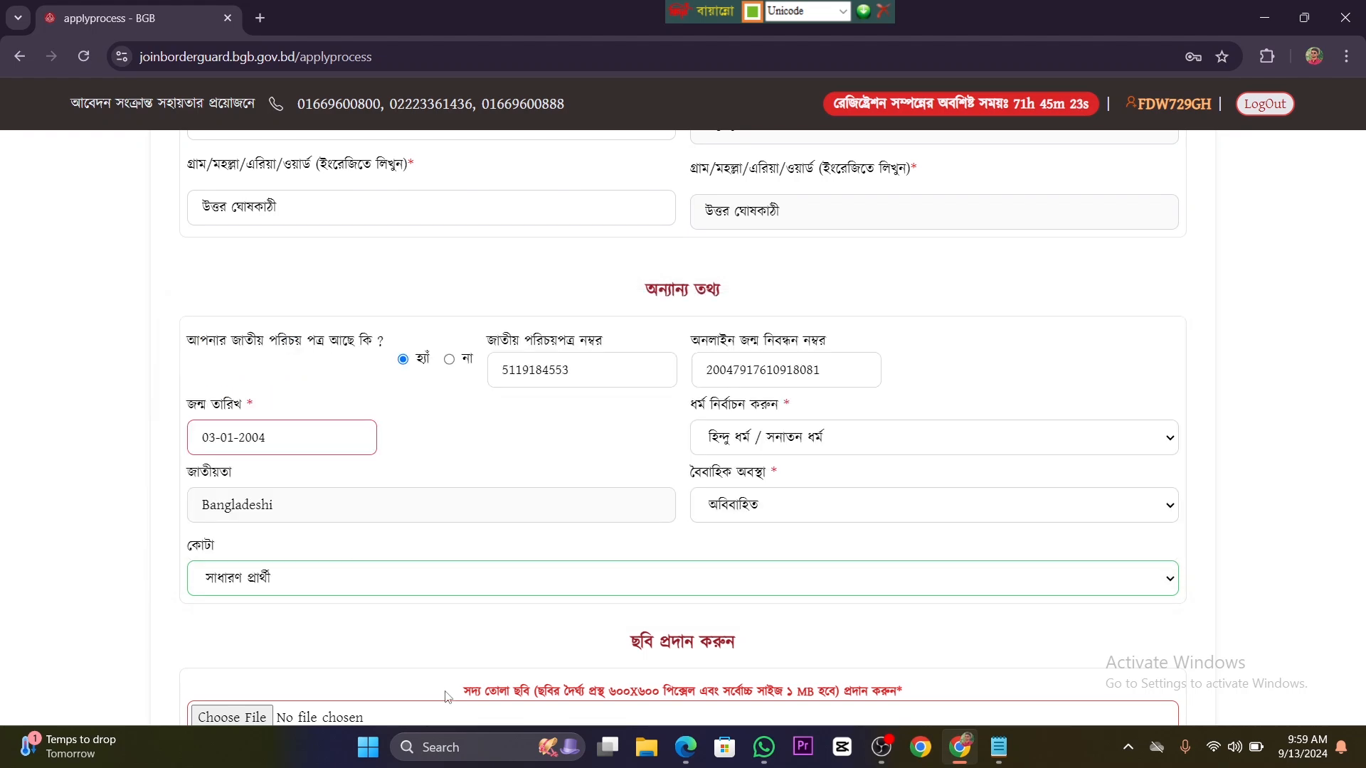
Step: Attach WhatsApp Image 2024-09-13 at 10.02.14_6b7e2c97.jpg from the Downloads folder as the applicant's photo
scroll(441, 573, down, 2)
scroll(398, 562, down, 1)
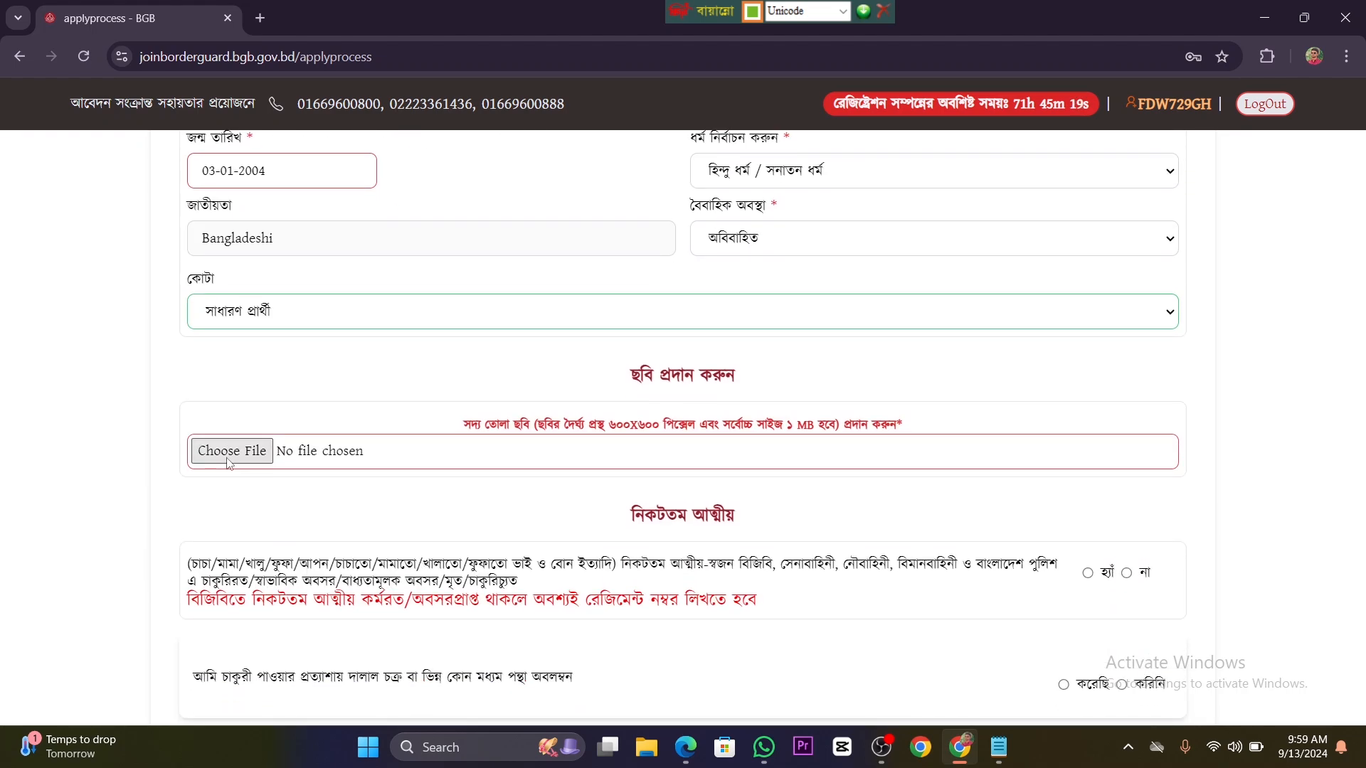
scroll(227, 458, down, 1)
scroll(223, 464, down, 3)
scroll(224, 464, up, 1)
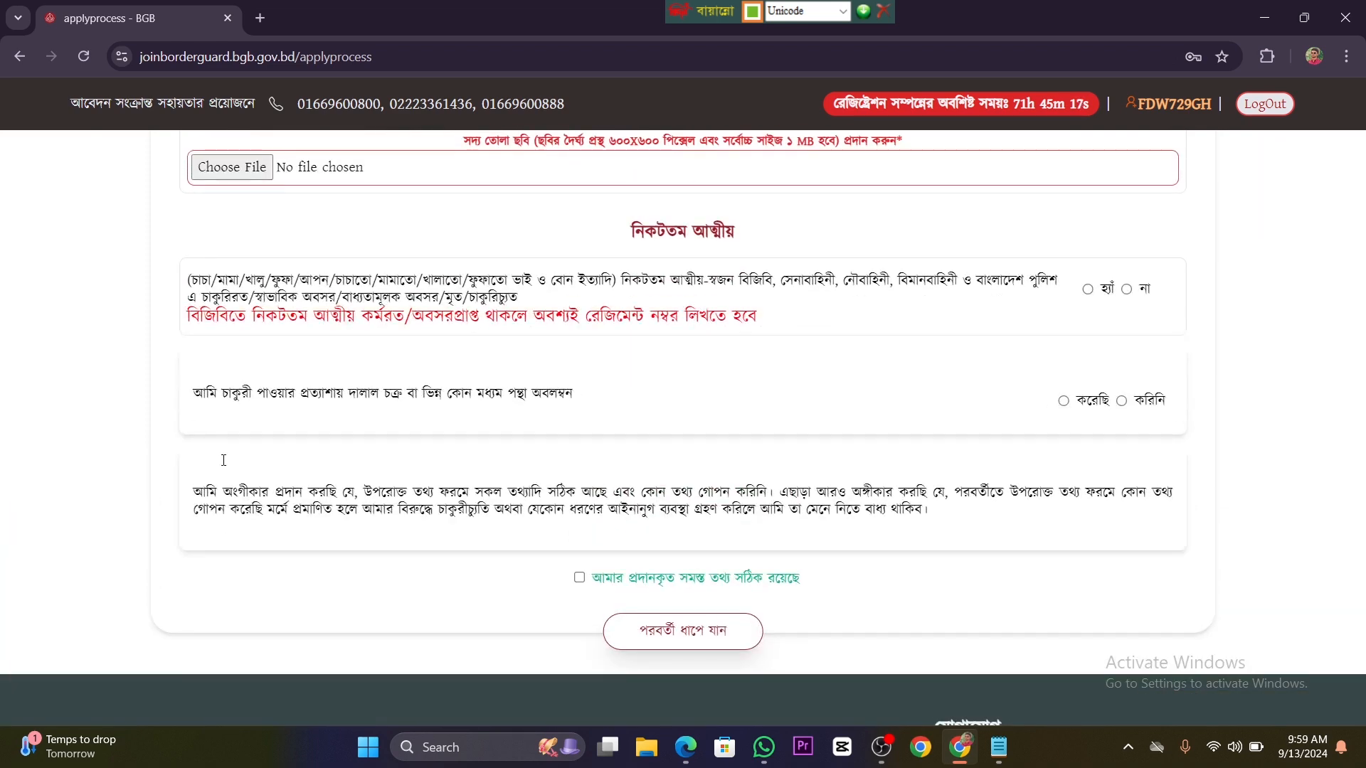
scroll(225, 466, up, 3)
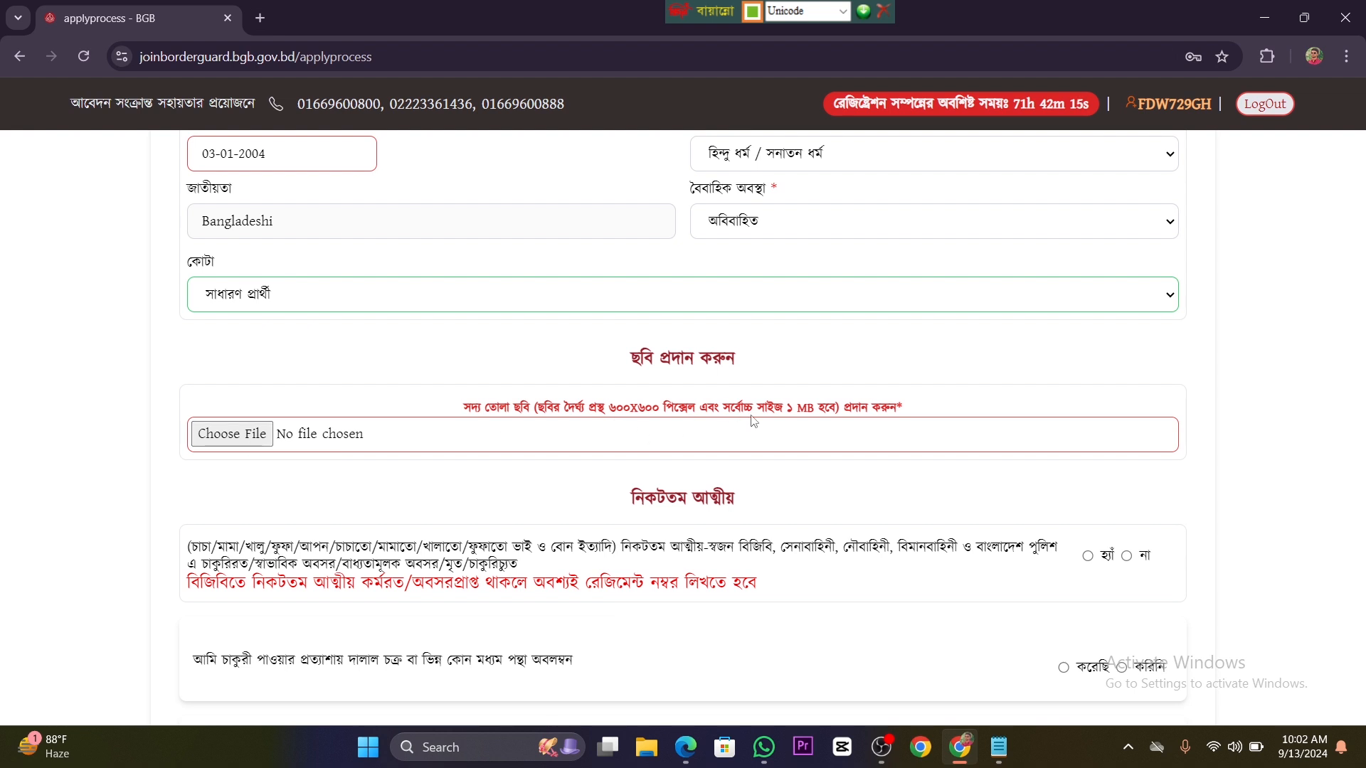
click(264, 443)
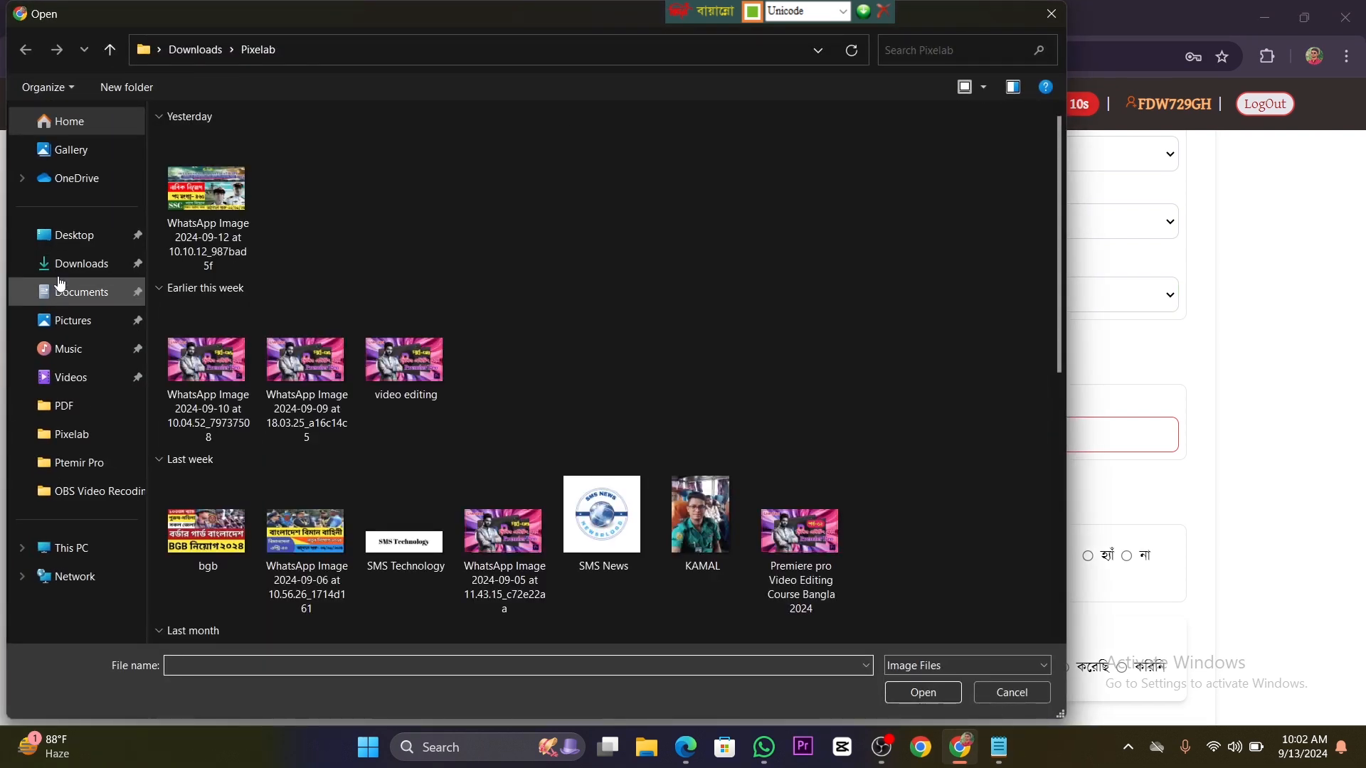
click(71, 263)
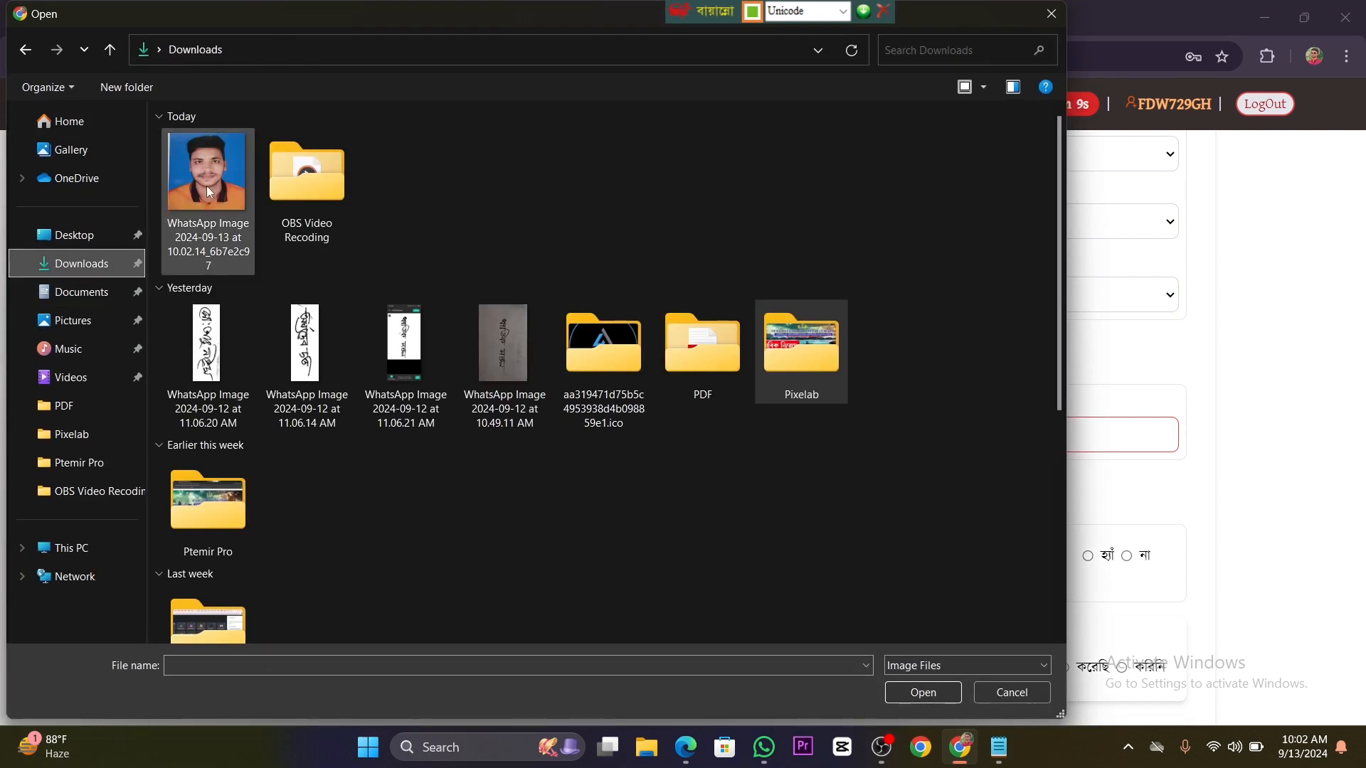
click(206, 186)
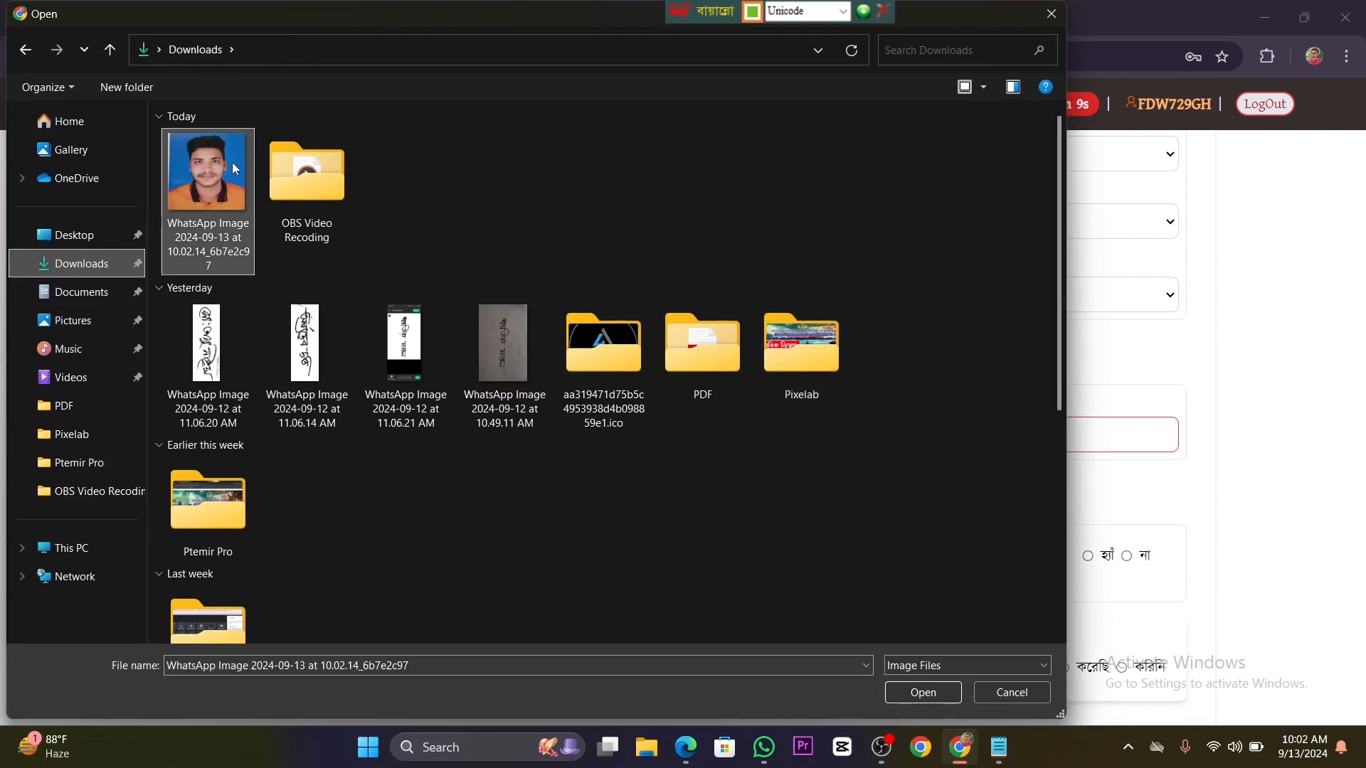
click(923, 693)
Step: Answer না to having nearest relatives in the listed forces, and করিনি to using a broker to get the job
scroll(380, 393, down, 2)
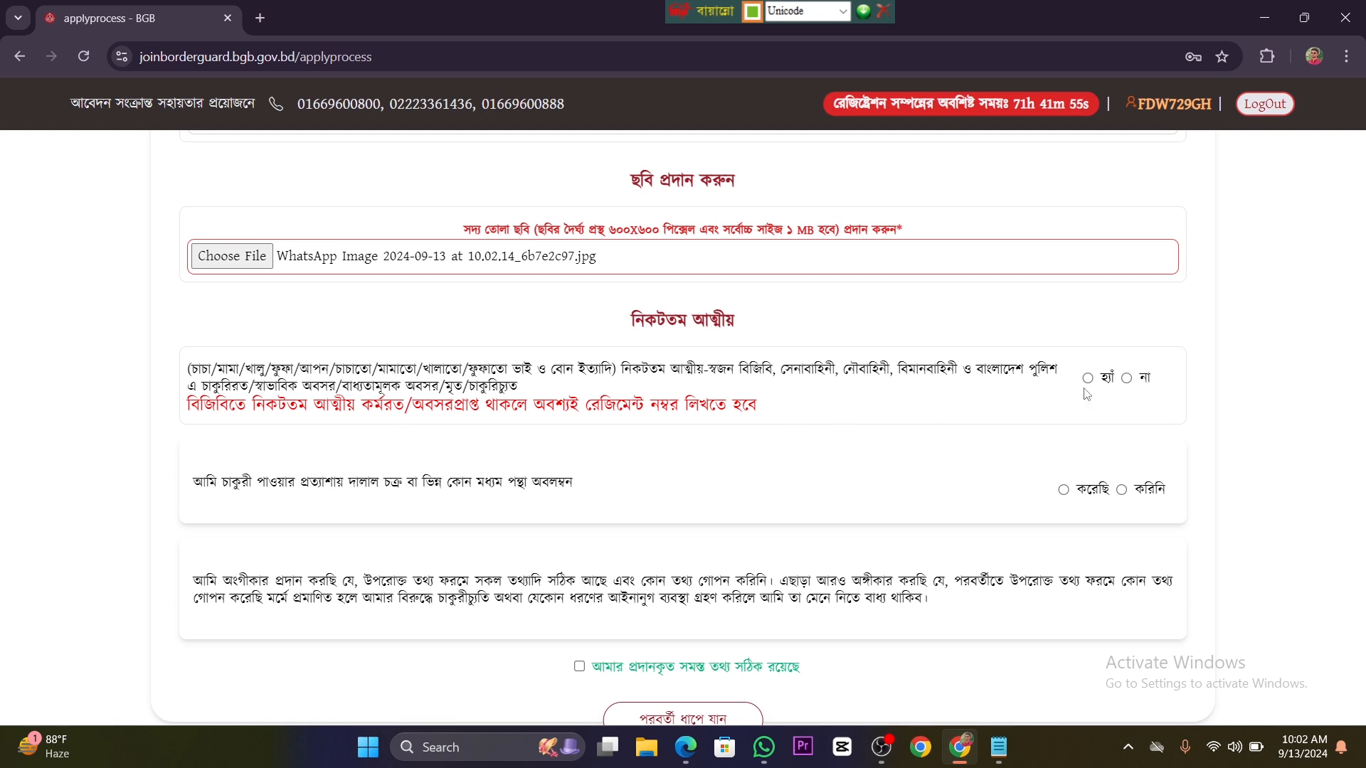
click(1127, 378)
click(1124, 495)
scroll(809, 540, down, 1)
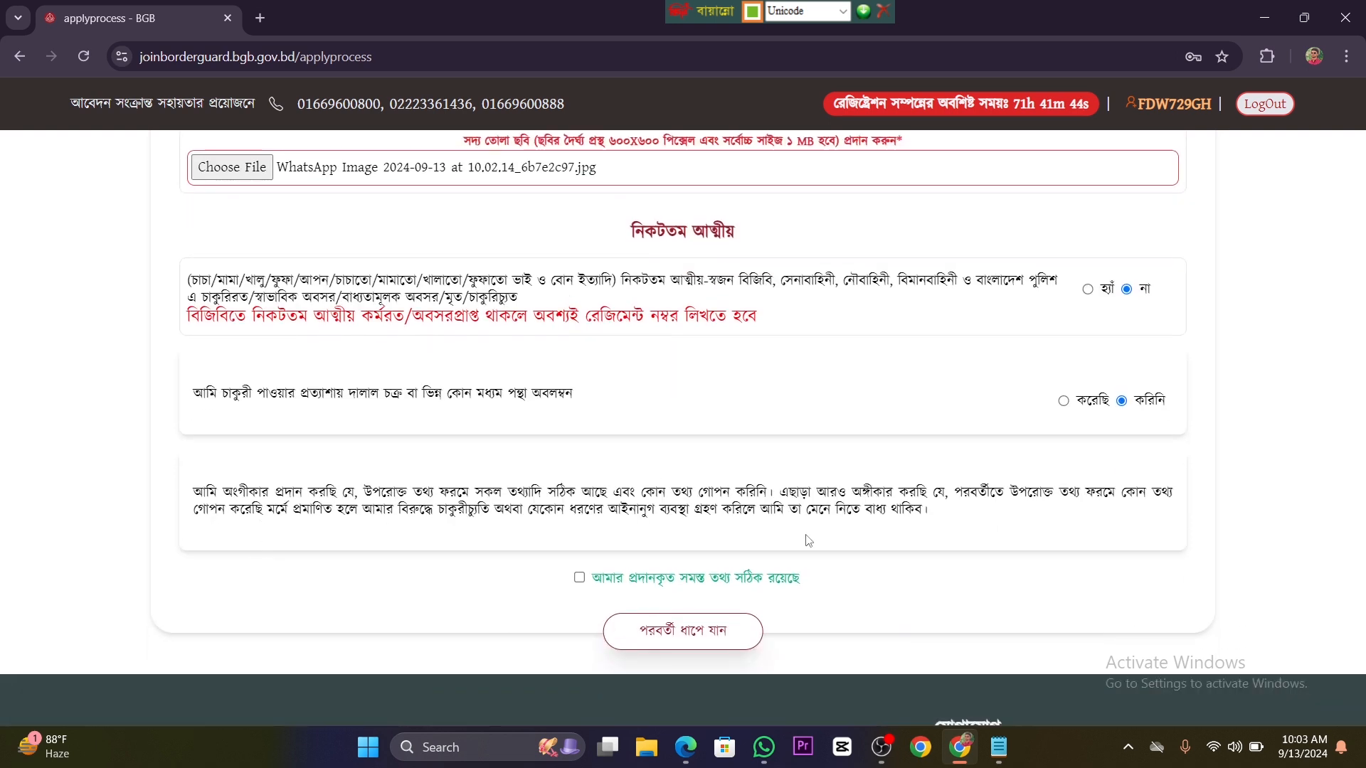
Step: Declare that all the provided information is correct and proceed to the application's review page
click(588, 582)
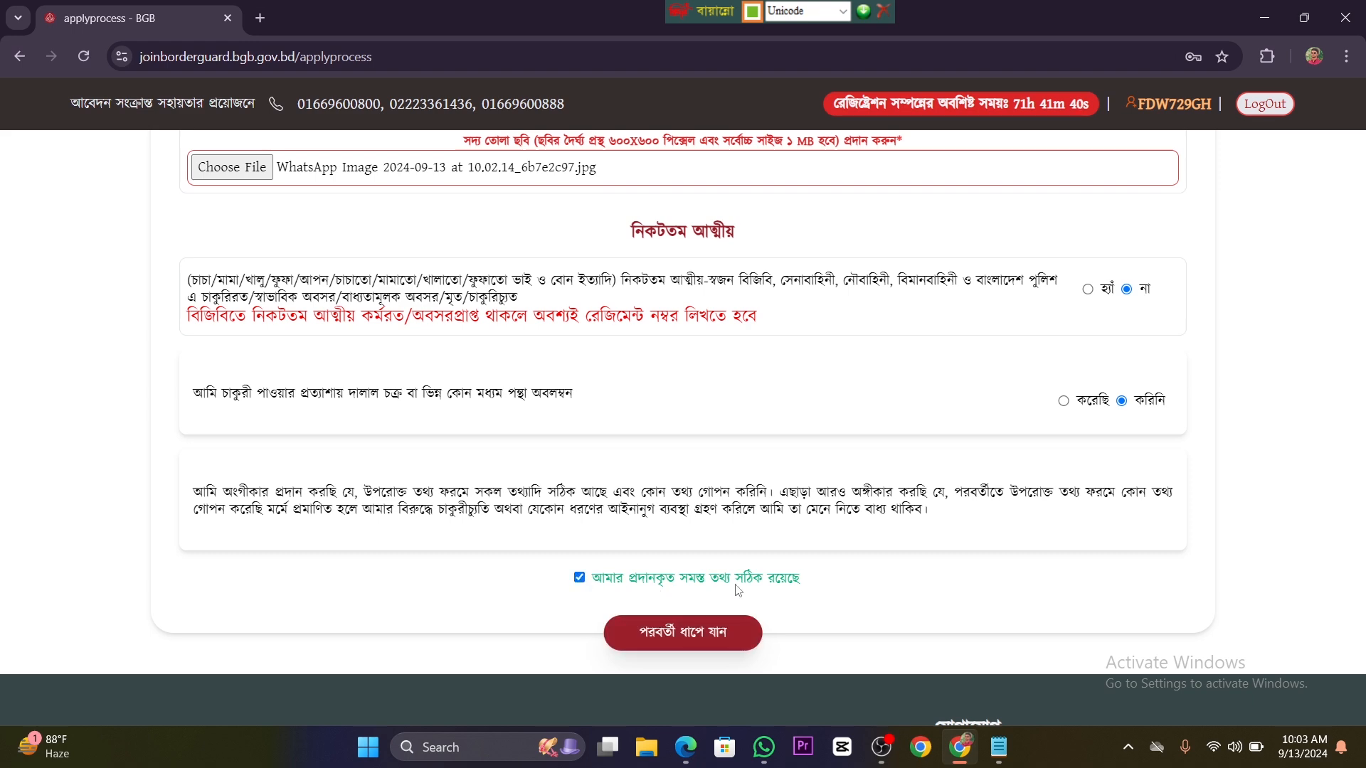
scroll(716, 555, up, 20)
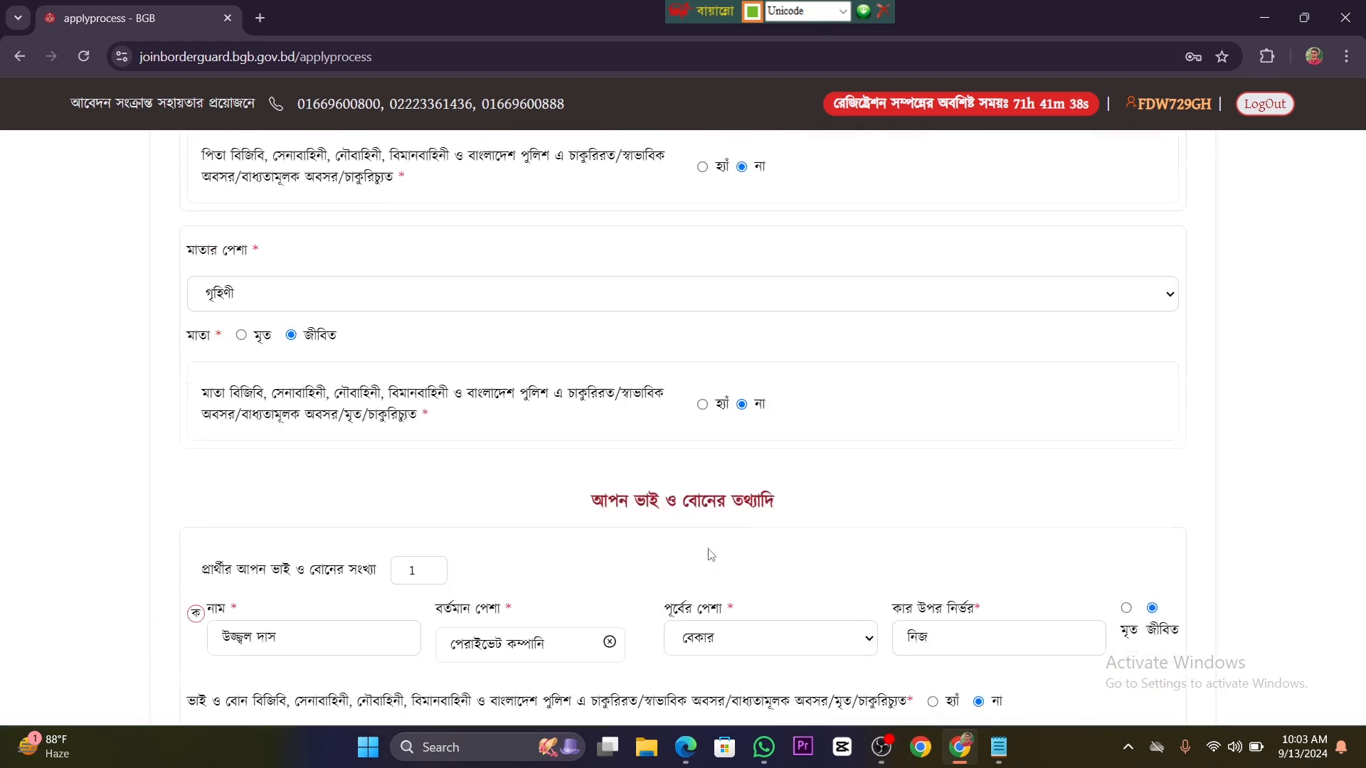
scroll(611, 470, down, 20)
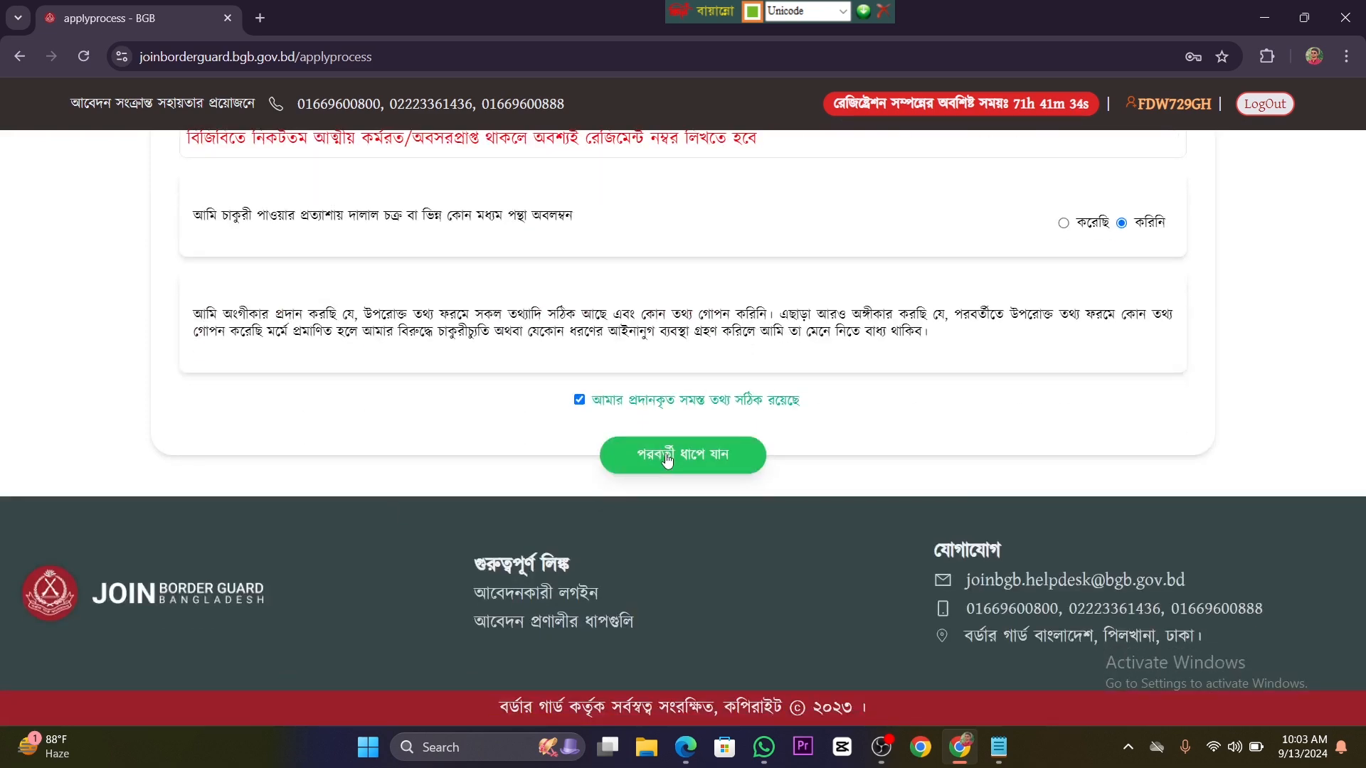
click(667, 459)
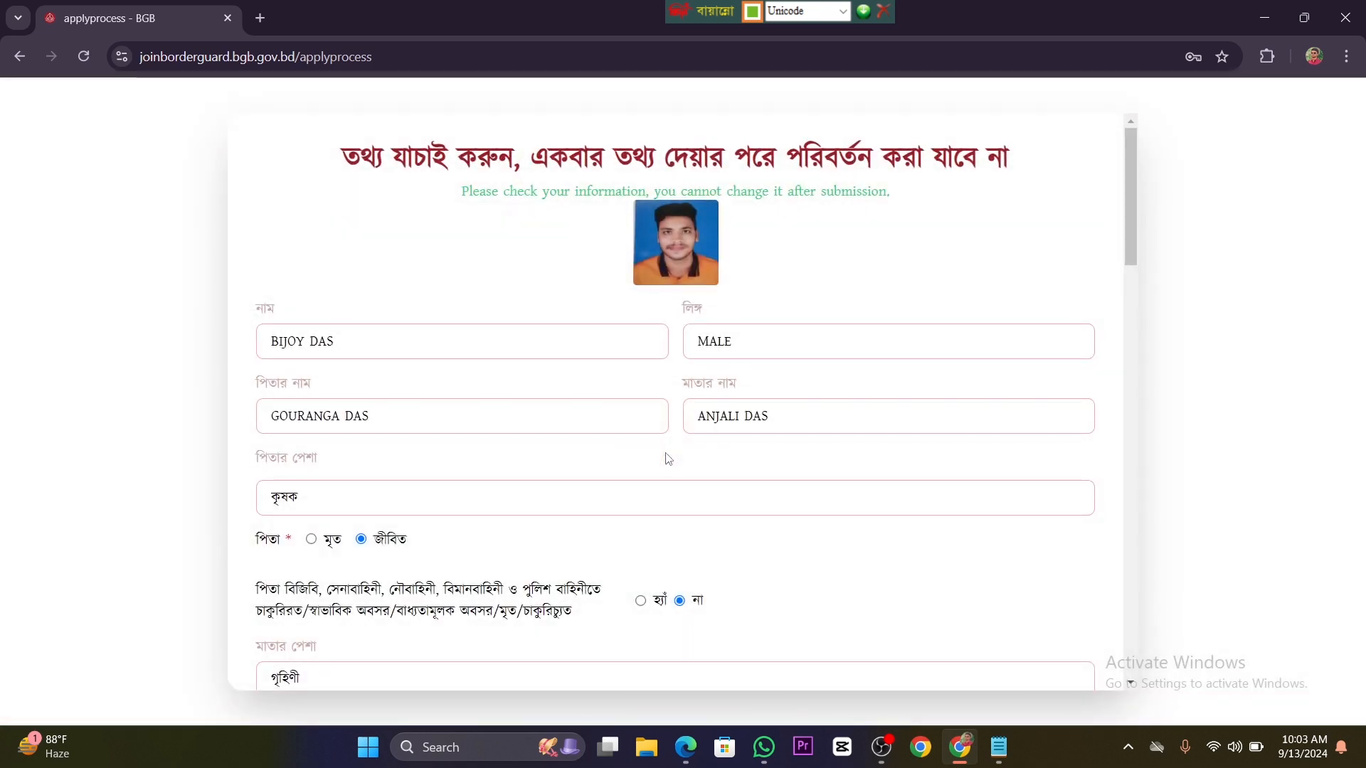
Step: Review the entered application information, confirm the wish to submit it, and submit the application
scroll(667, 459, down, 20)
scroll(668, 459, up, 7)
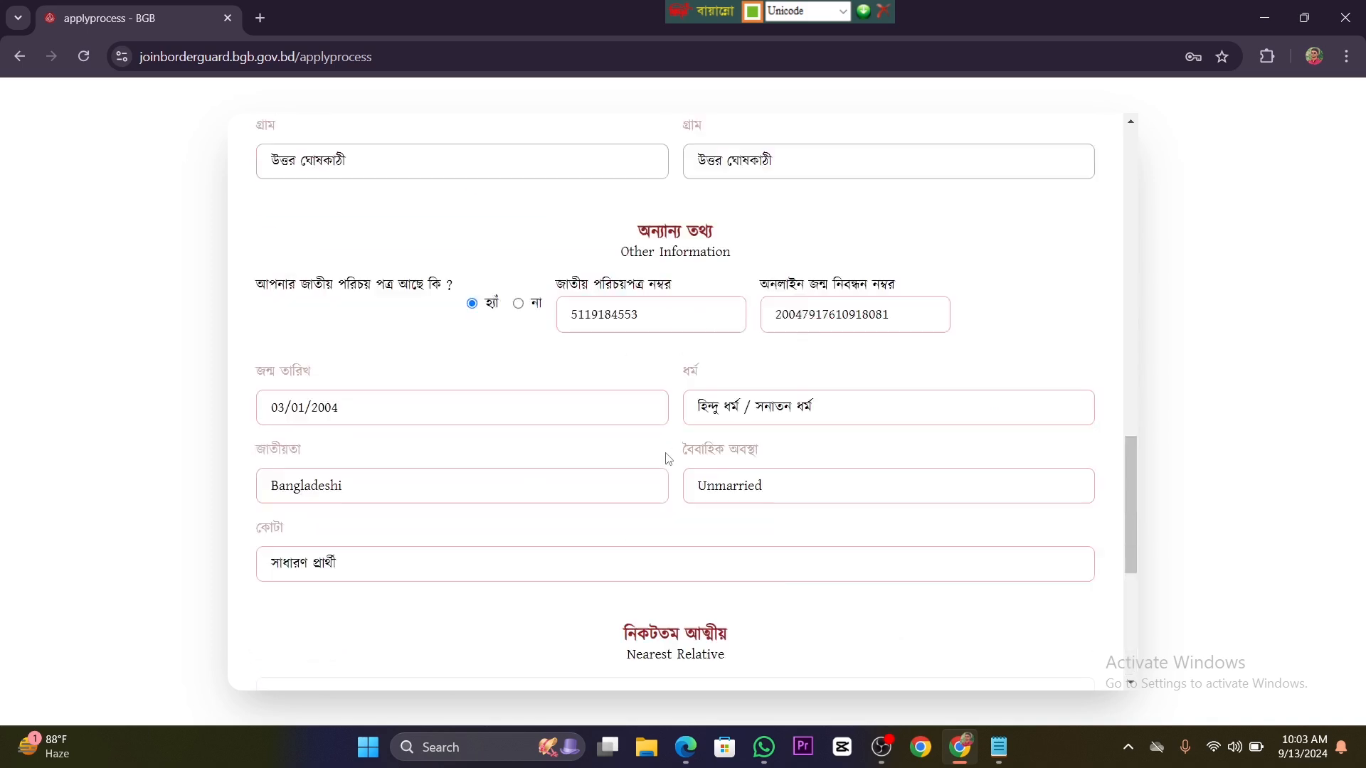
scroll(668, 458, up, 15)
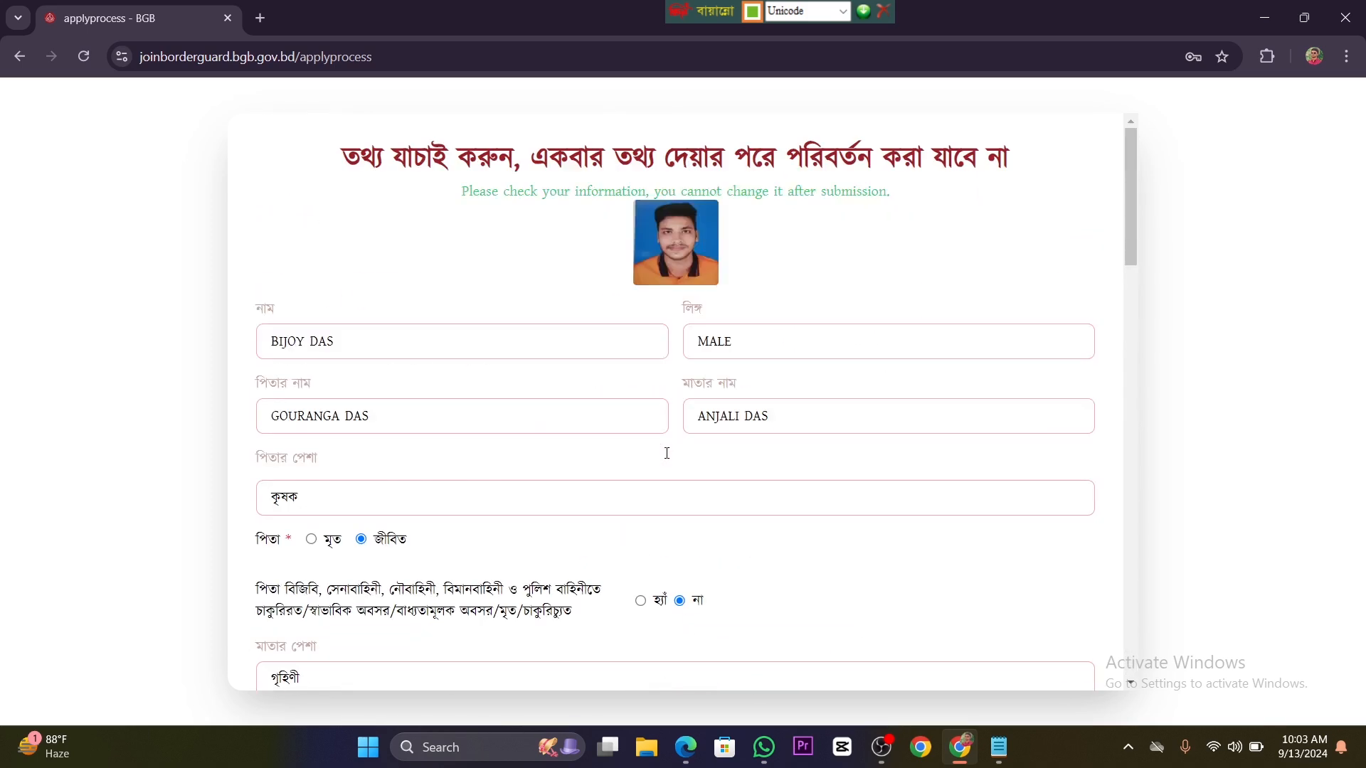
scroll(668, 456, down, 15)
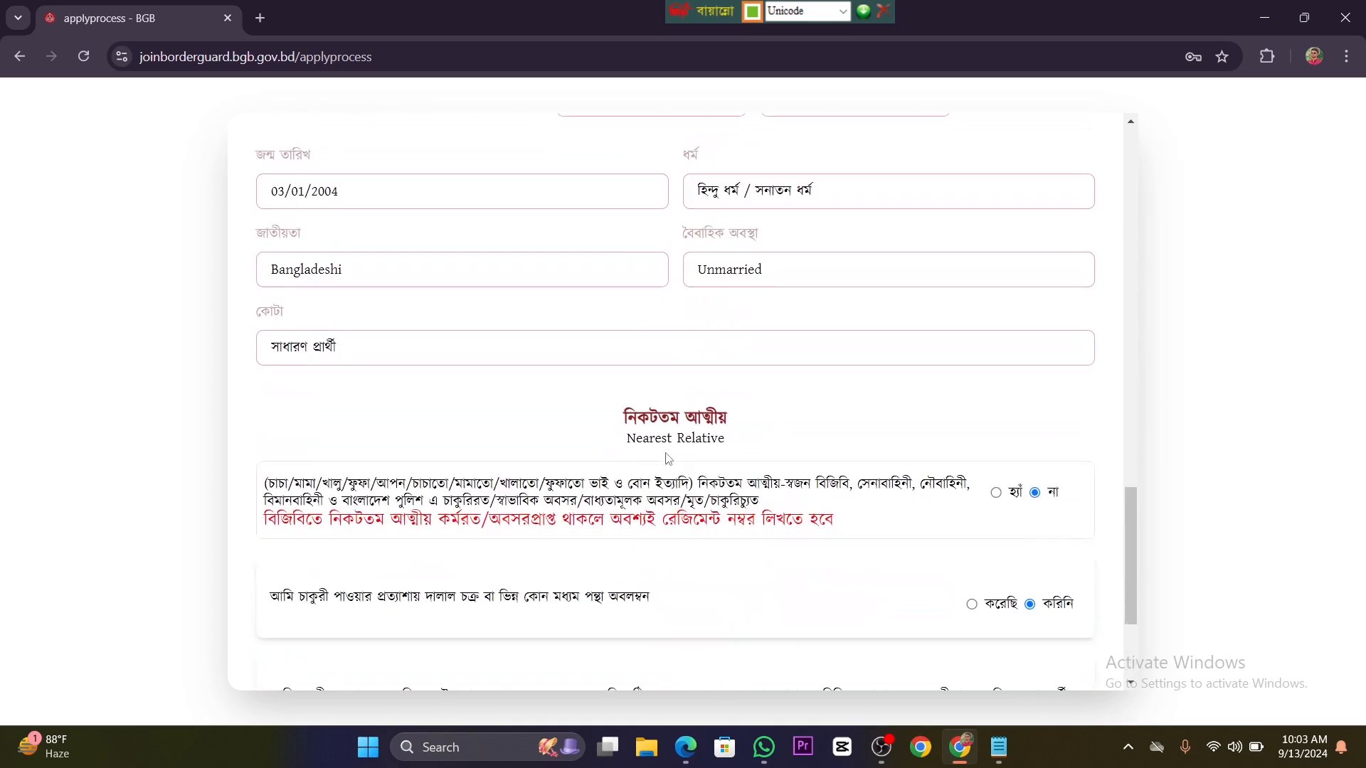
scroll(668, 459, down, 3)
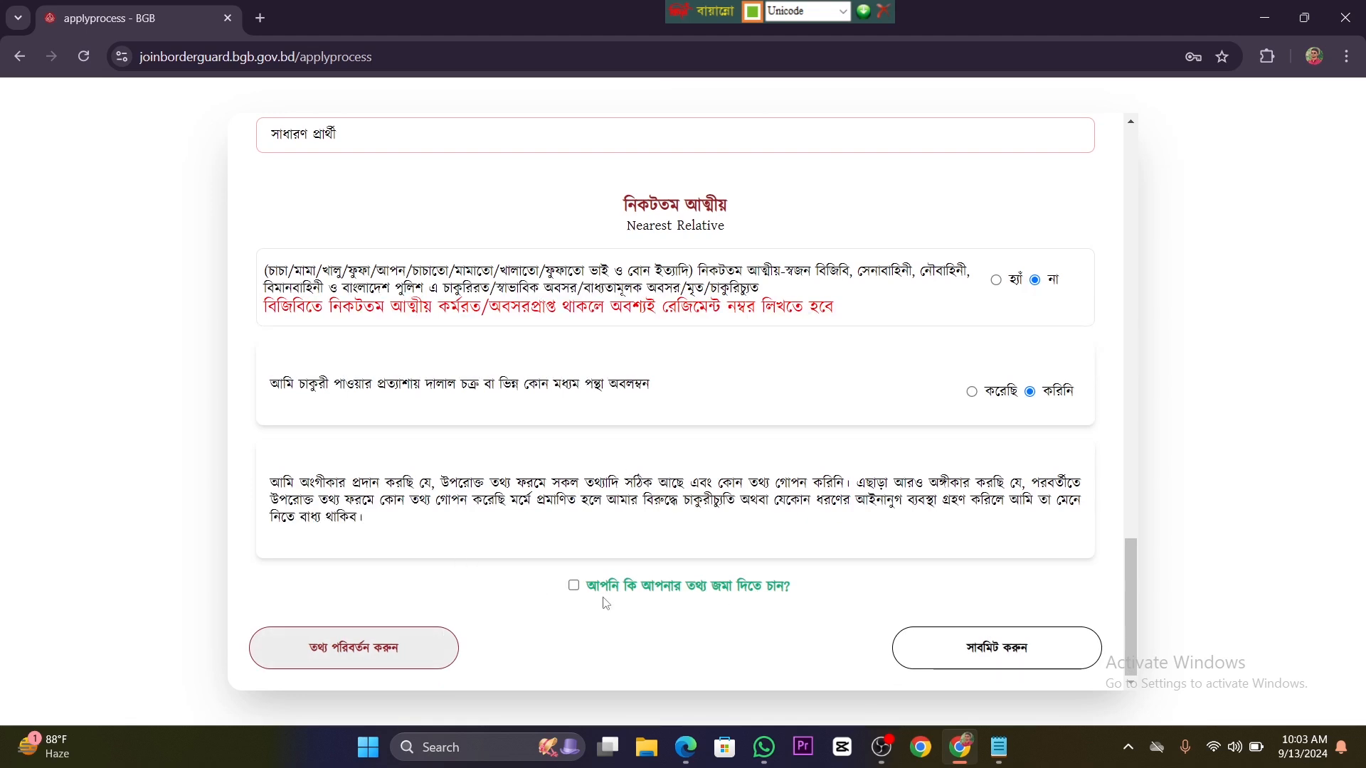
click(573, 586)
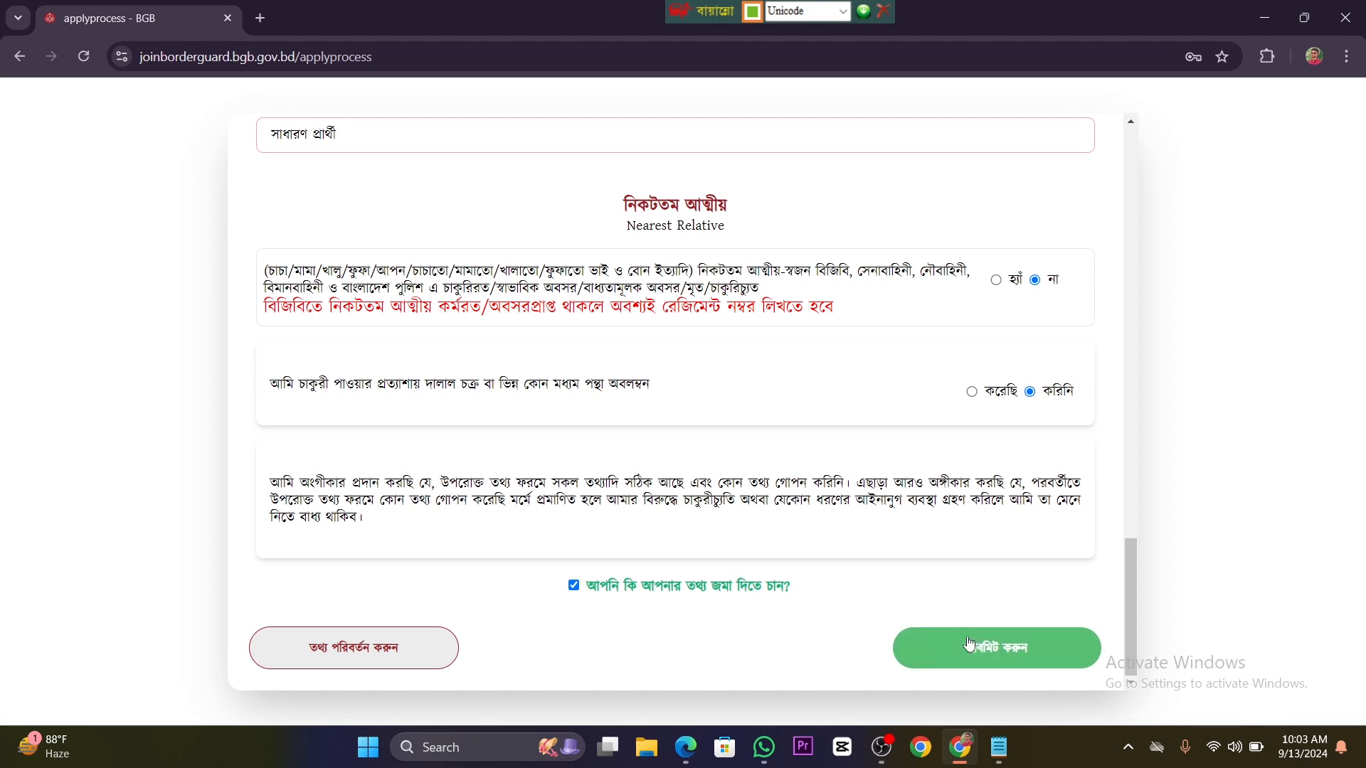
click(997, 653)
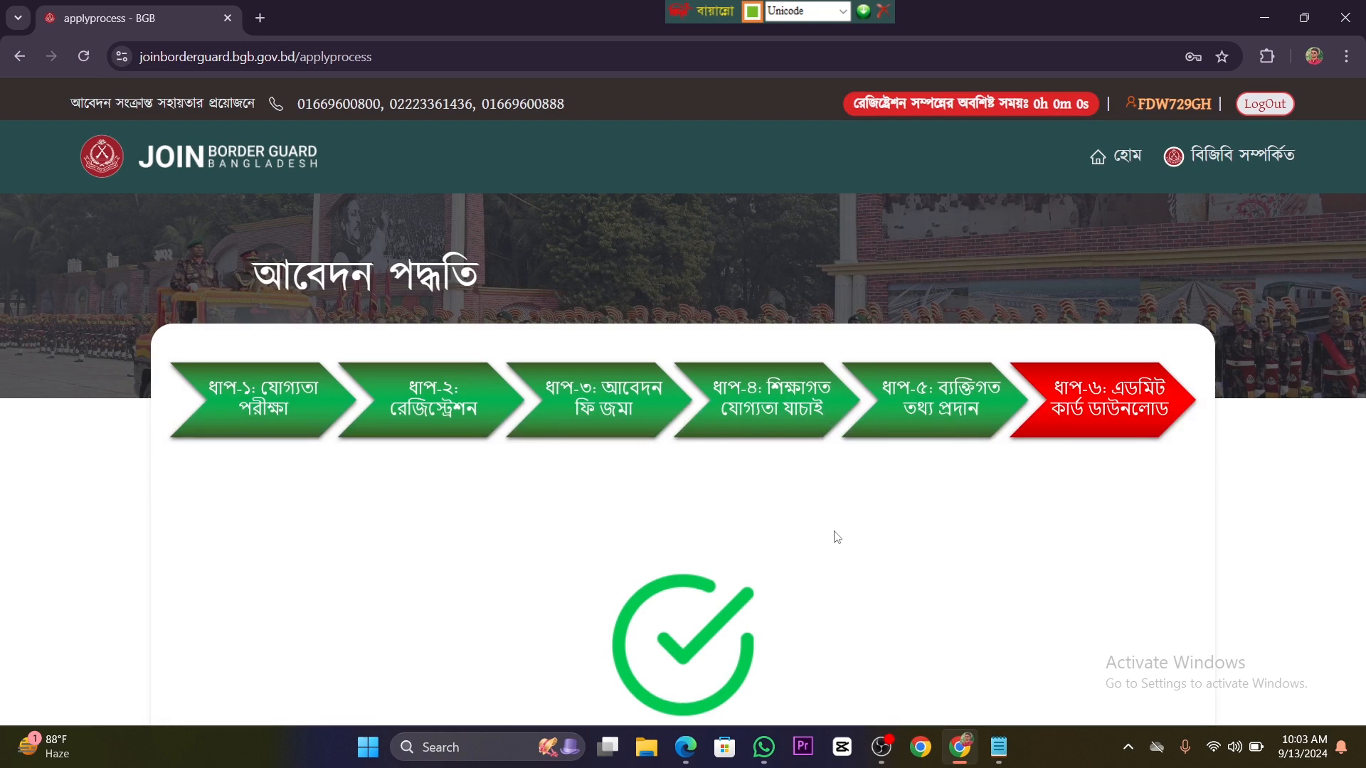
Step: Read the application's completion message and examine the step progress and the admit card status
scroll(832, 533, down, 5)
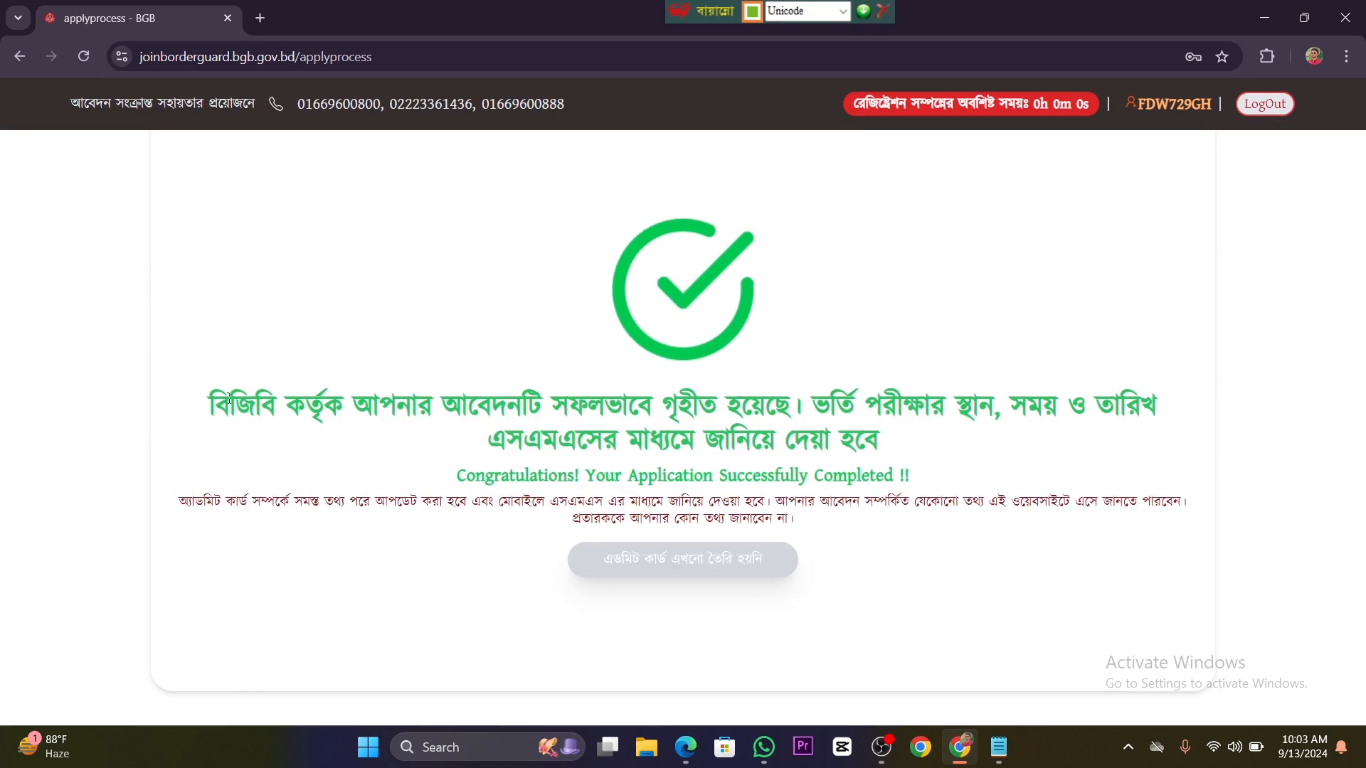
drag(228, 399, 699, 405)
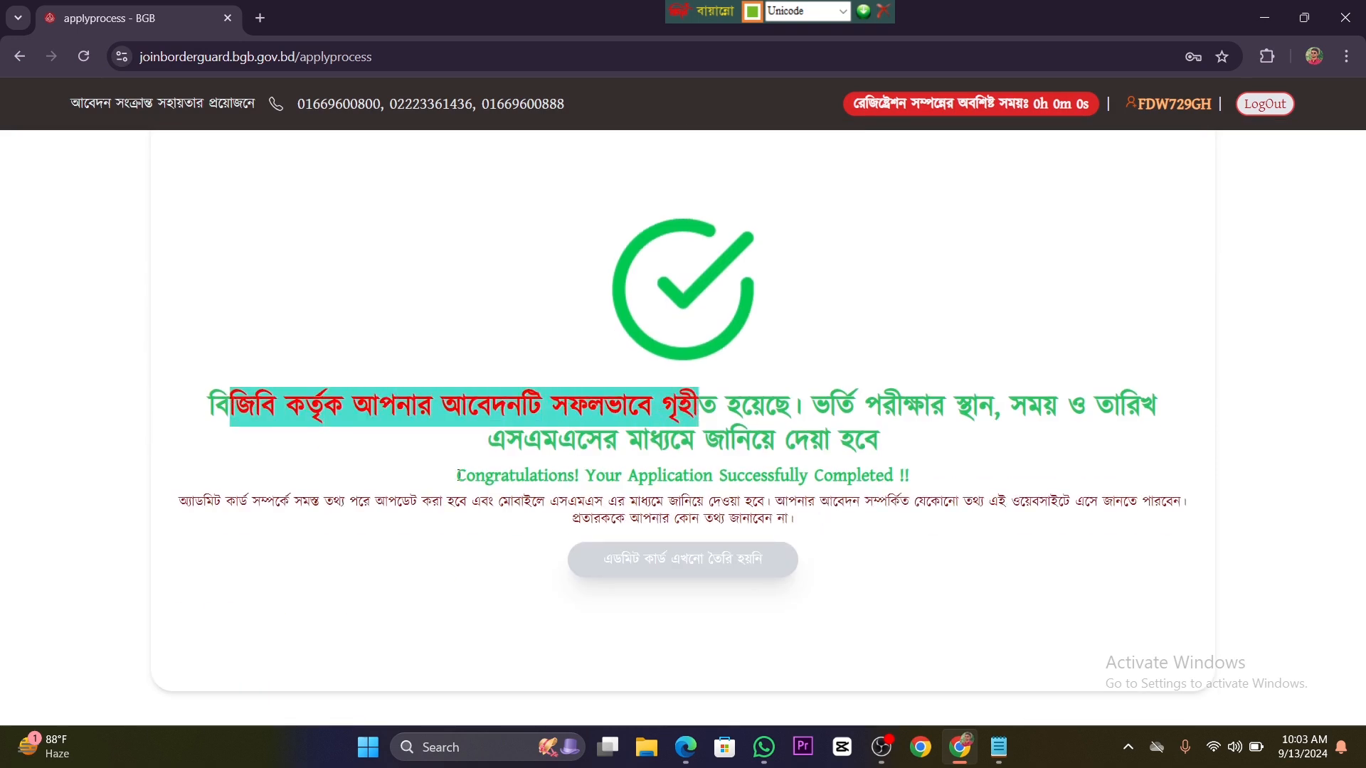
drag(866, 405, 1036, 466)
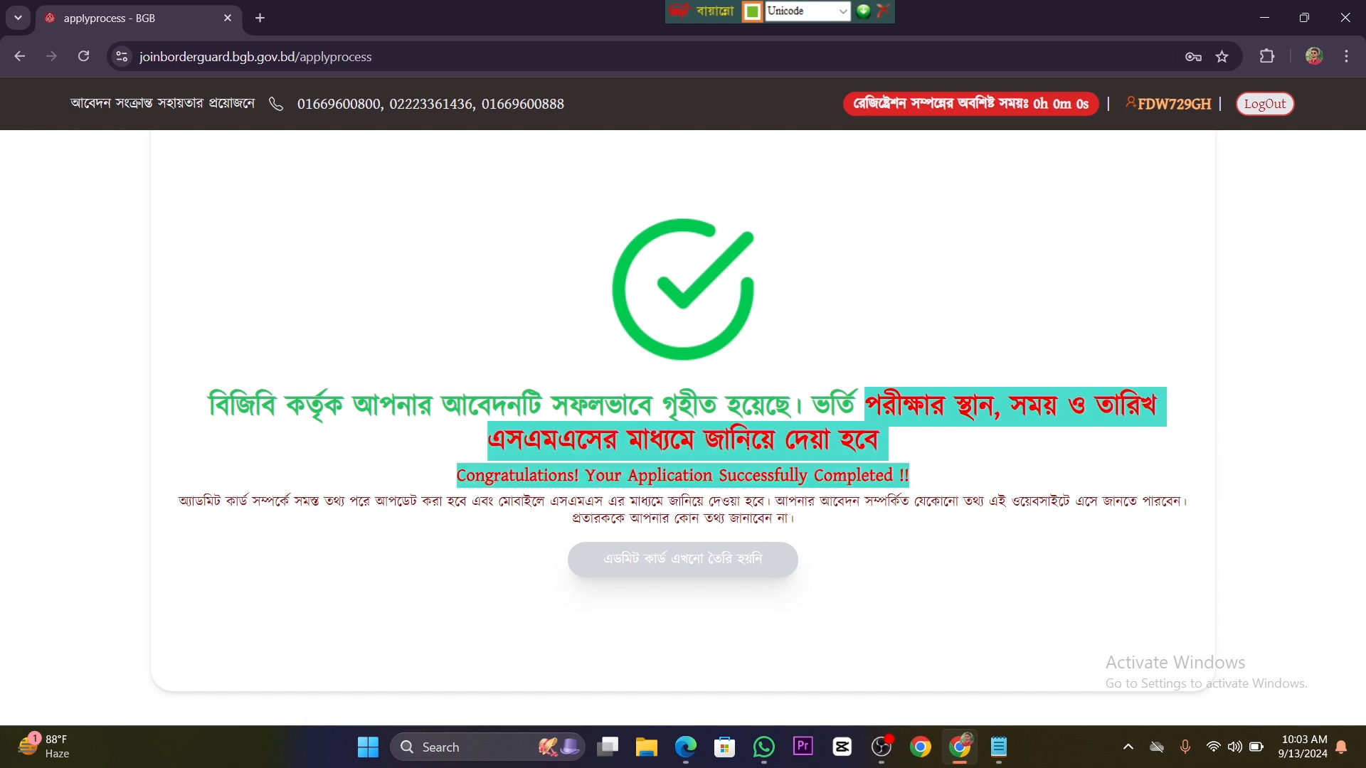
click(319, 395)
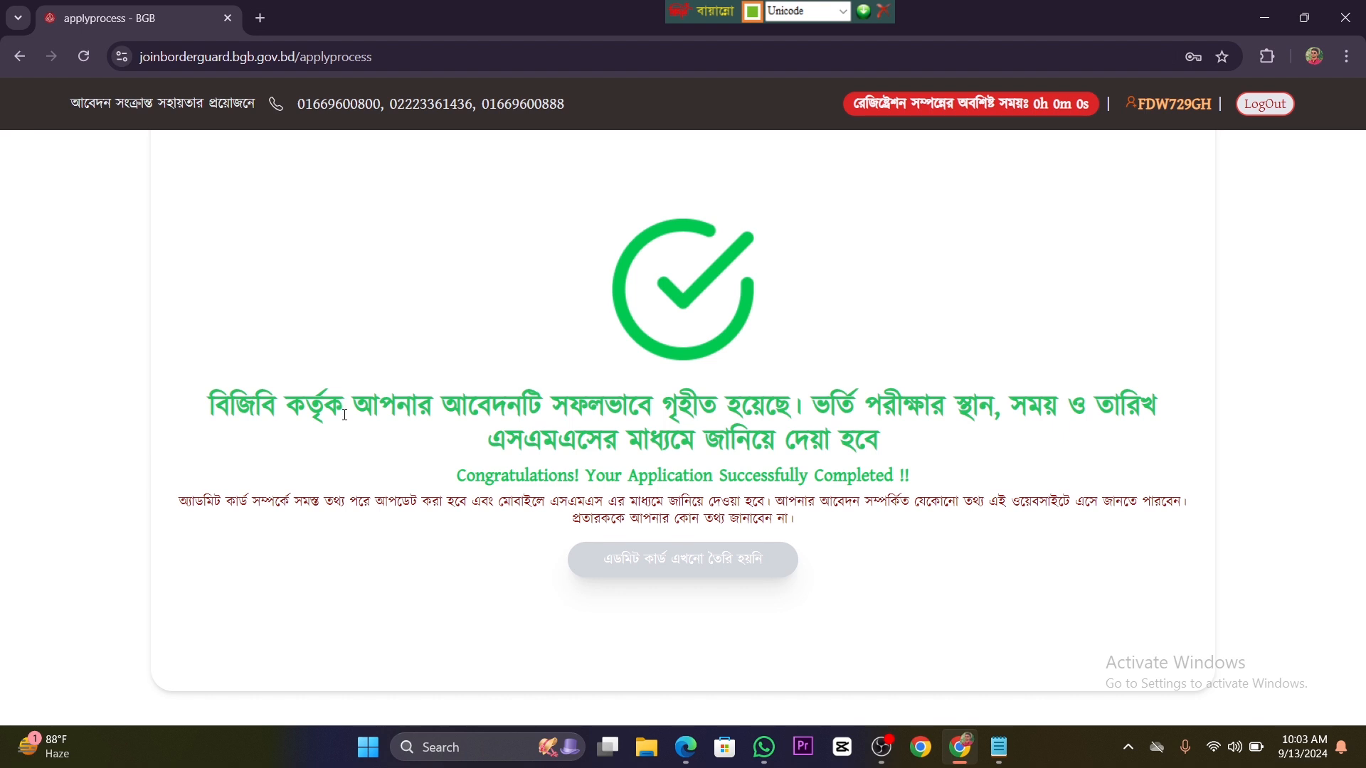
scroll(477, 446, up, 4)
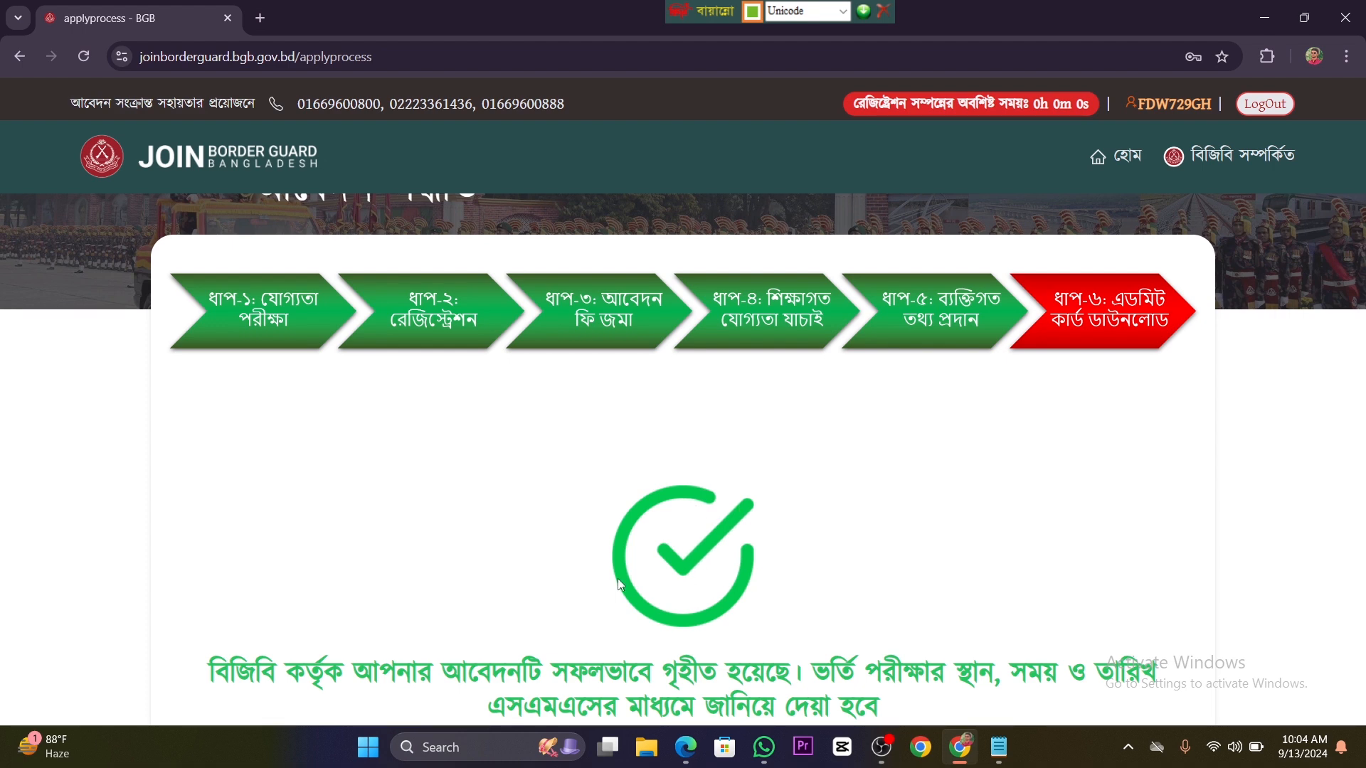
scroll(619, 581, down, 1)
scroll(619, 582, down, 5)
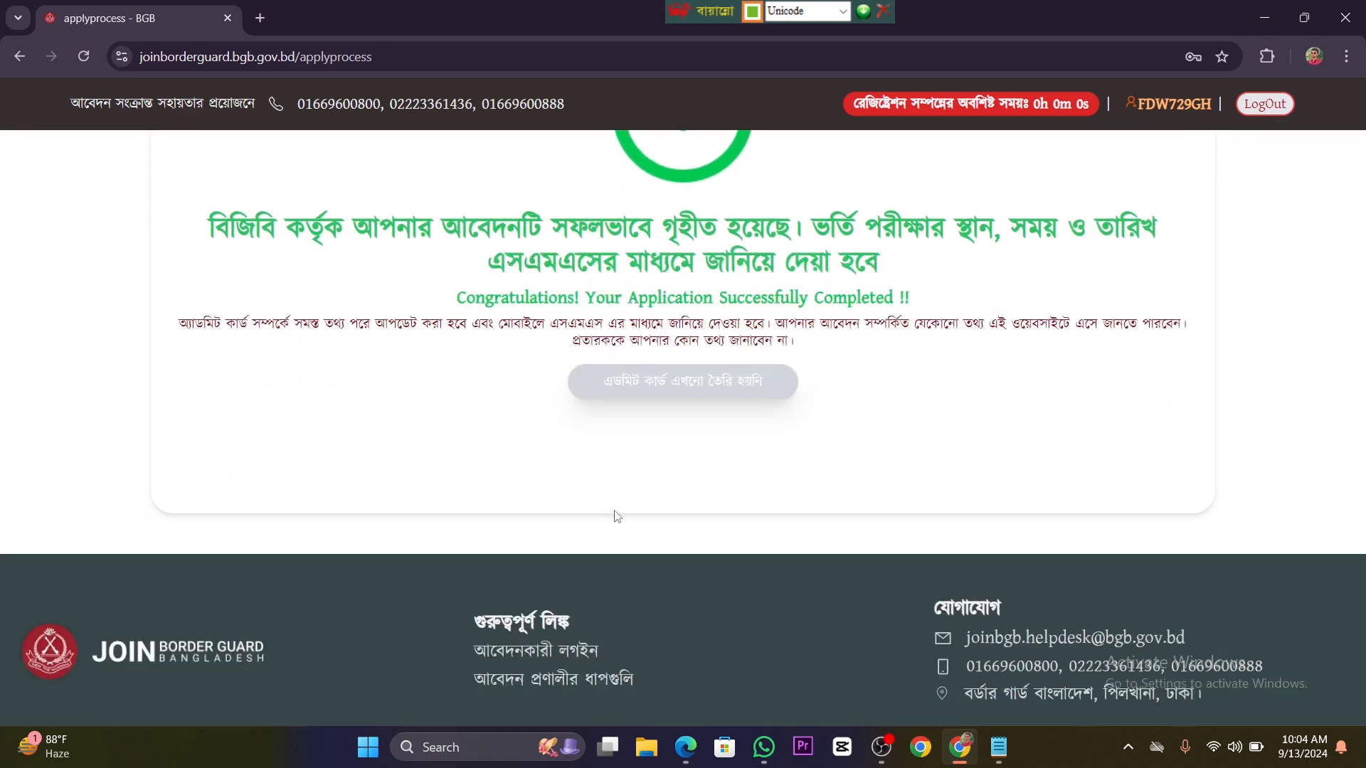
scroll(639, 501, up, 1)
scroll(641, 502, up, 3)
scroll(640, 505, up, 2)
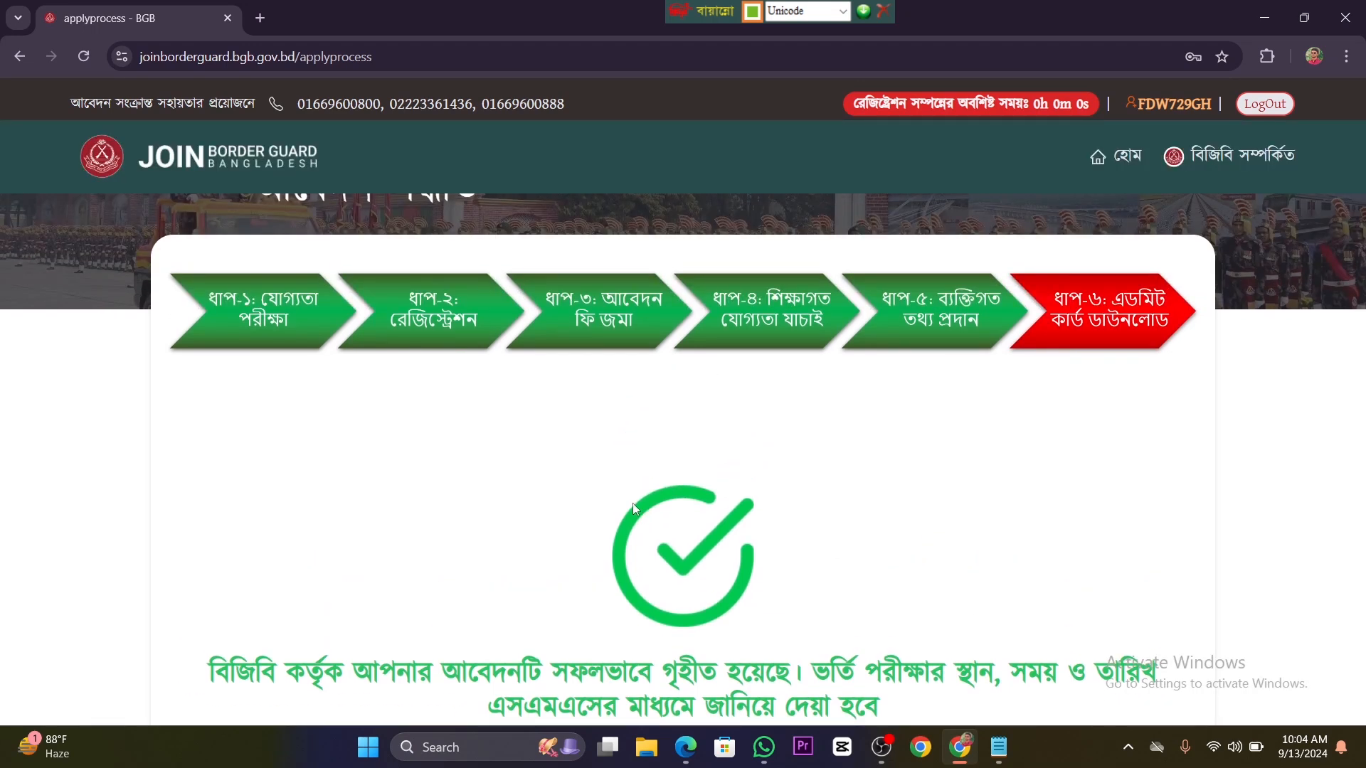
scroll(633, 503, down, 2)
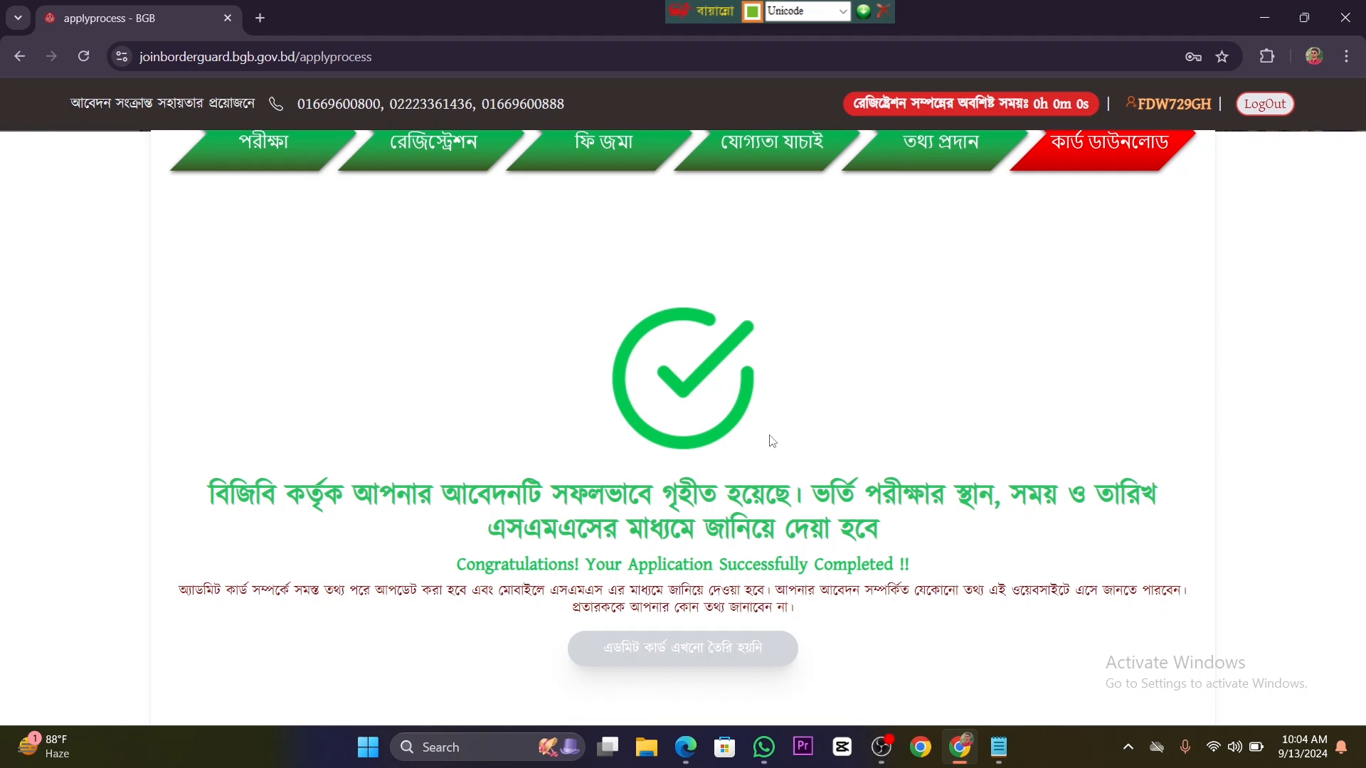
scroll(772, 441, up, 4)
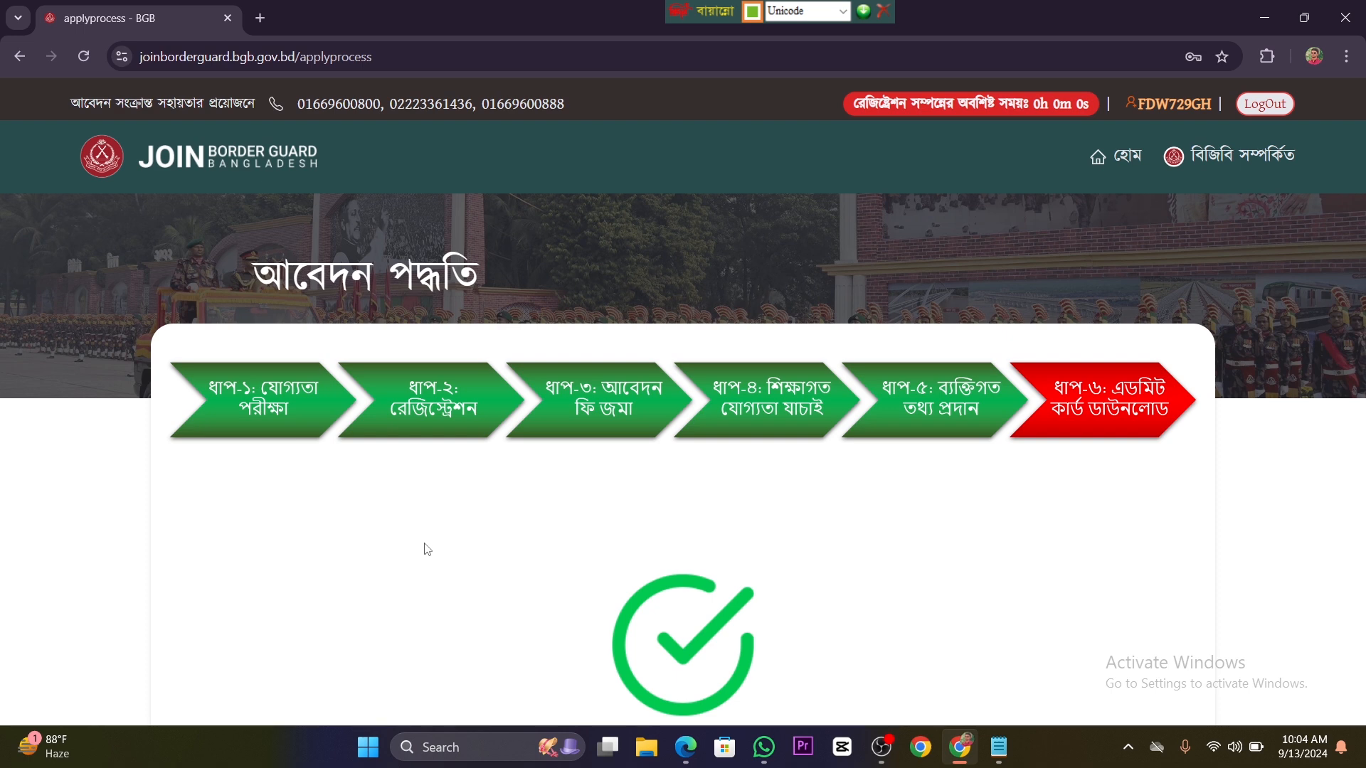
scroll(429, 546, down, 1)
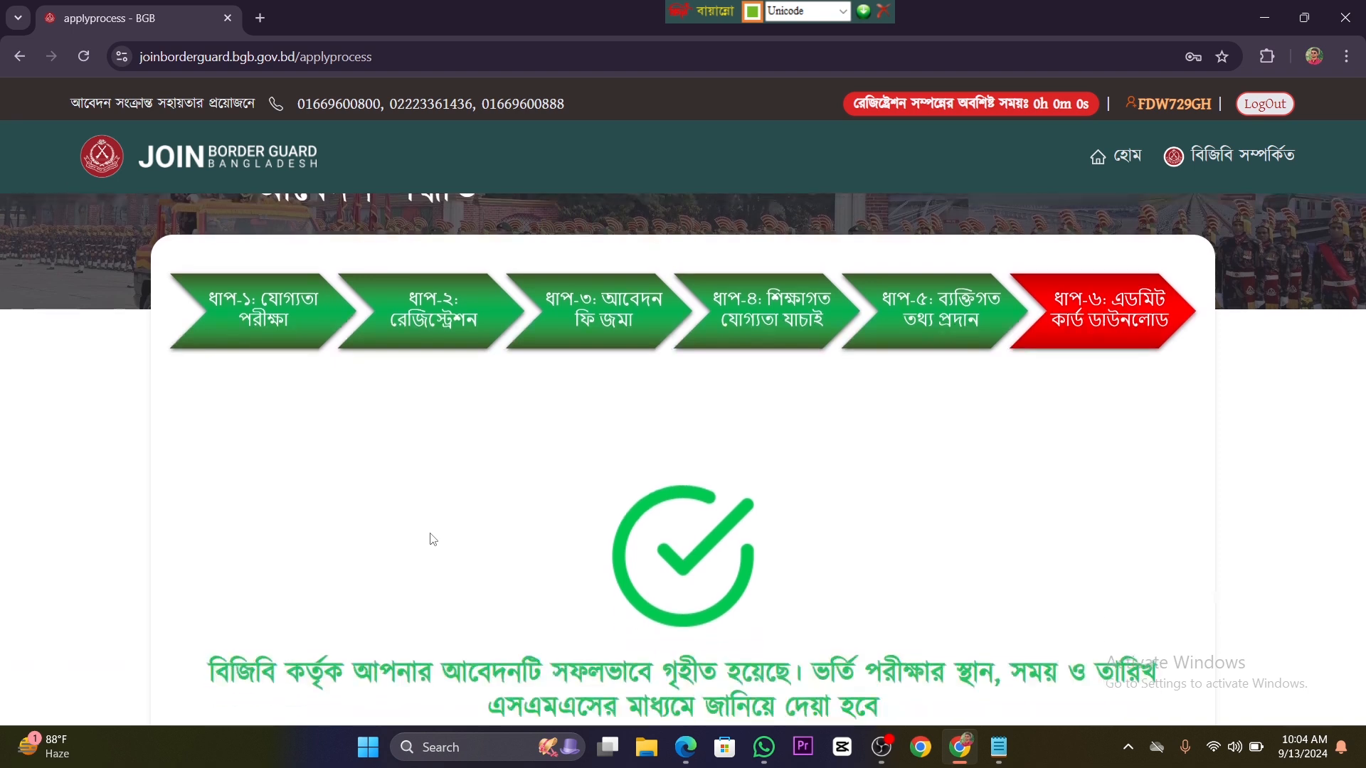